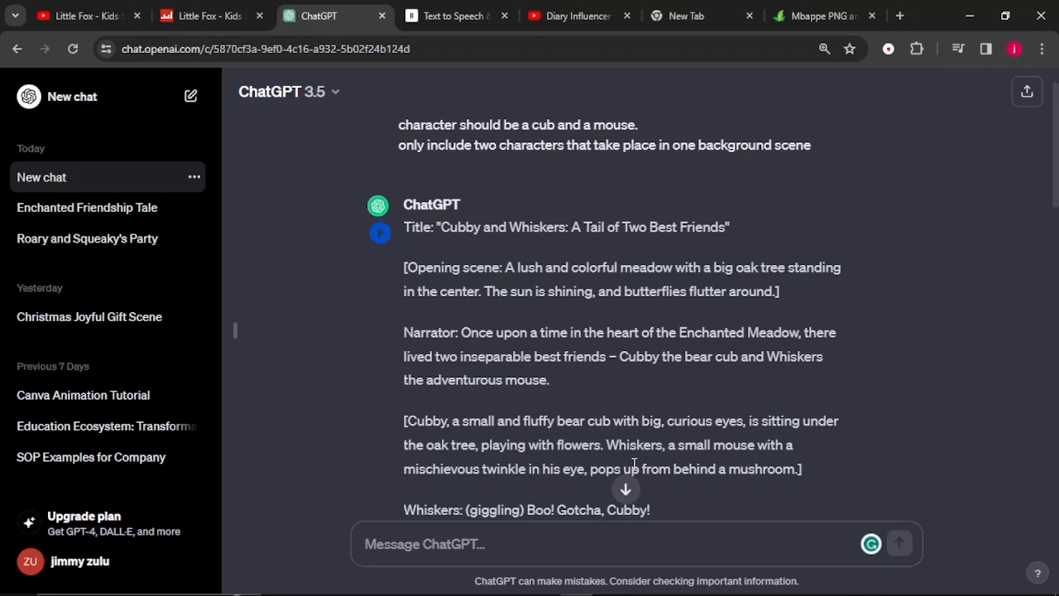
Step: Request a short kids' animation about "two best friends' love" with only two characters, a cub and a mouse, in one background scene
scroll(634, 471, down, 10)
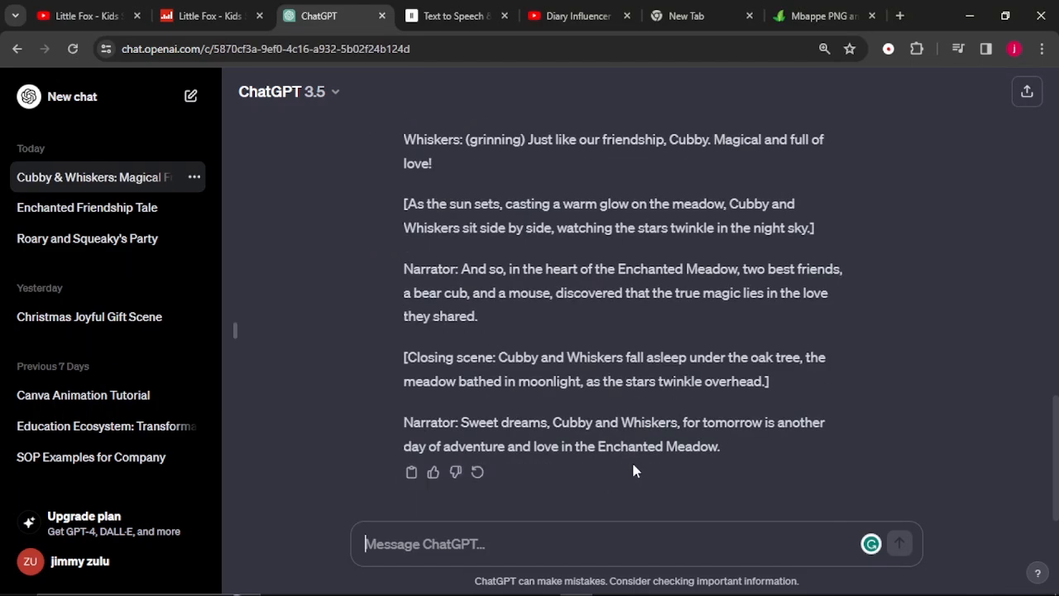
scroll(631, 460, up, 10)
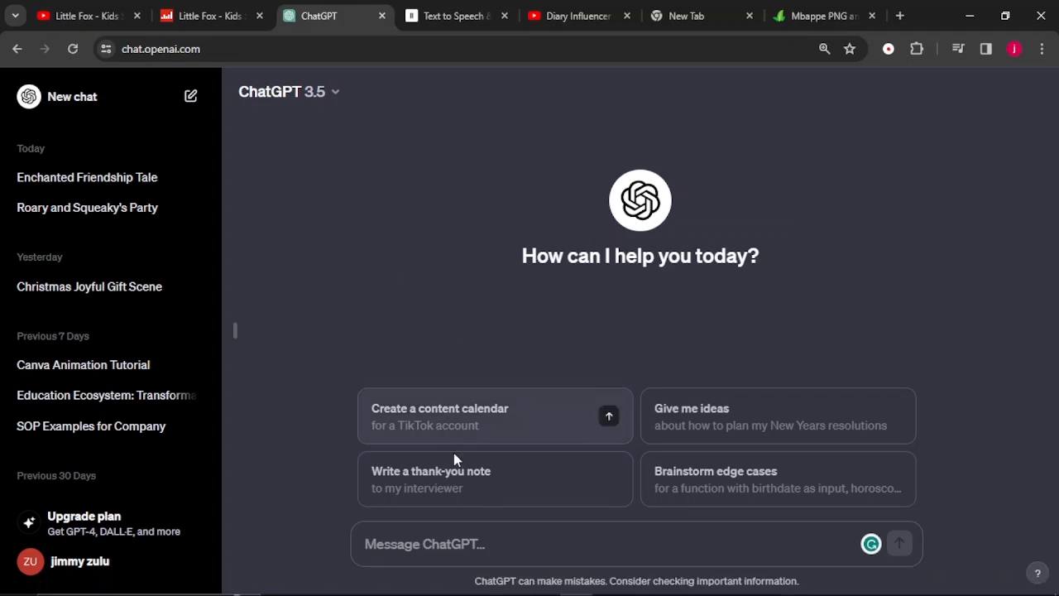
text(write me a short kids' animation about "two best friends' love" The character should be a cub and a mouse. only include two characters that take place in one background scene)
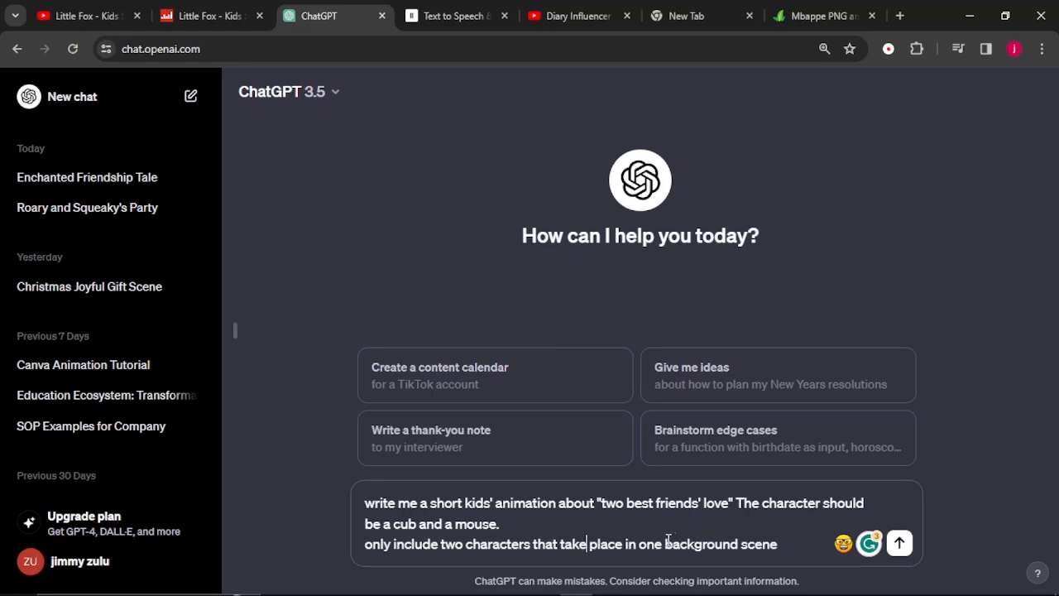
key(Return)
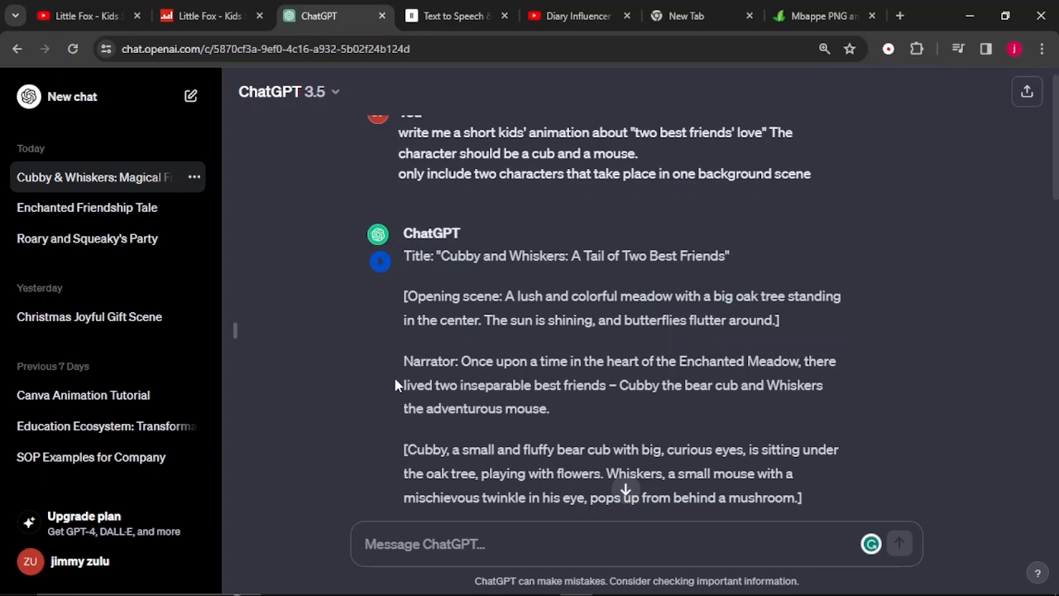
Step: Copy the story title "Cubby and Whiskers: A Tail of Two Best Friends" from ChatGPT into the untitled Descript composition's title
scroll(395, 378, down, 3)
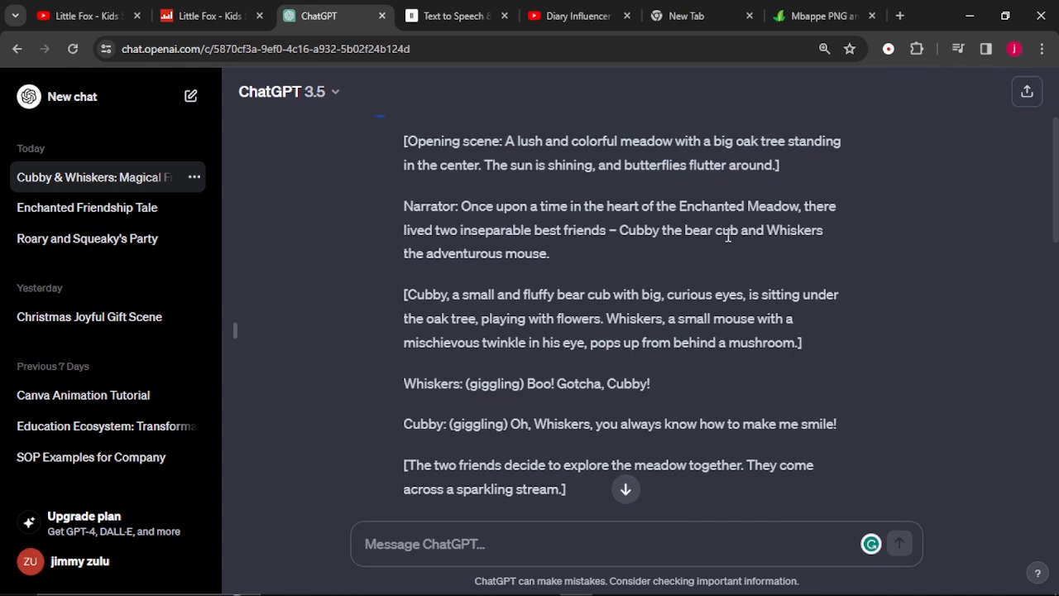
scroll(424, 267, up, 1)
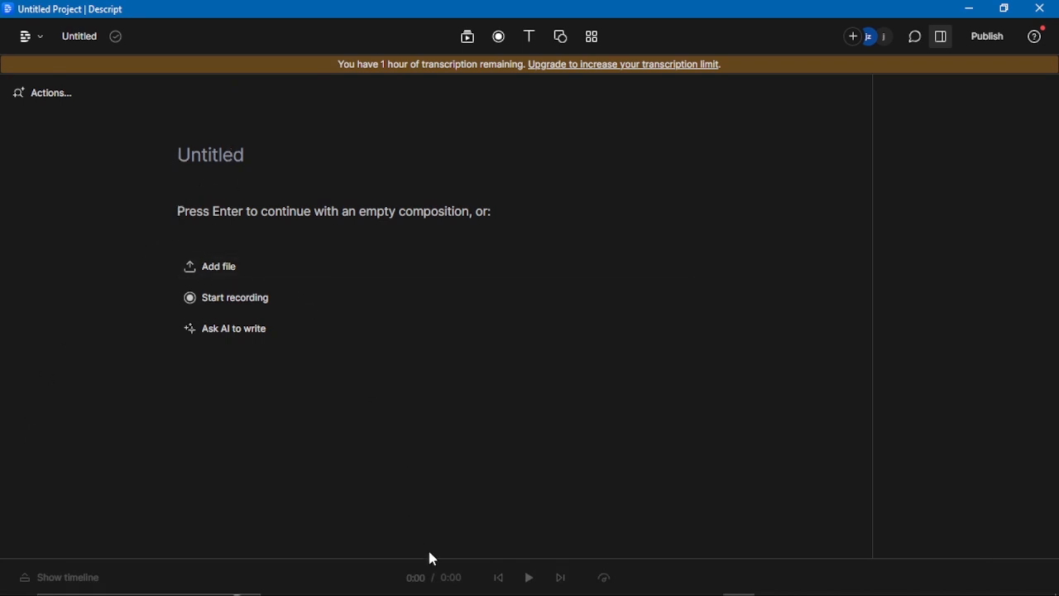
click(576, 580)
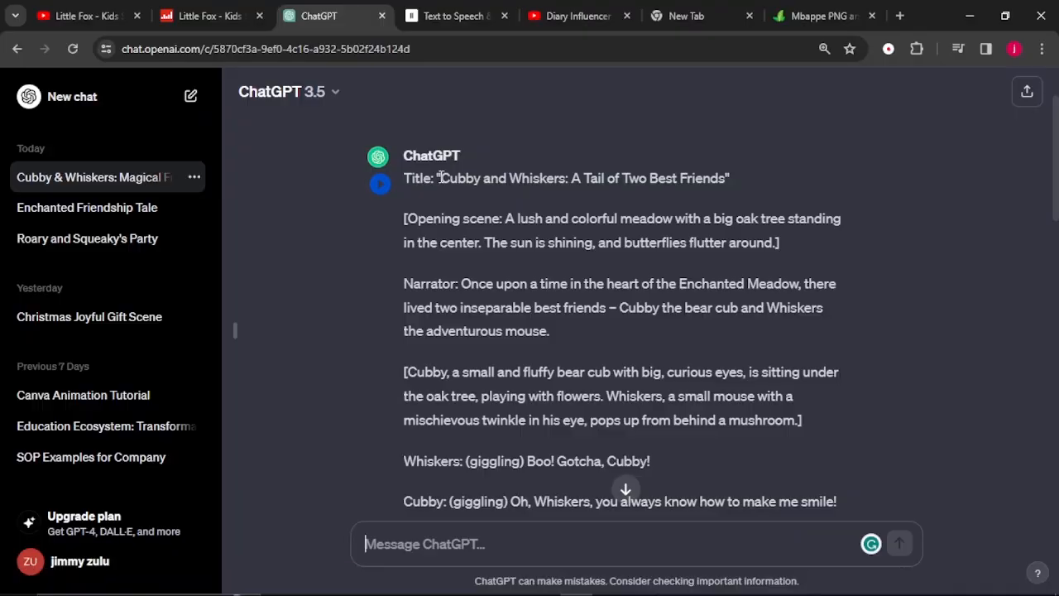
drag(440, 178, 725, 179)
key(ctrl+c)
key(alt+Tab)
key(ctrl+v)
key(alt+Tab)
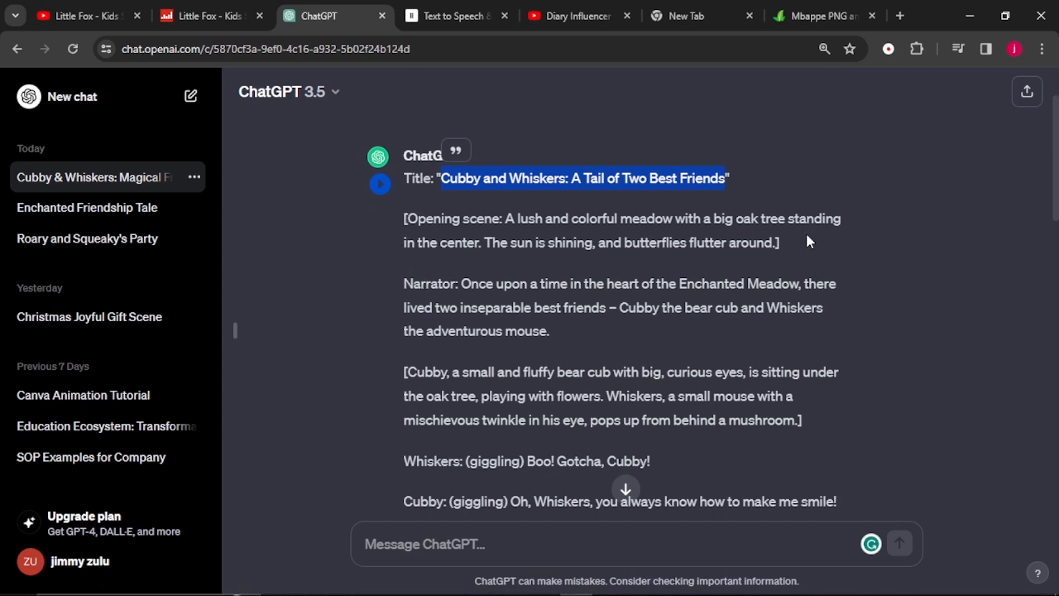
Step: Copy the story text below the opening scene description from ChatGPT and paste it into the Descript script body
drag(781, 246, 551, 434)
key(alt+Tab)
right_click(245, 220)
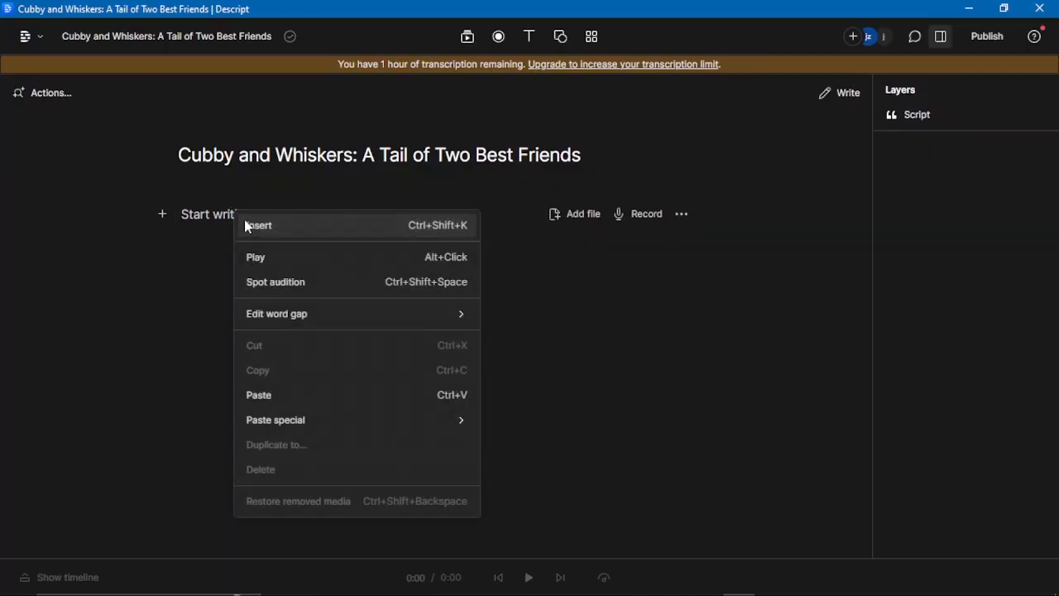
click(259, 395)
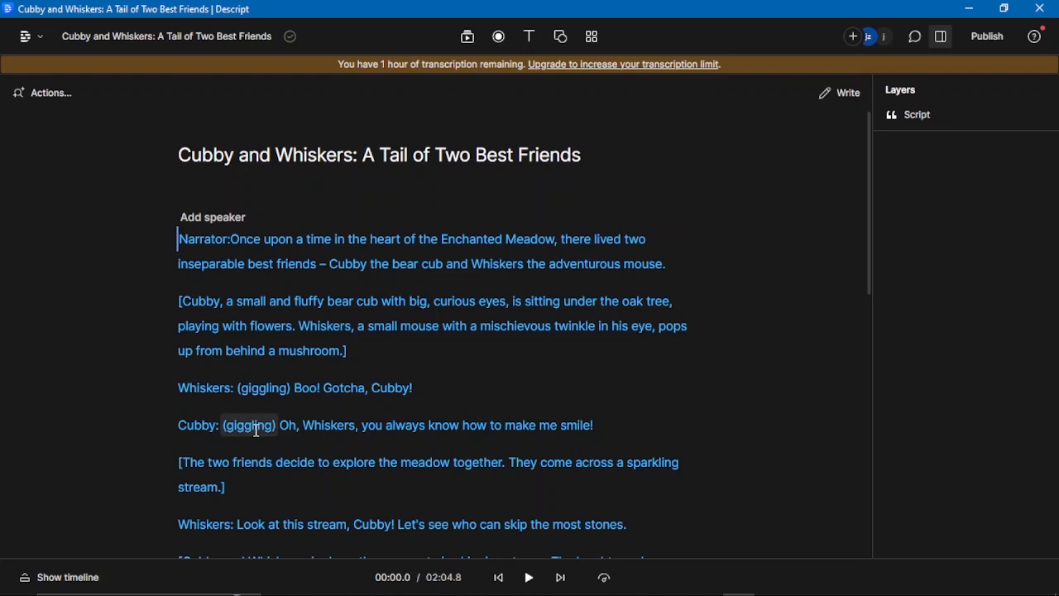
Step: Remove the "Narrator:" label from the opening paragraph and assign it the stock AI speaker Nicholas
scroll(256, 430, down, 3)
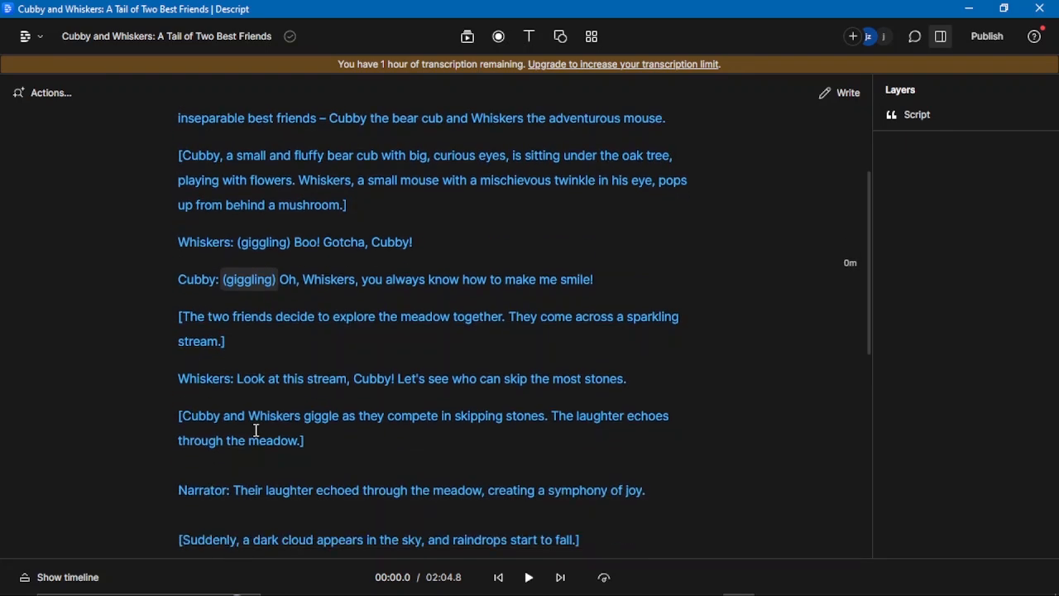
scroll(256, 430, up, 3)
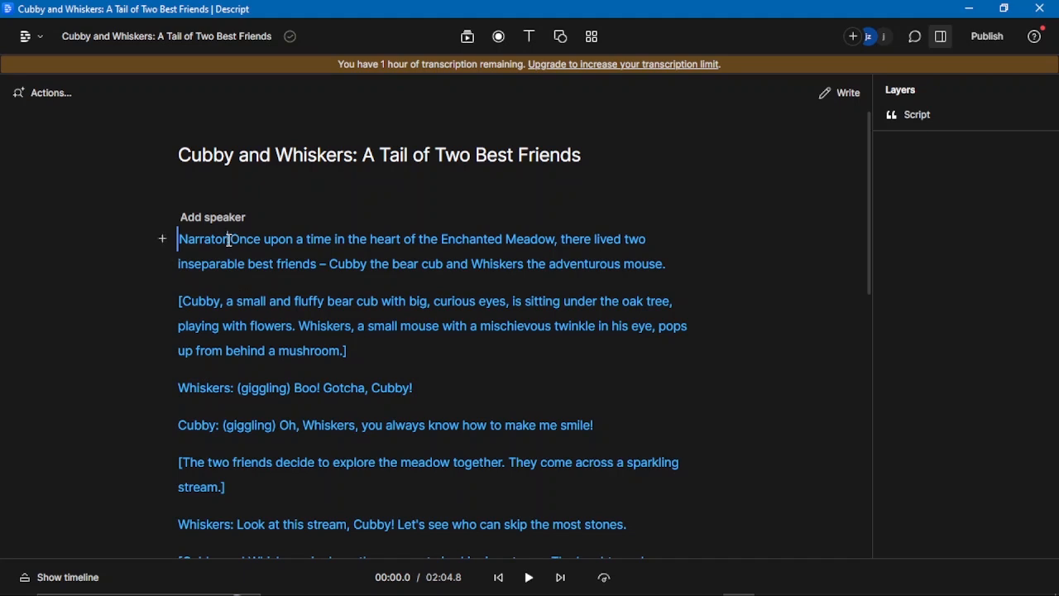
drag(228, 240, 176, 244)
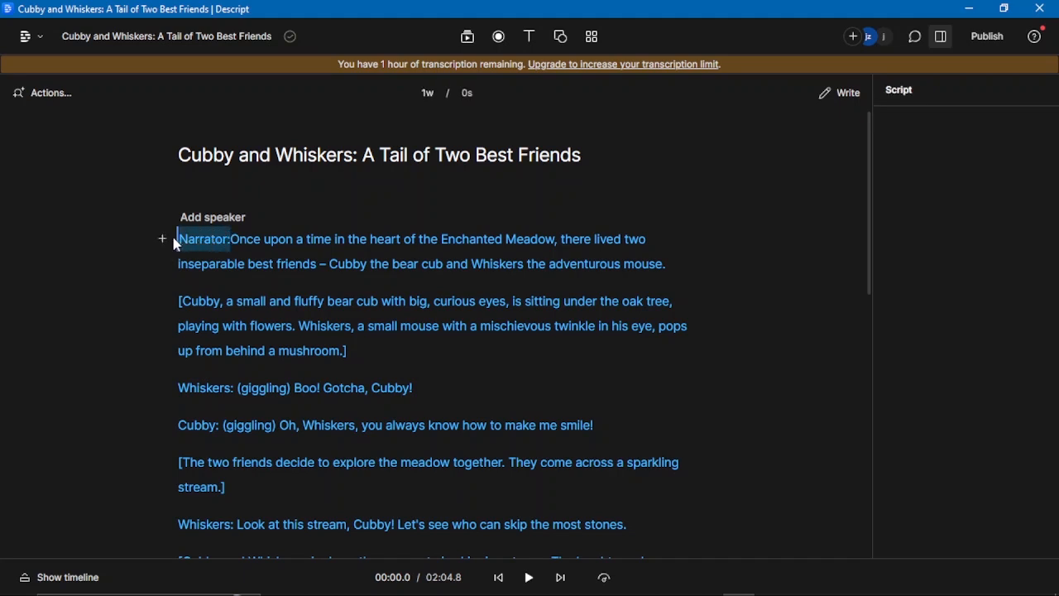
key(BackSpace)
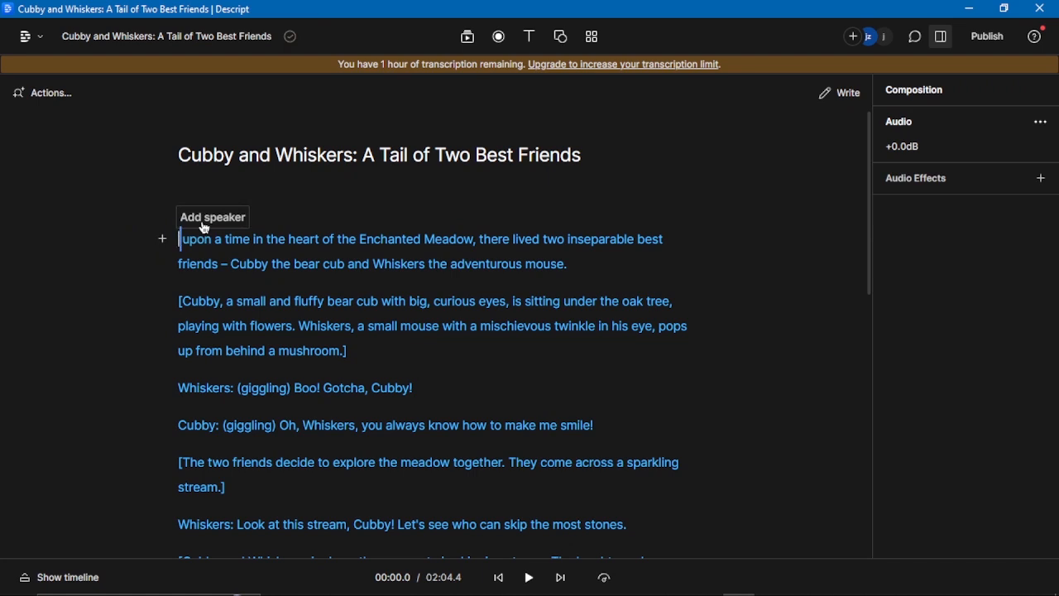
click(201, 222)
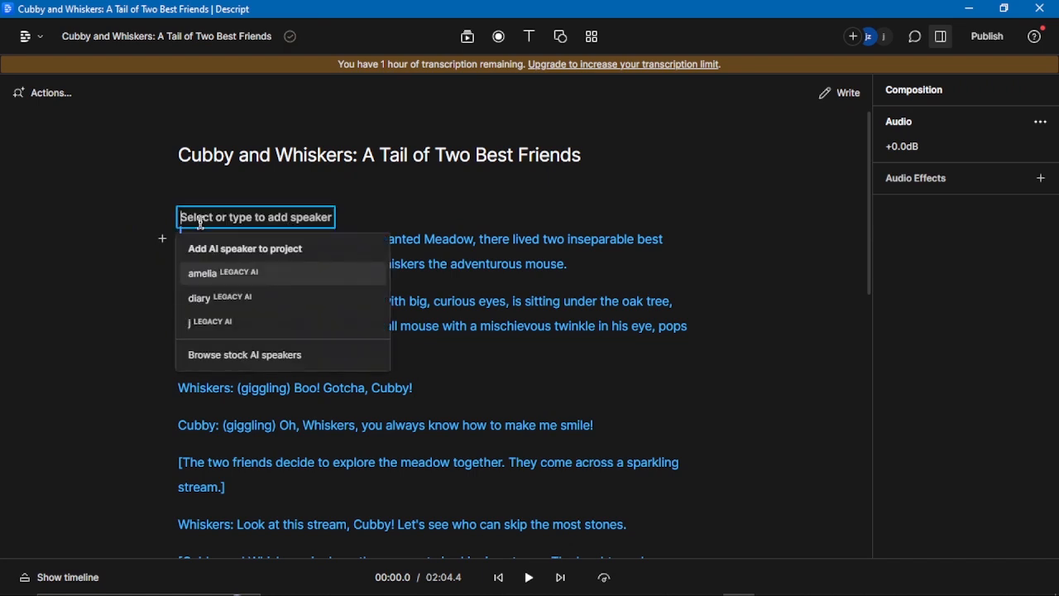
click(225, 360)
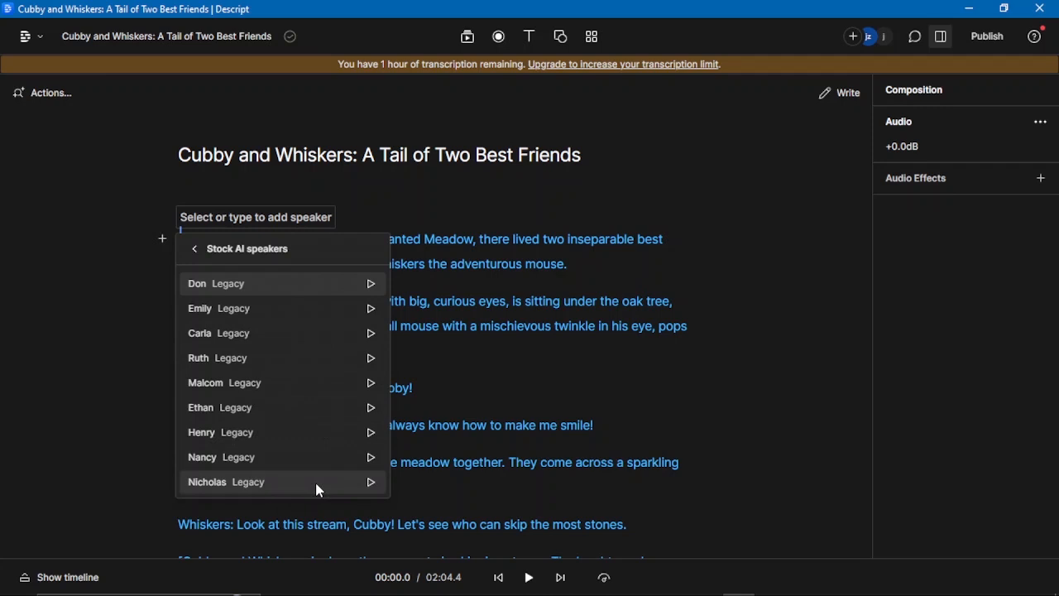
click(243, 486)
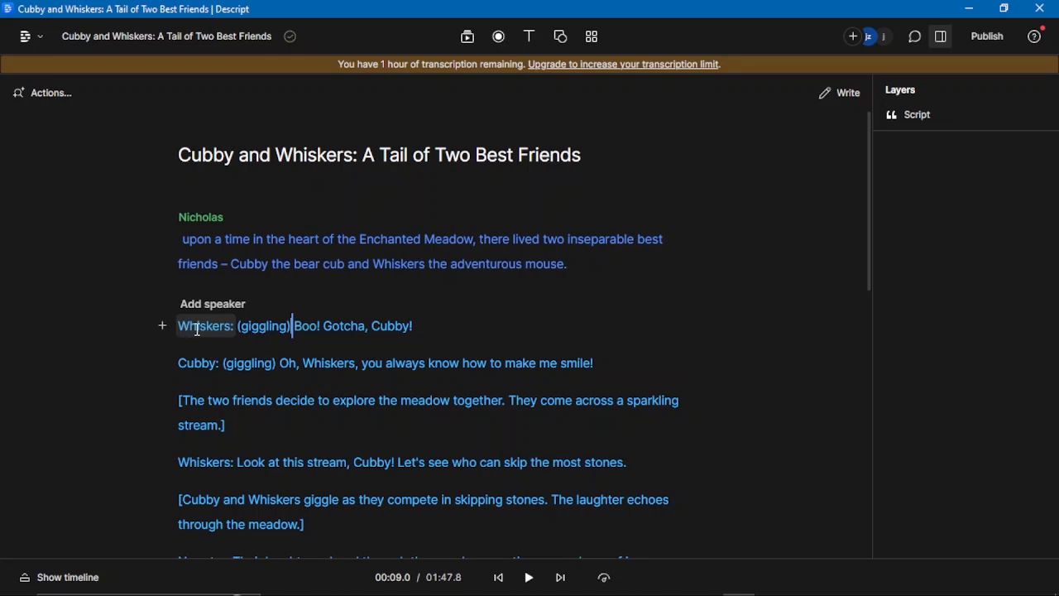
Step: Delete "Whiskers: (giggling)" before "Boo! Gotcha, Cubby!" and assign that line the stock AI speaker Ruth
drag(197, 329, 279, 327)
key(BackSpace)
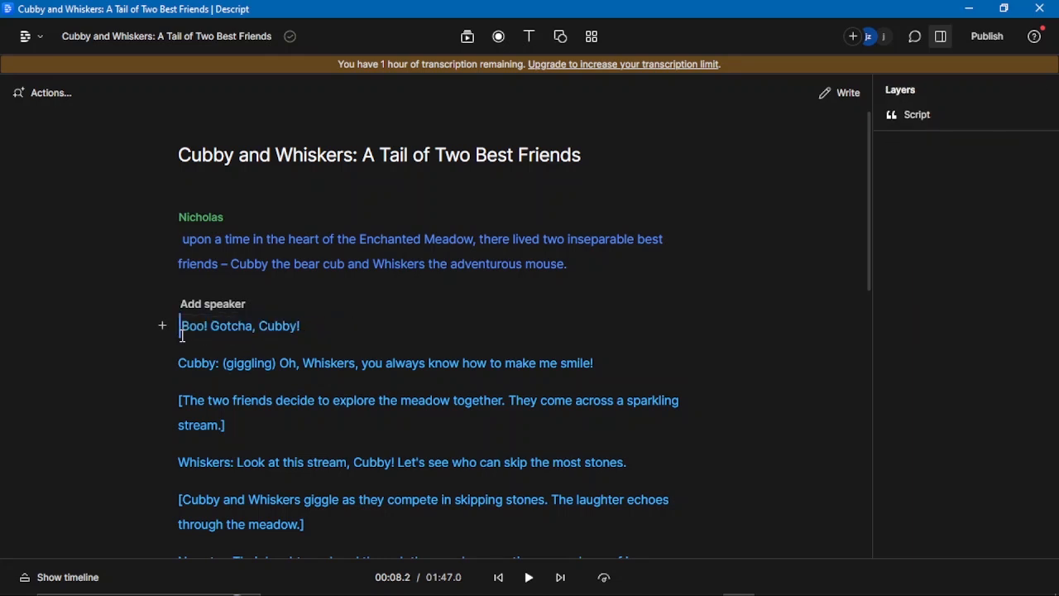
click(204, 304)
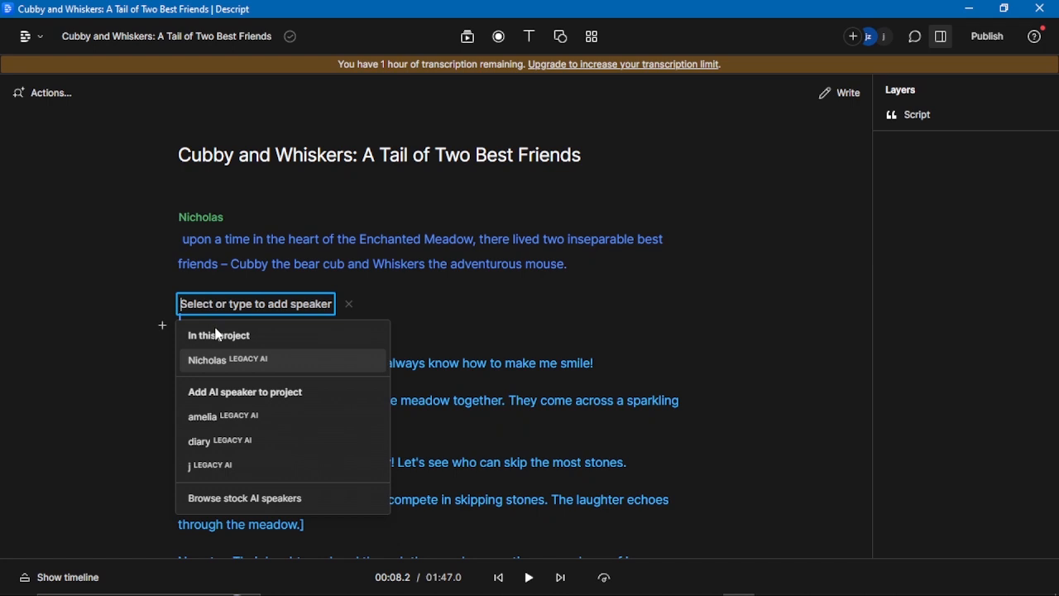
click(262, 497)
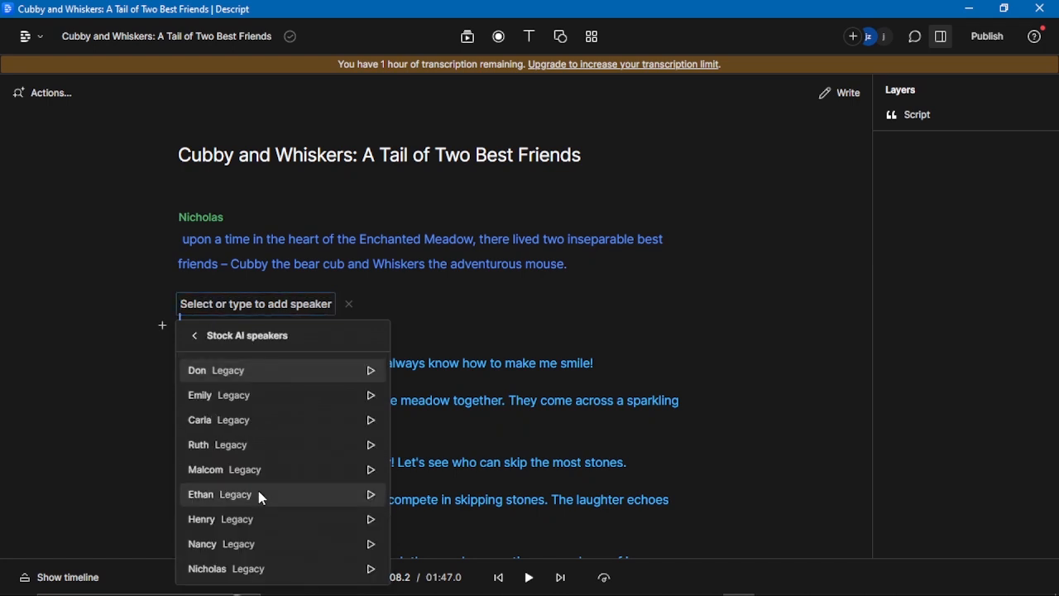
click(244, 448)
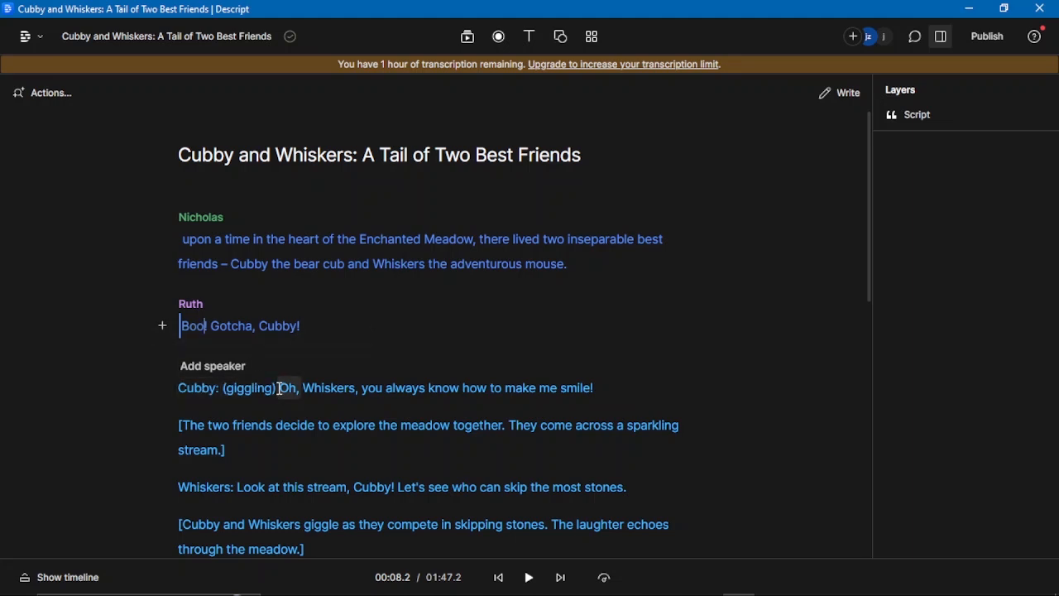
Step: Delete "Cubby: (giggling)" before "Oh, Whiskers, you always know how to make me smile!" and assign the stock AI speaker Henry
drag(279, 389, 182, 397)
key(BackSpace)
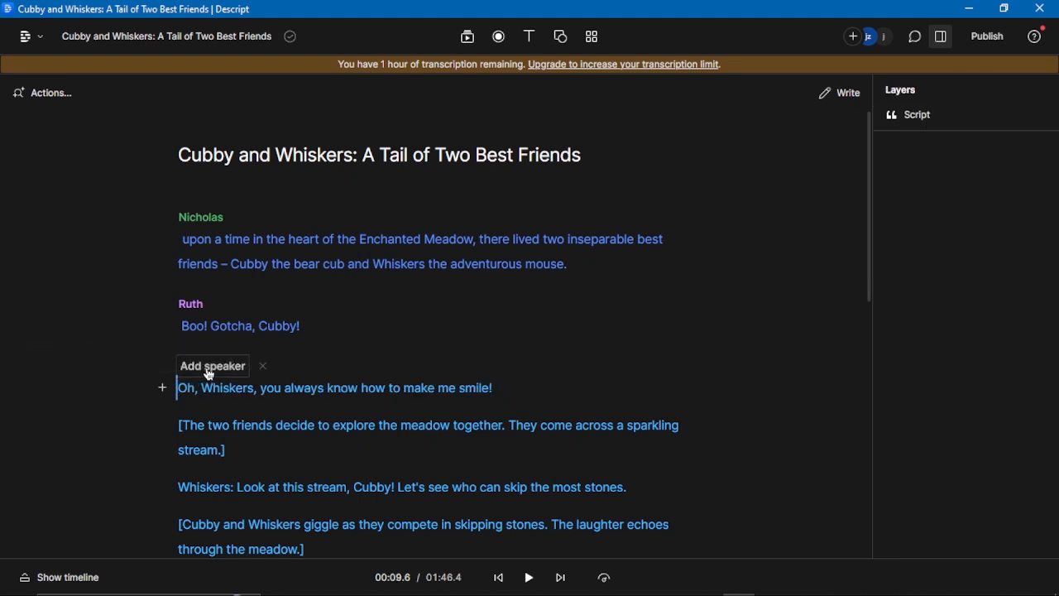
click(209, 375)
click(199, 339)
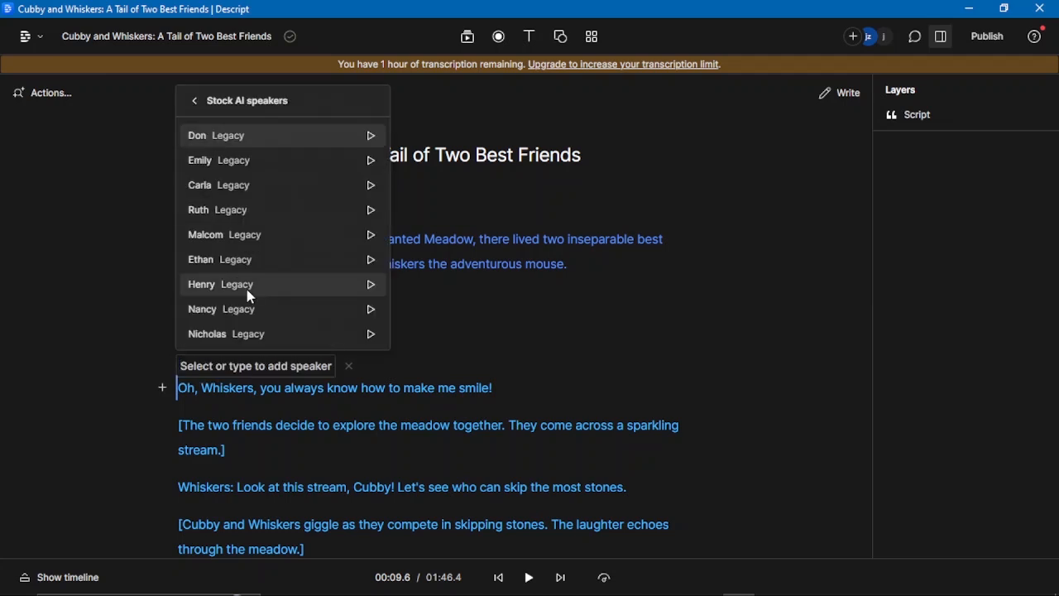
click(248, 285)
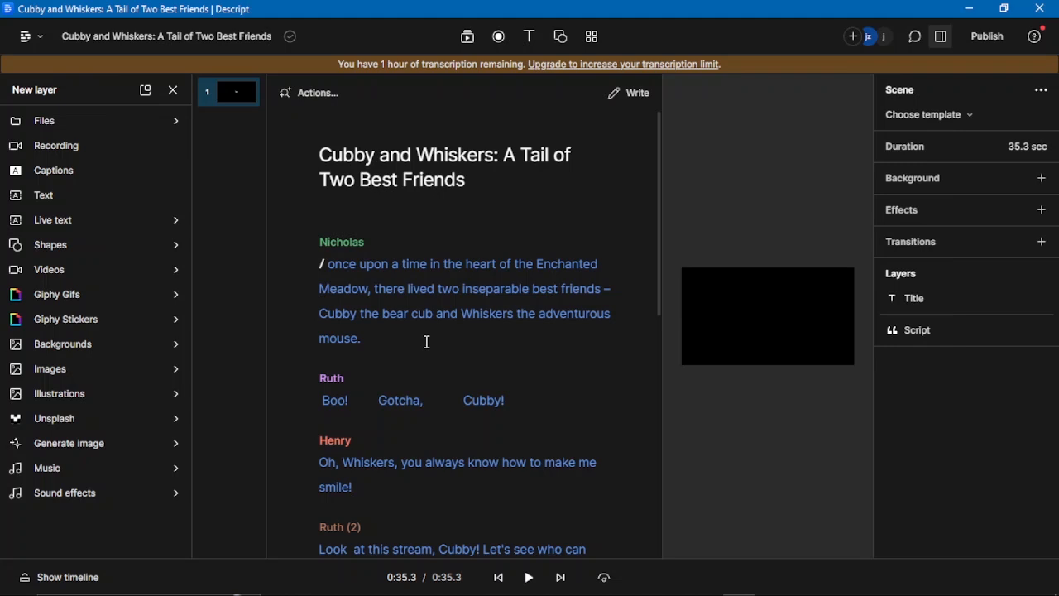
Step: Choose the Excited voice style for the Nicholas speaker on the opening narration
click(346, 244)
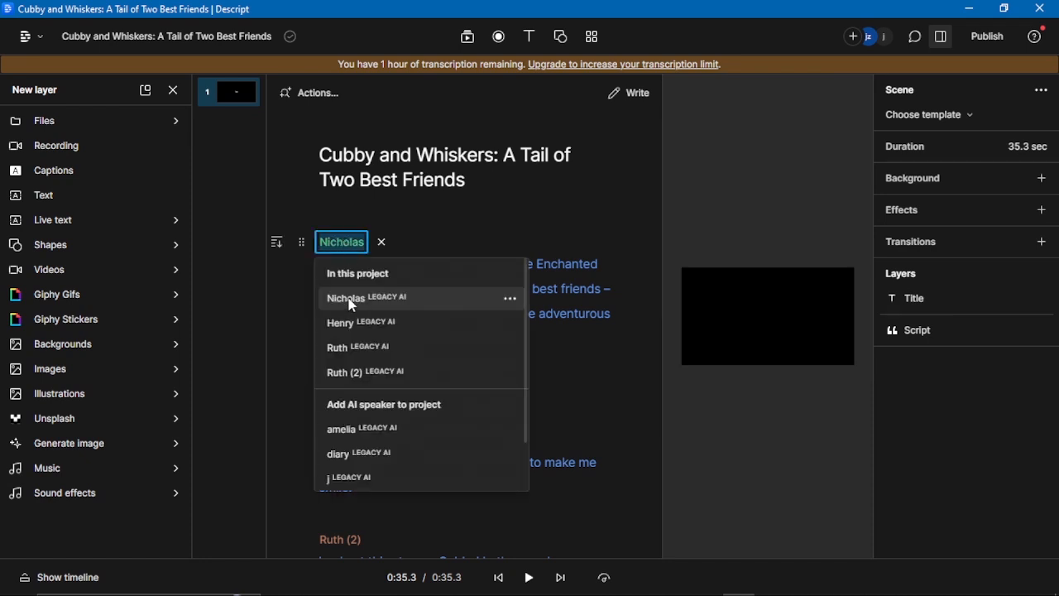
click(510, 300)
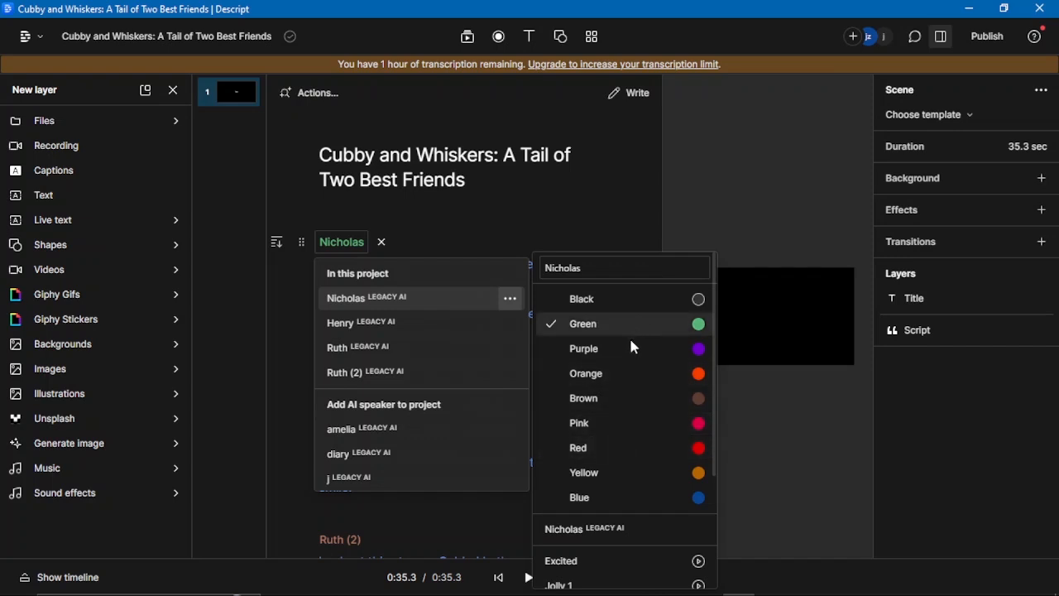
scroll(626, 351, down, 2)
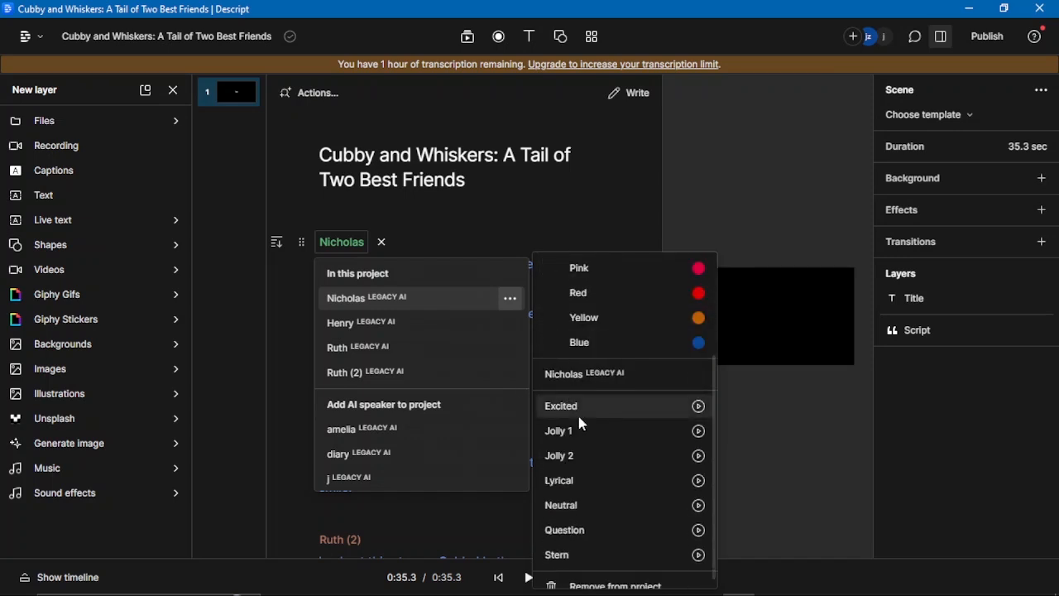
scroll(580, 413, down, 1)
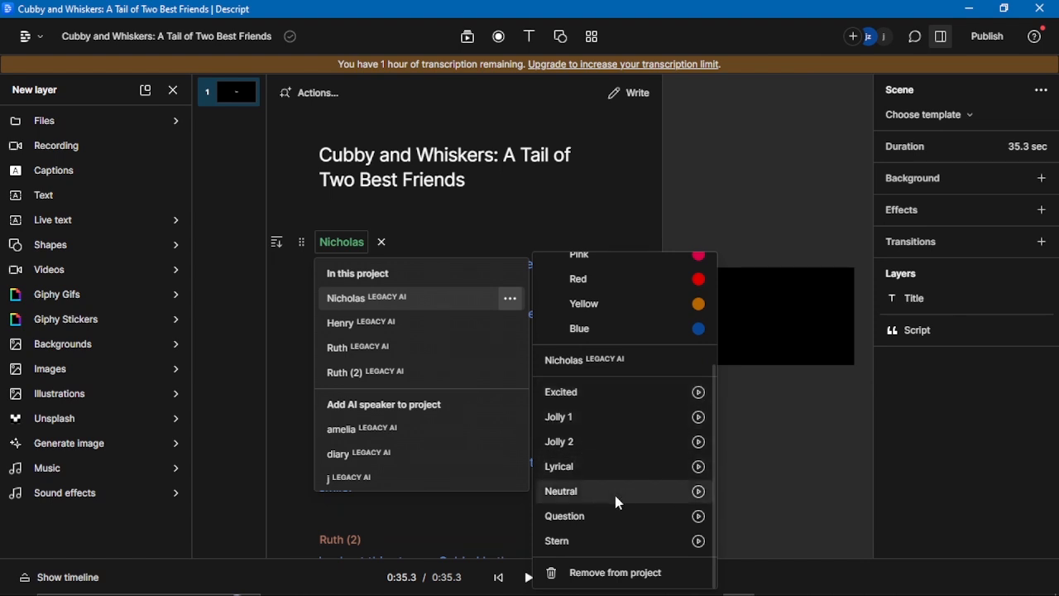
click(620, 401)
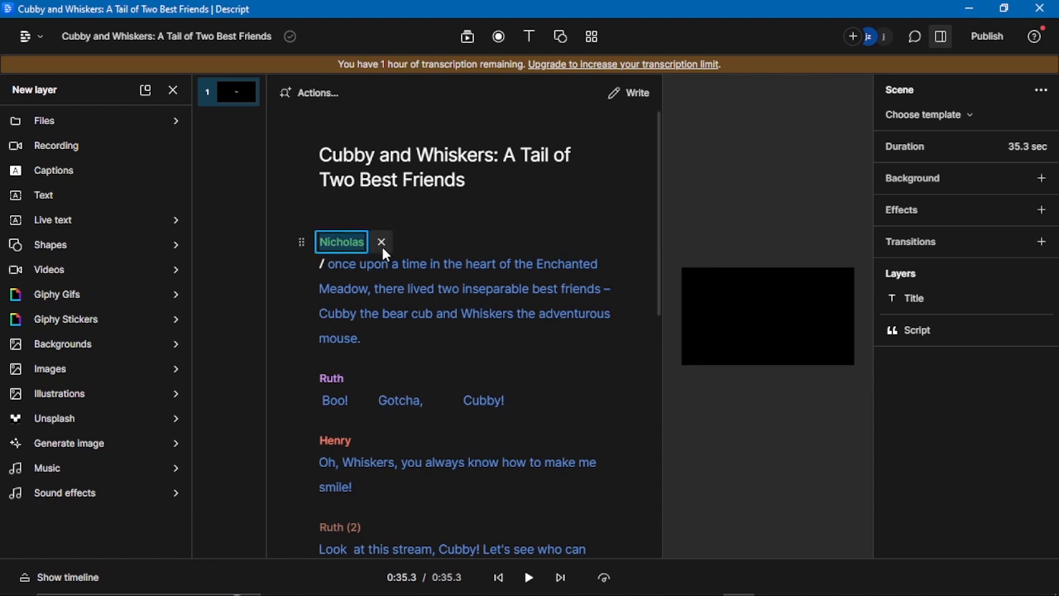
Step: Choose the Formal 4 voice style for the Ruth speaker on the "Boo! Gotcha, Cubby!" line
click(341, 383)
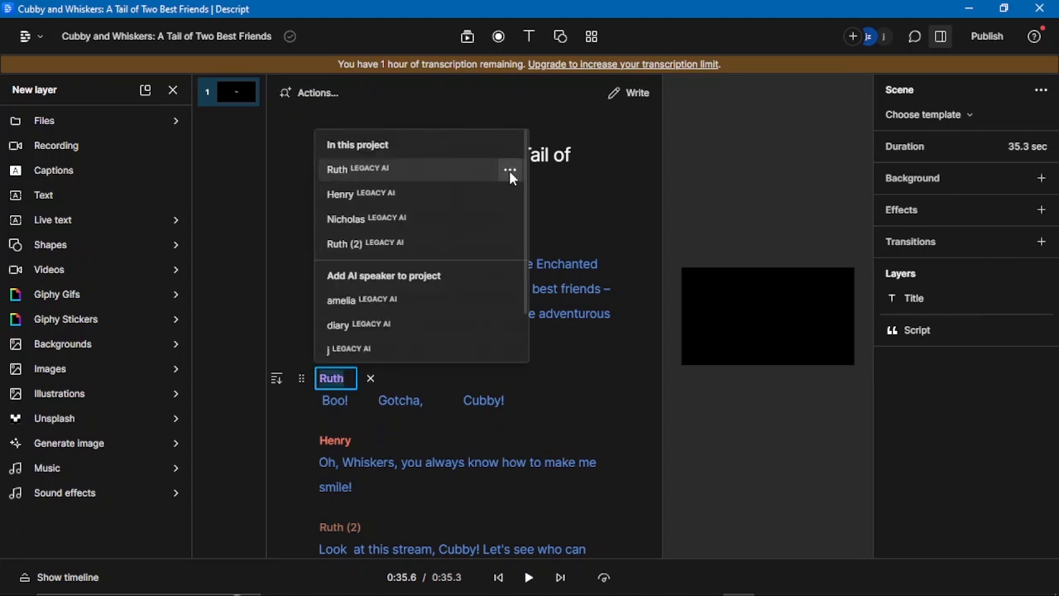
click(511, 171)
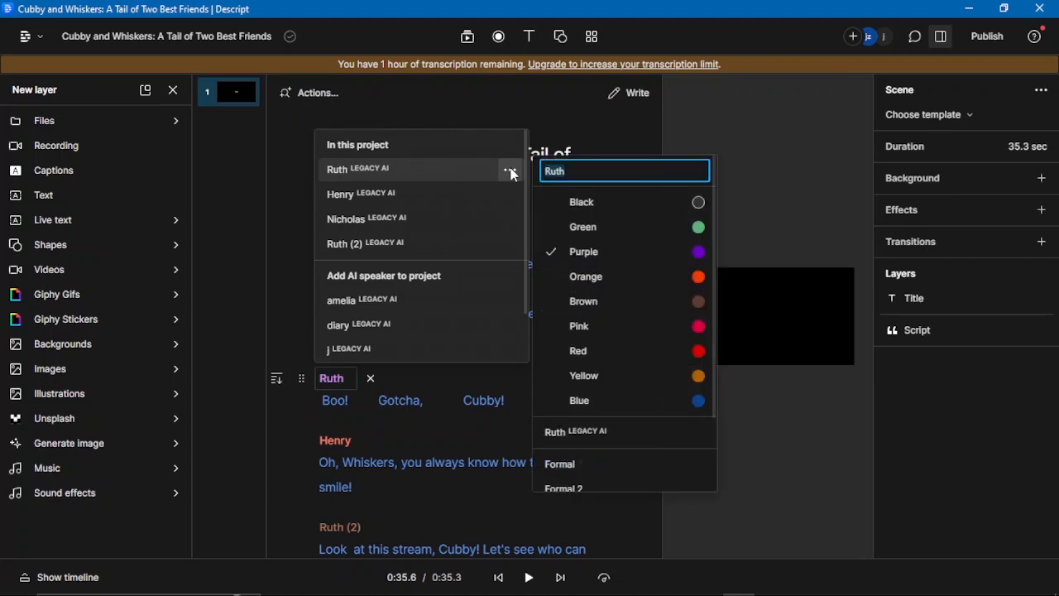
scroll(587, 372, down, 2)
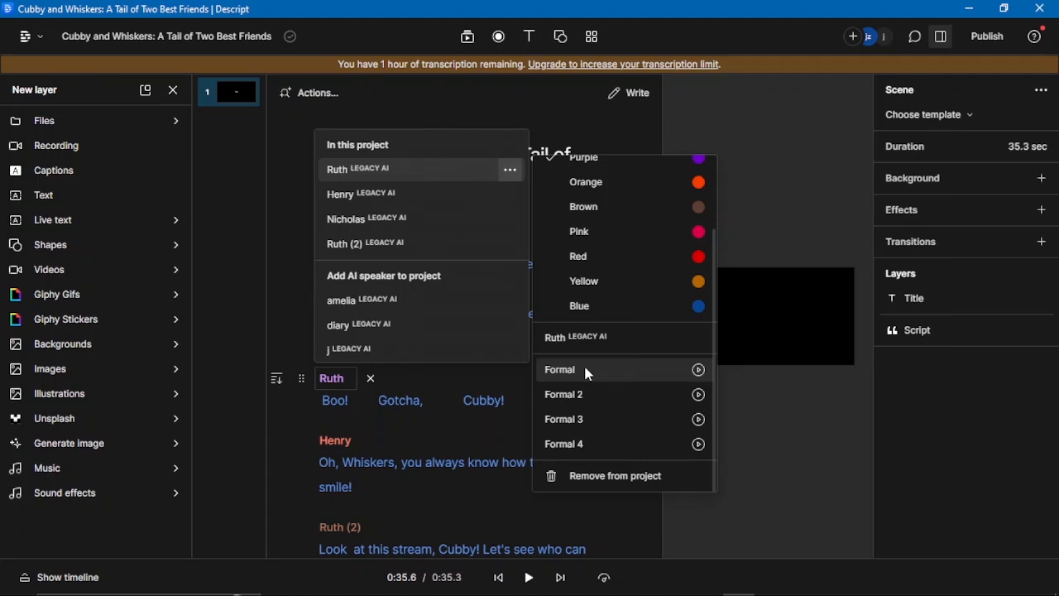
click(592, 450)
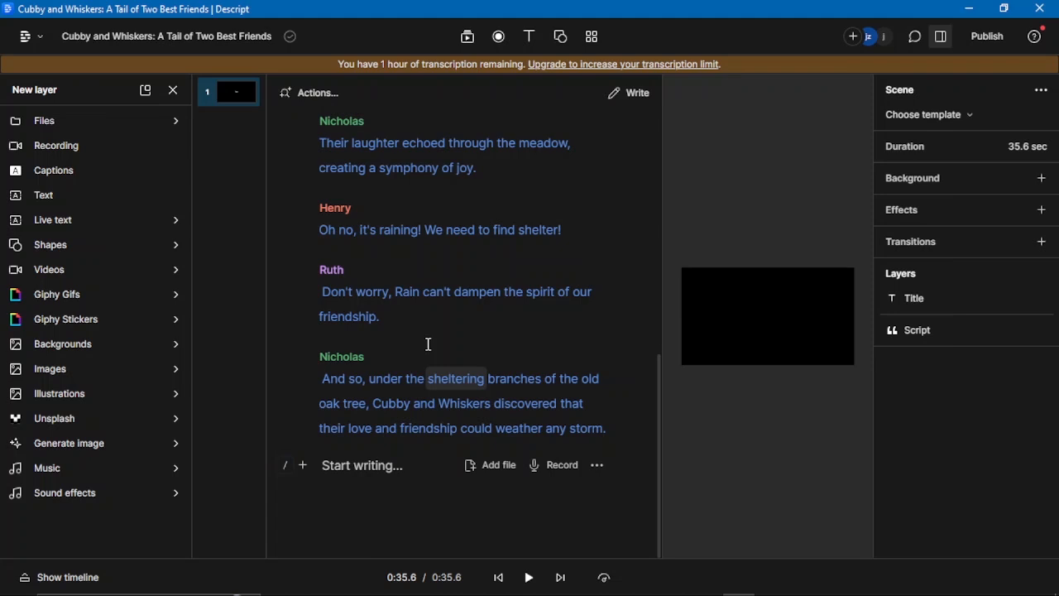
Step: Export the current composition as MP3 audio named "Cubby and Whiskers_ A Tail of Two Best Friends" in the Downloads folder
click(985, 38)
click(735, 81)
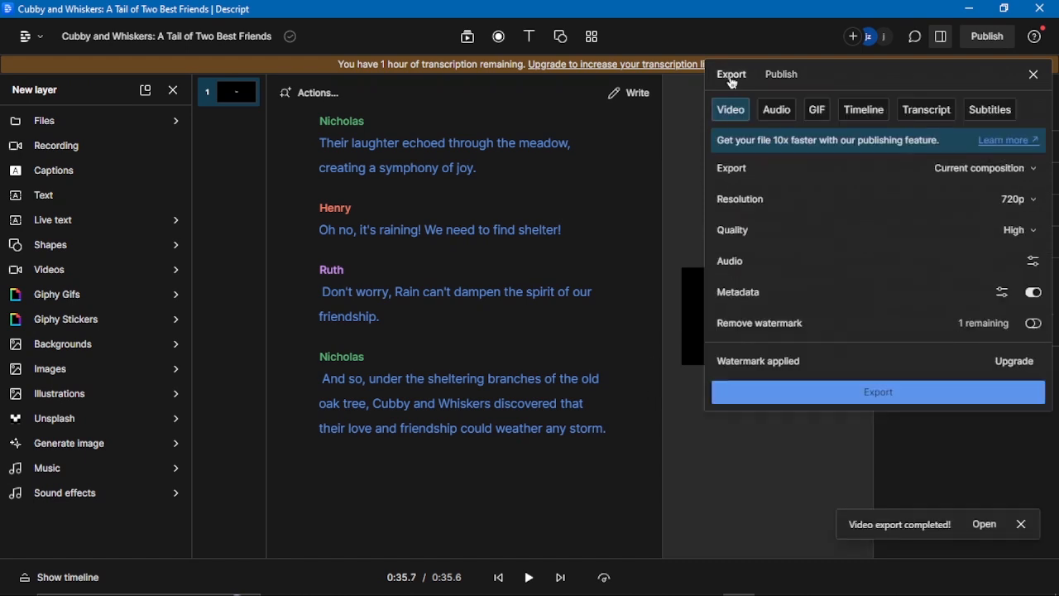
click(778, 111)
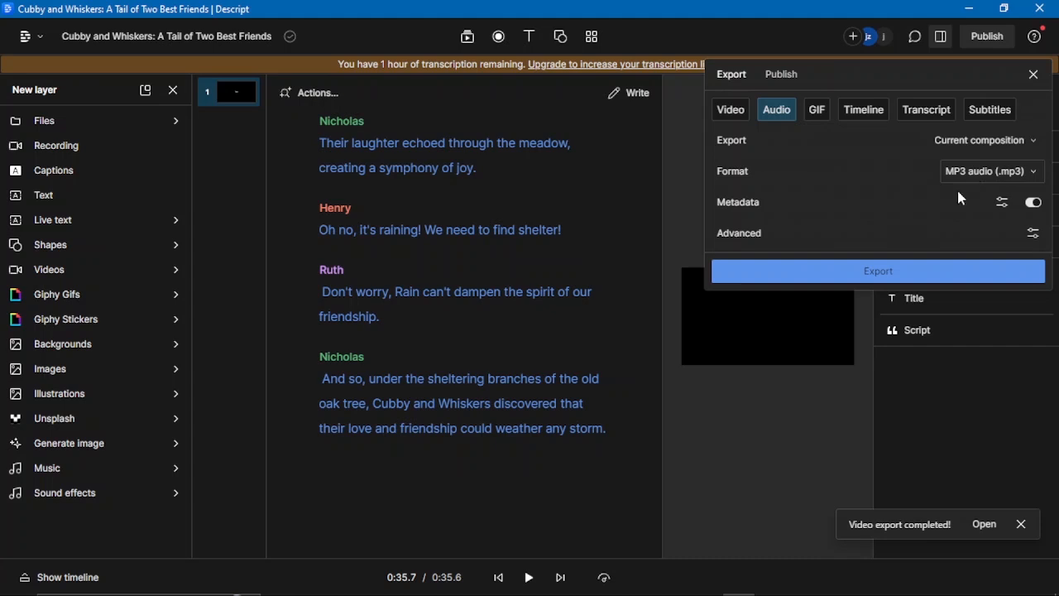
click(858, 277)
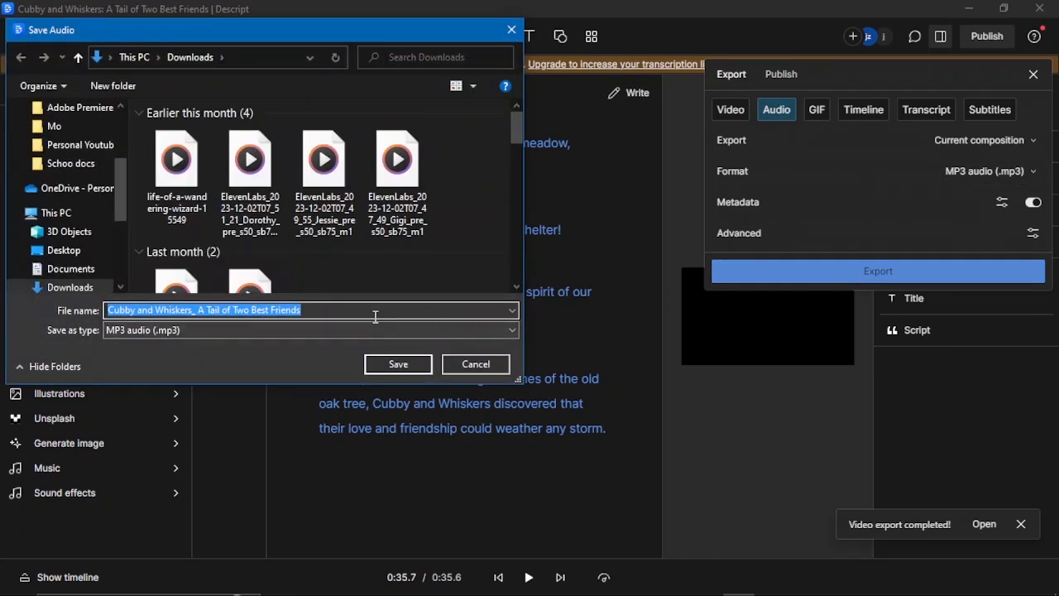
key(Return)
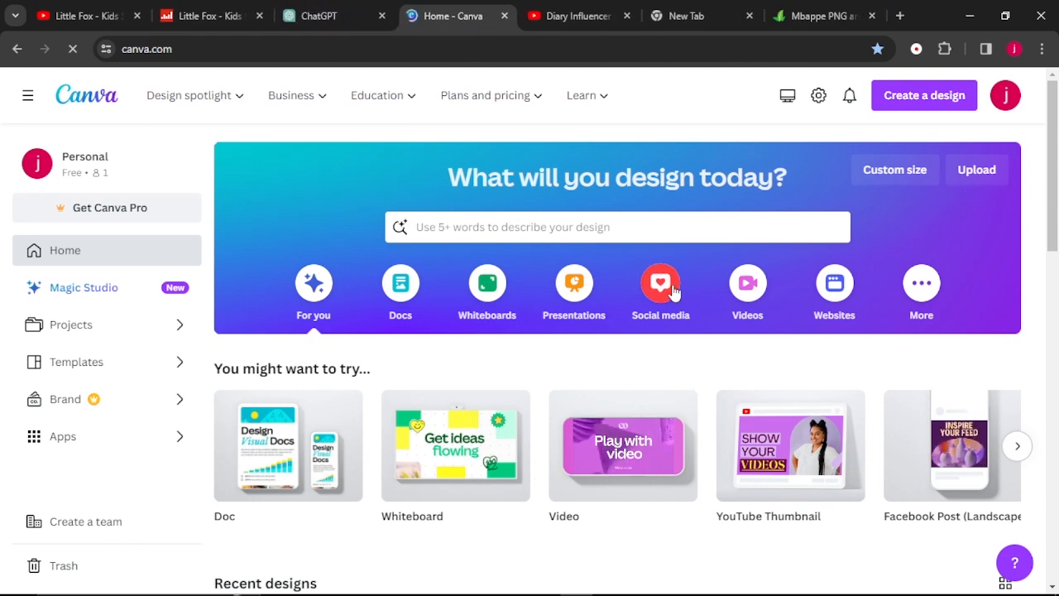
Step: In Canva, create a blank Video design and title it "Cubby and Whiskers: A Tail of Two Best Friends", copied from the ChatGPT story
click(932, 97)
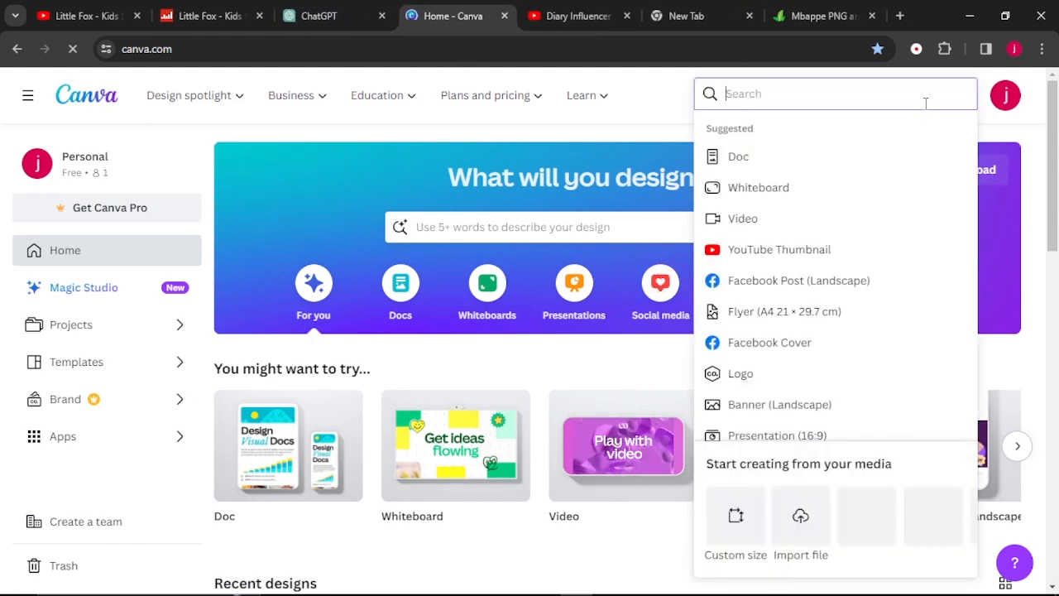
click(767, 234)
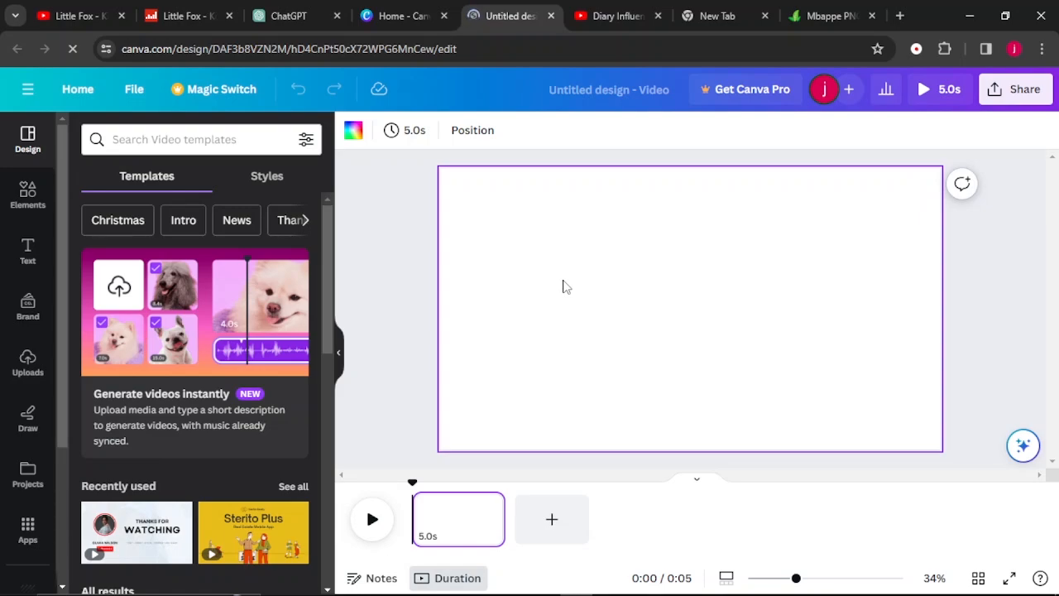
click(286, 15)
scroll(471, 178, up, 10)
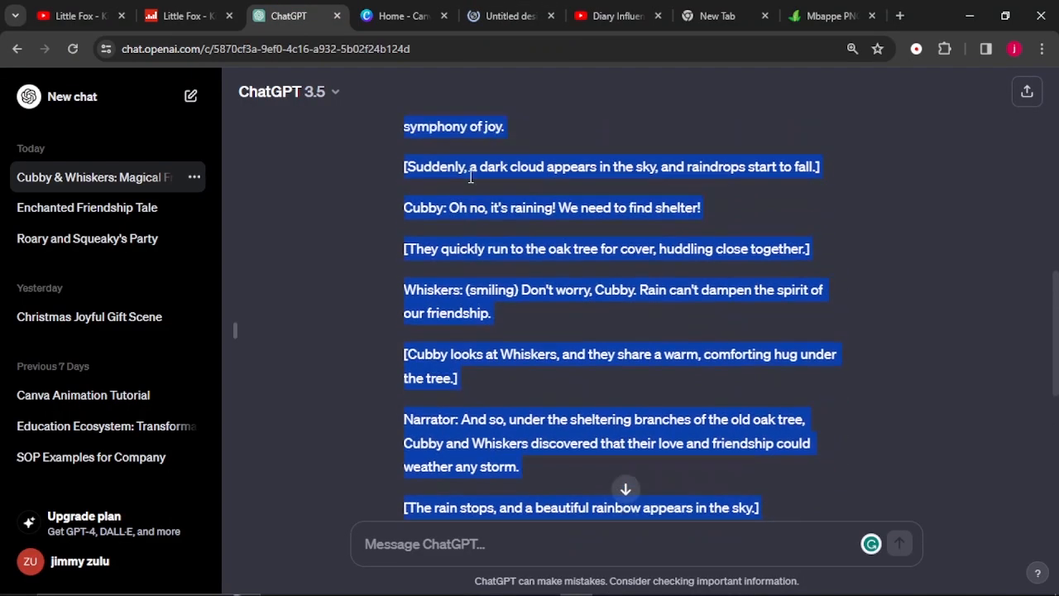
scroll(472, 178, up, 3)
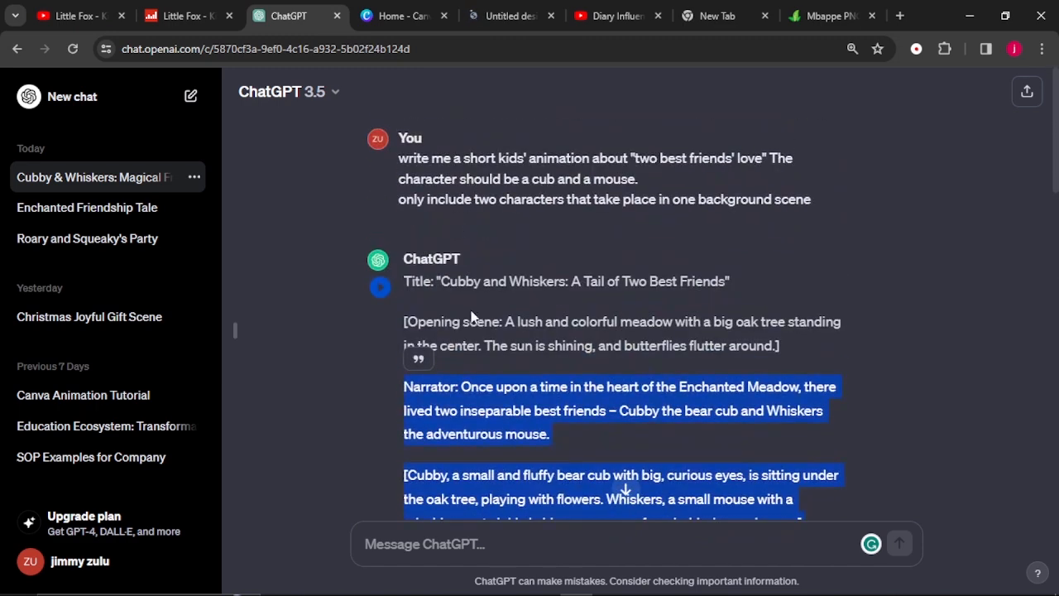
drag(442, 281, 725, 283)
right_click(685, 281)
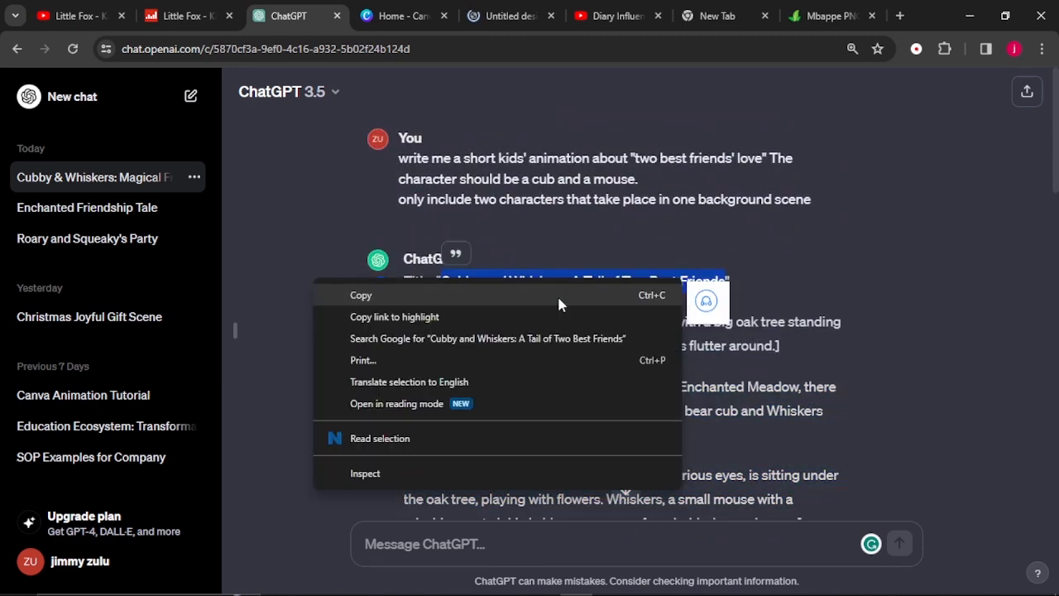
click(557, 295)
click(499, 14)
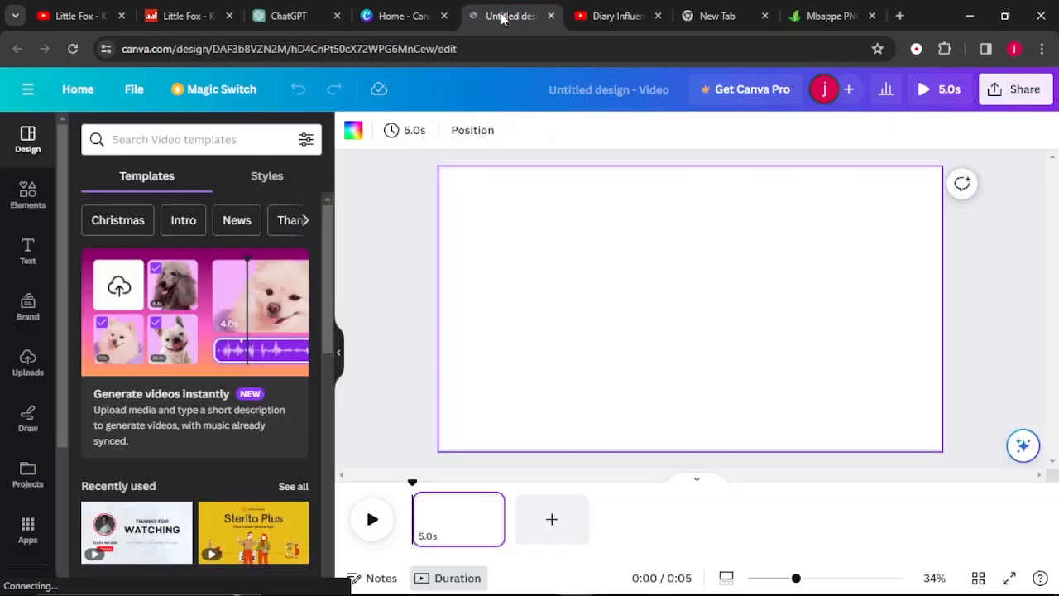
right_click(639, 90)
click(678, 243)
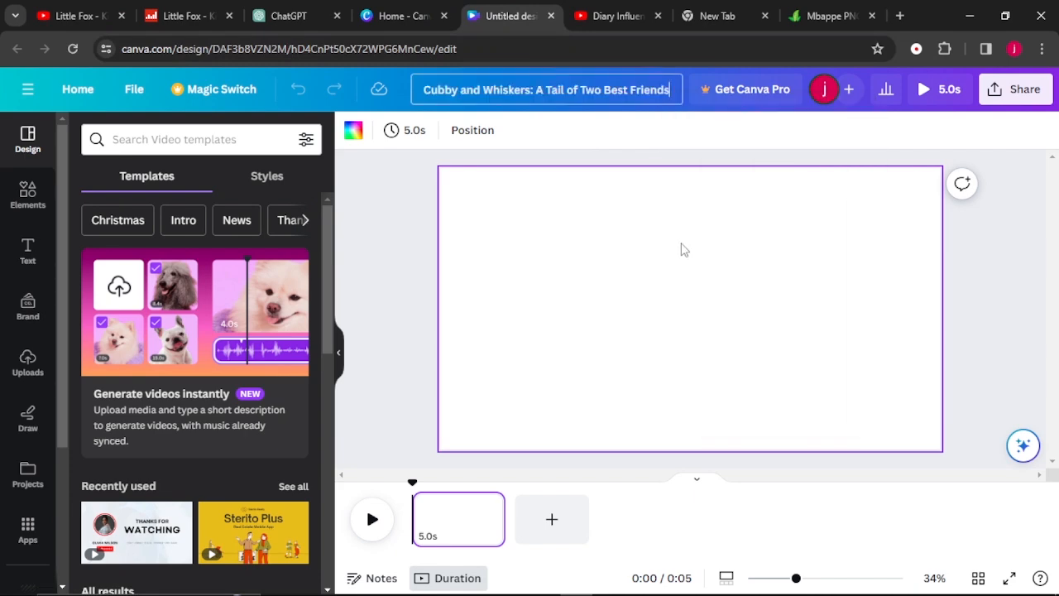
Step: Check the opening scene description in the ChatGPT story and bring up the forest images on CleanPNG
click(305, 16)
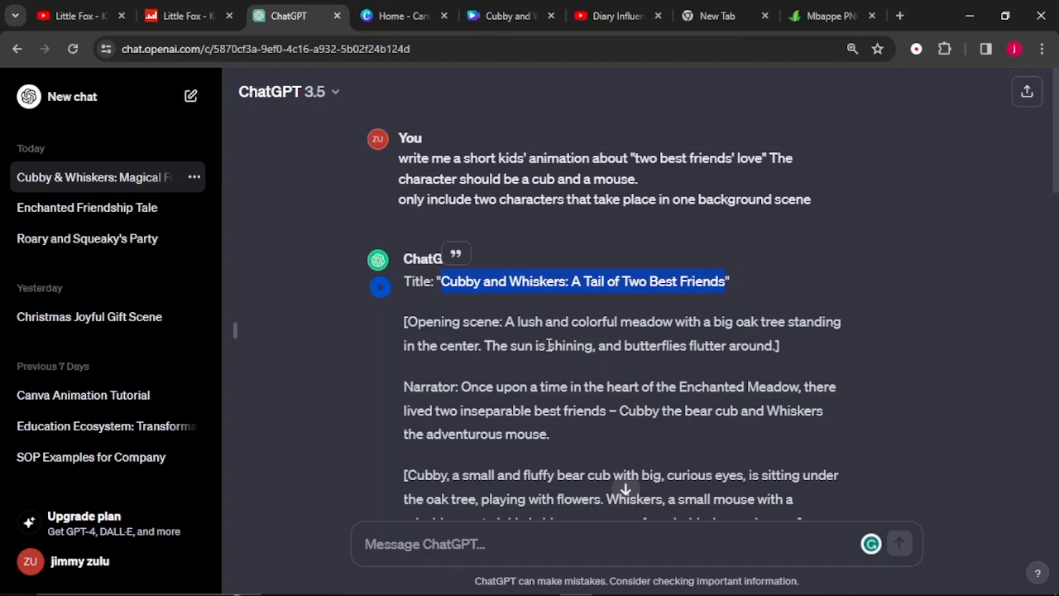
click(504, 16)
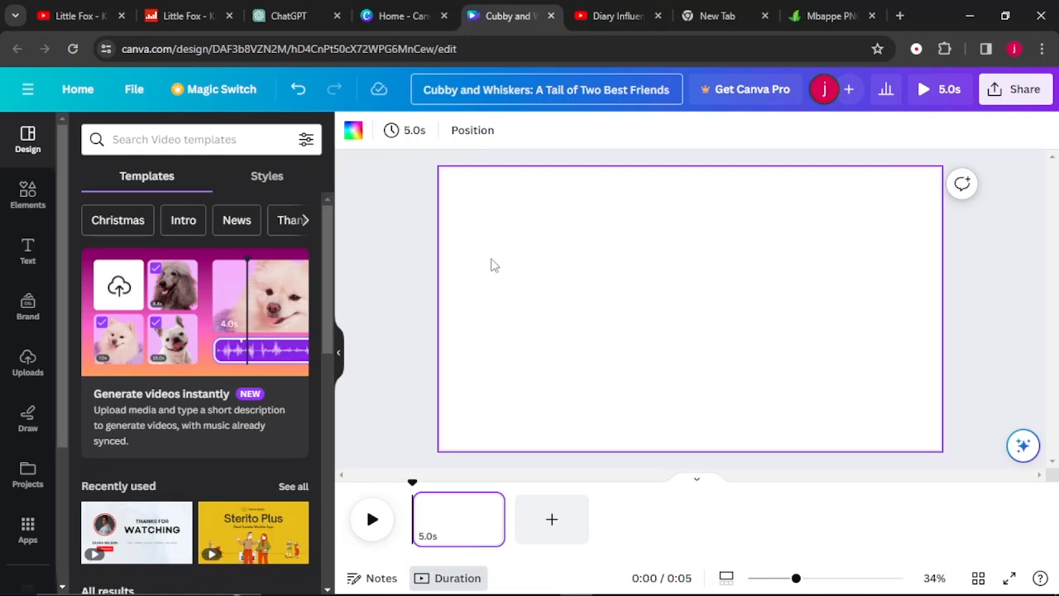
click(833, 16)
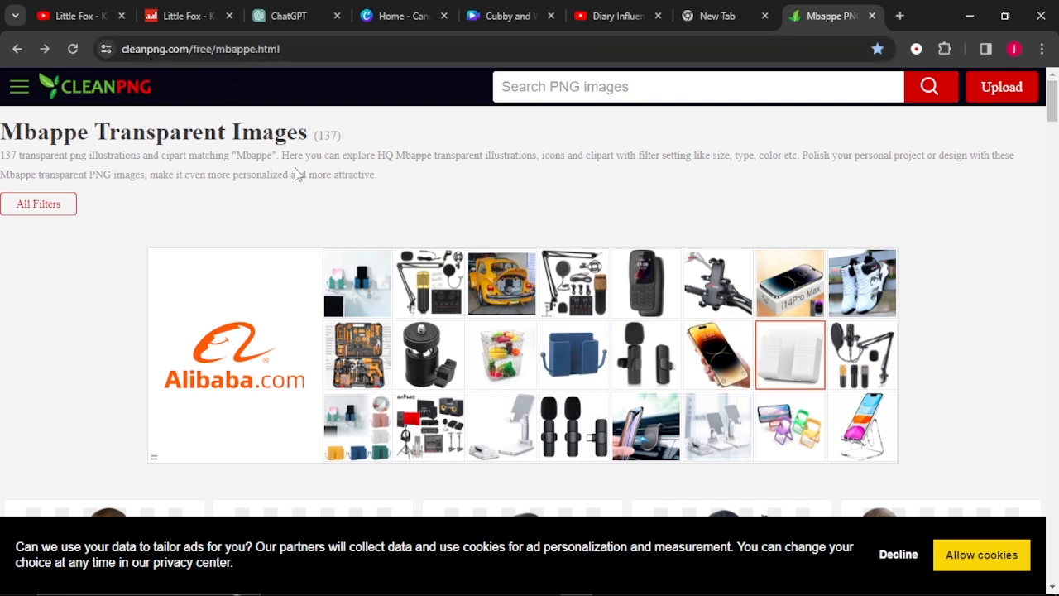
click(606, 91)
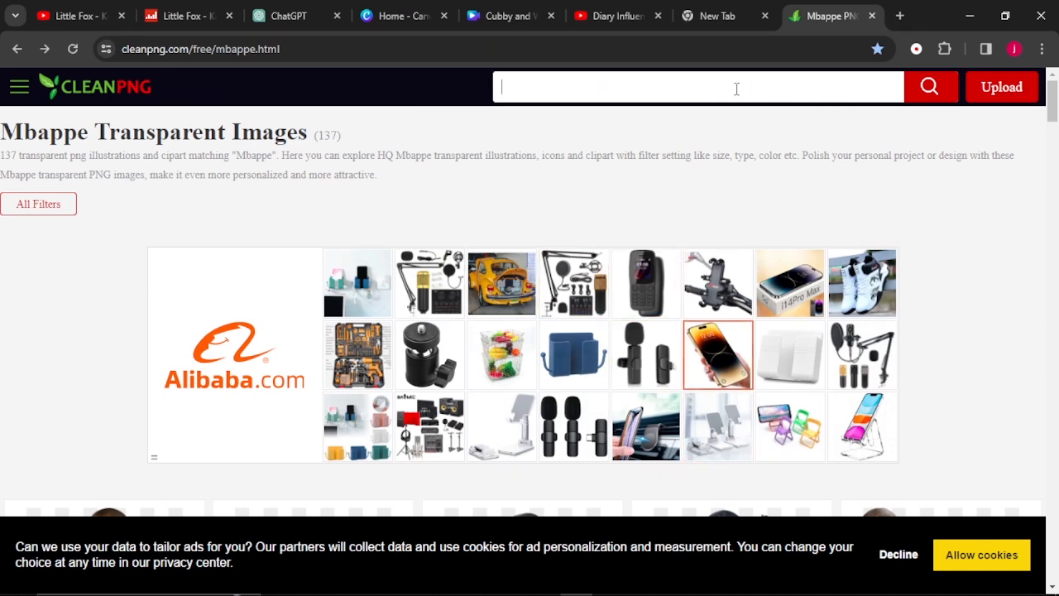
key(alt+Left)
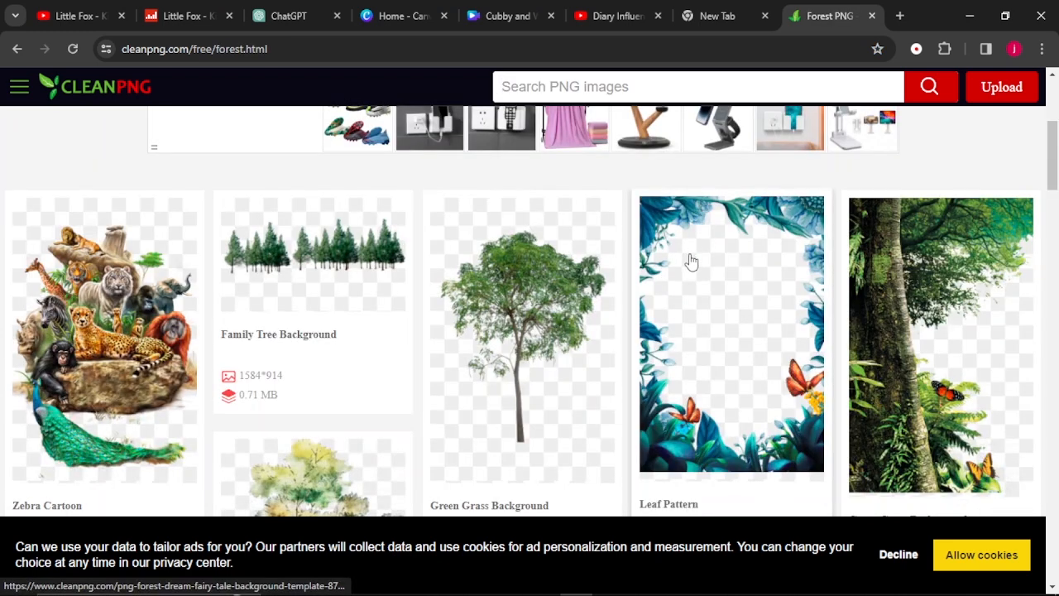
Step: Download the 800*682 Cartoon Nature Background with orange-trunked trees and a sandy path from the forest images
scroll(696, 264, down, 5)
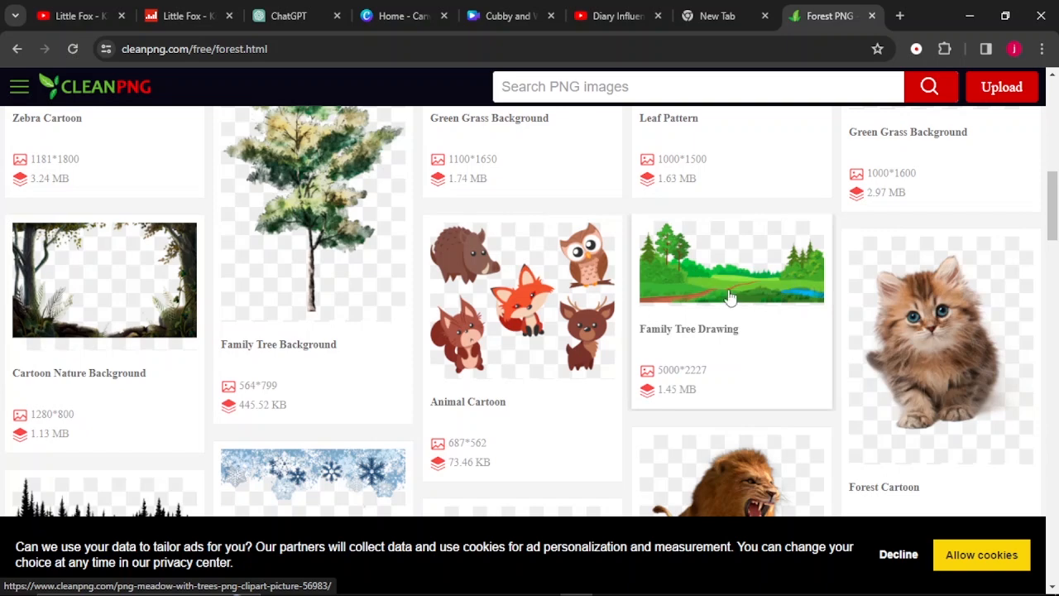
scroll(515, 184, up, 4)
scroll(515, 183, up, 5)
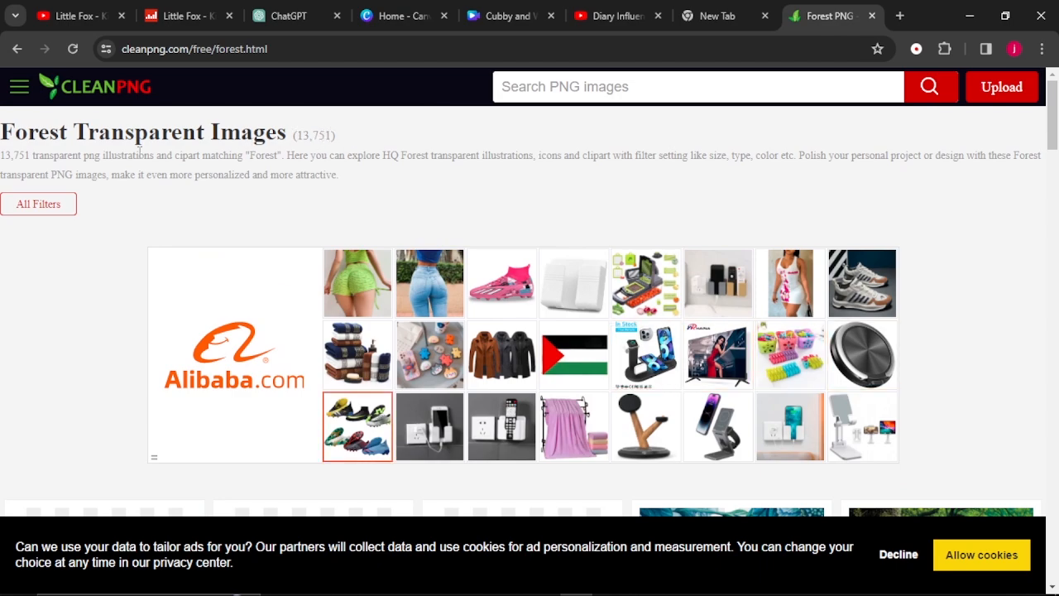
scroll(156, 171, down, 7)
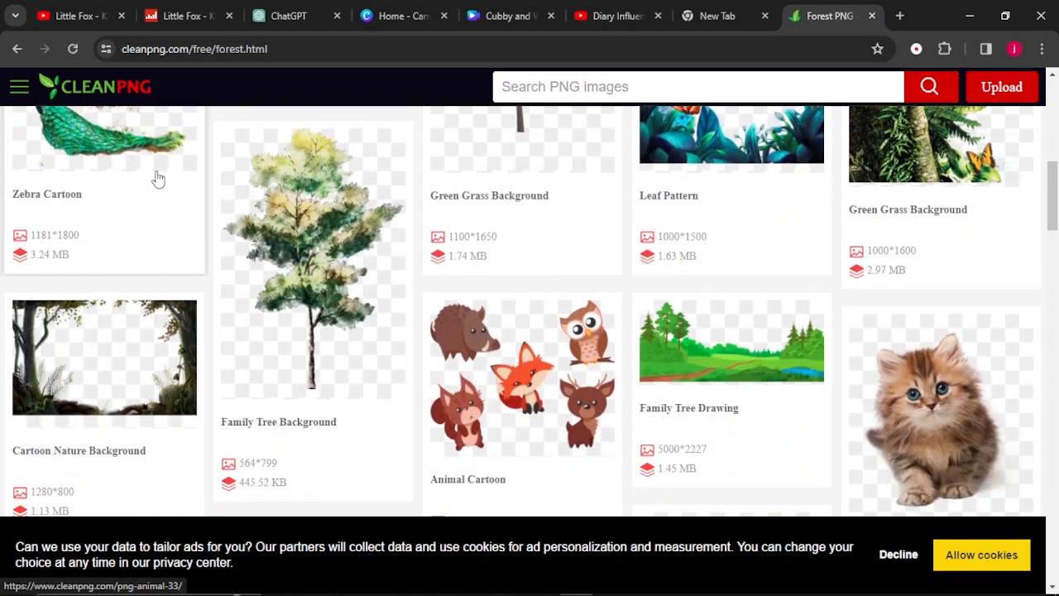
scroll(158, 178, down, 3)
scroll(158, 179, down, 6)
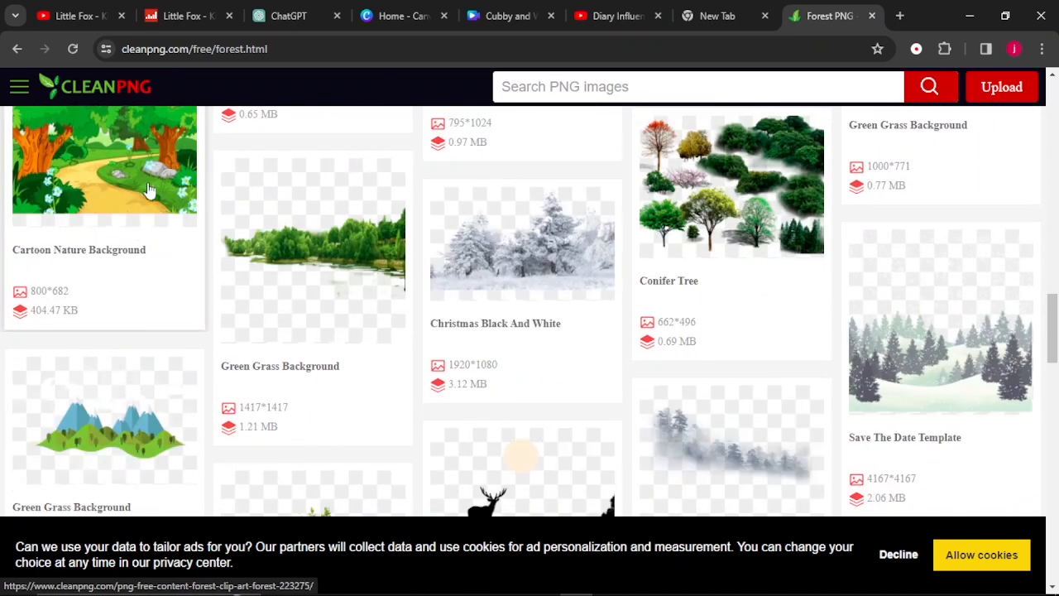
scroll(103, 188, up, 2)
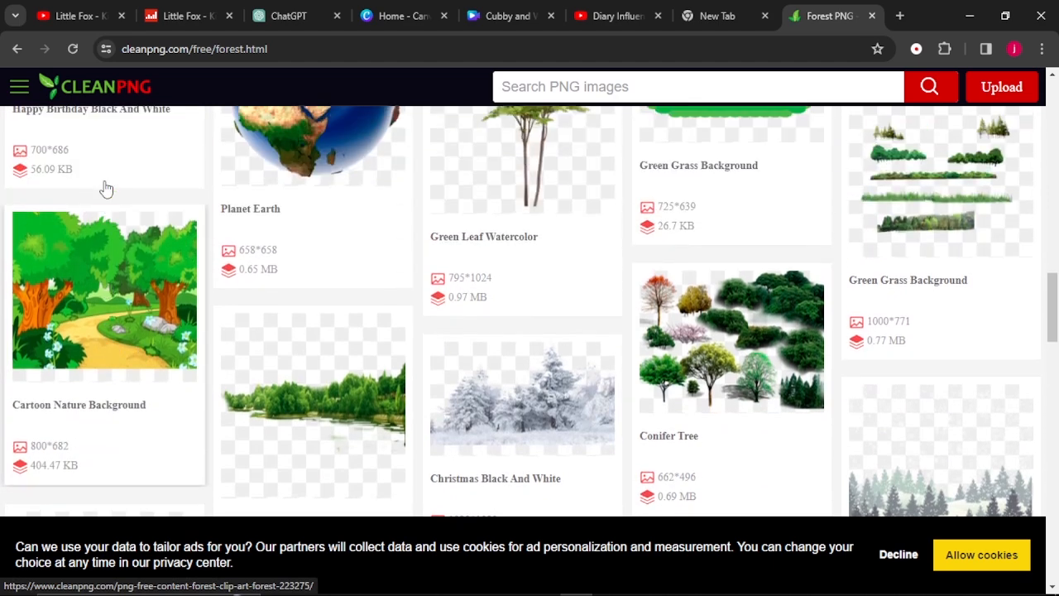
click(106, 189)
scroll(106, 189, down, 2)
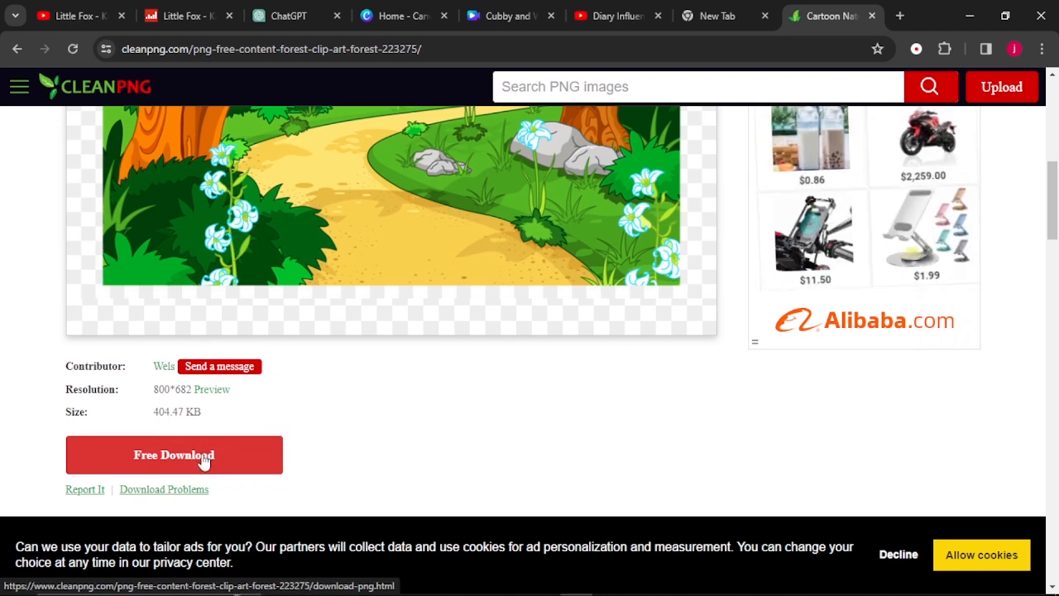
click(204, 462)
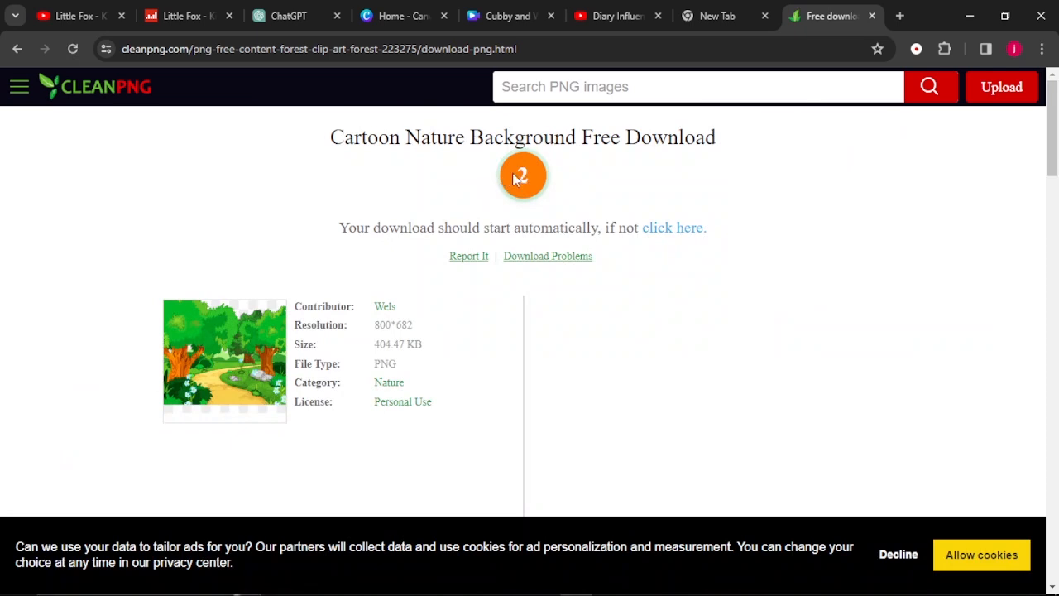
Step: Return to the forest images and look through the first and second result pages for another background
key(alt+Left)
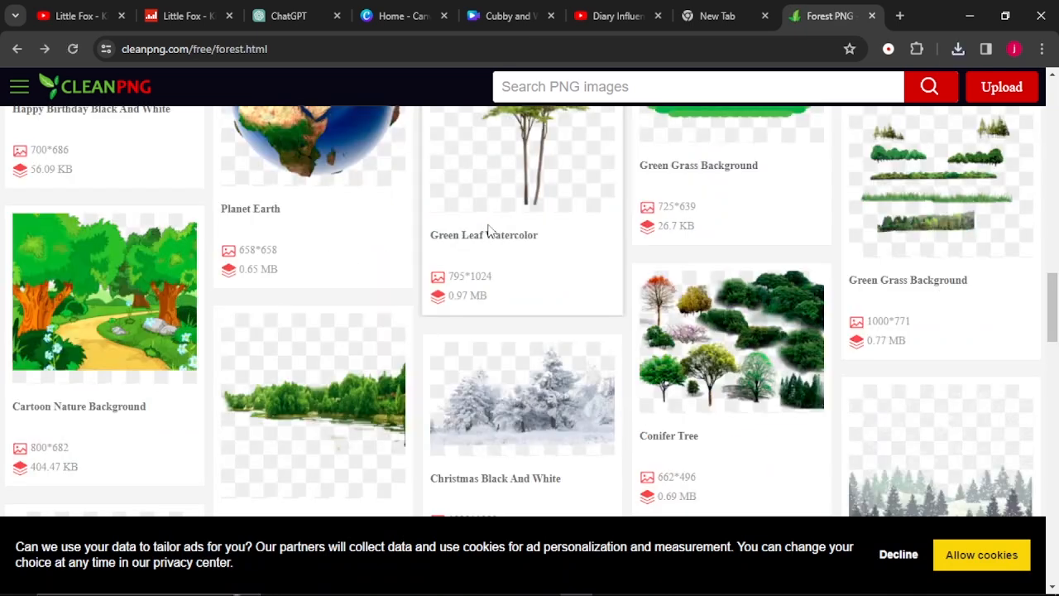
scroll(489, 230, down, 5)
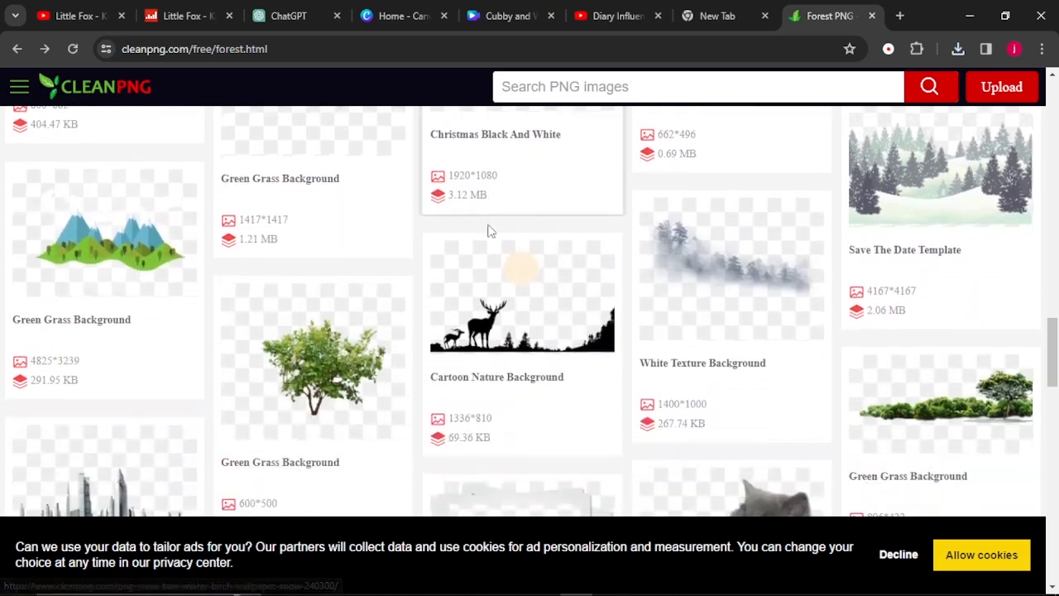
scroll(490, 232, down, 10)
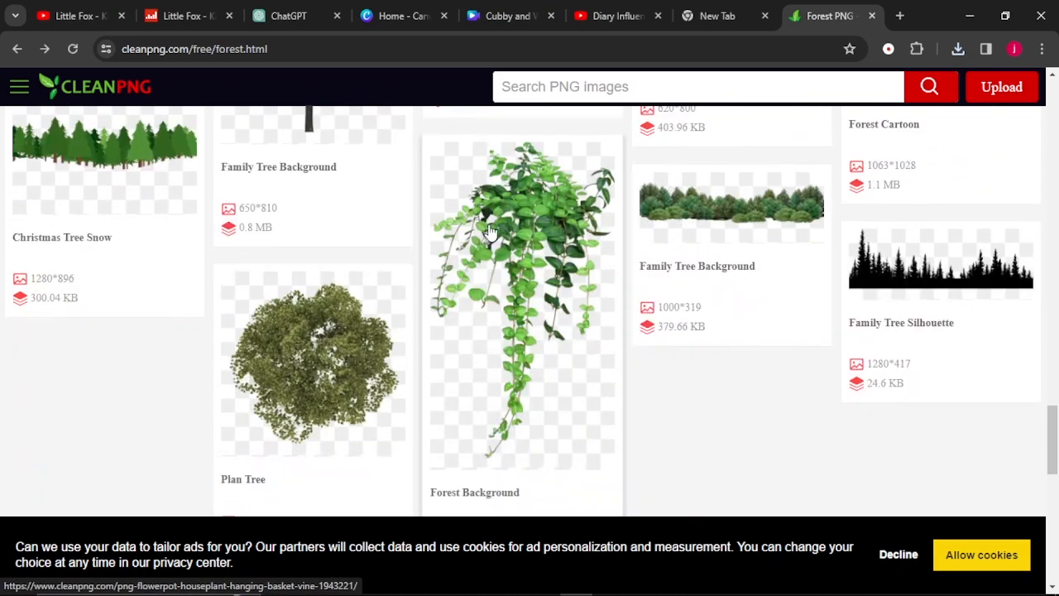
scroll(426, 178, up, 10)
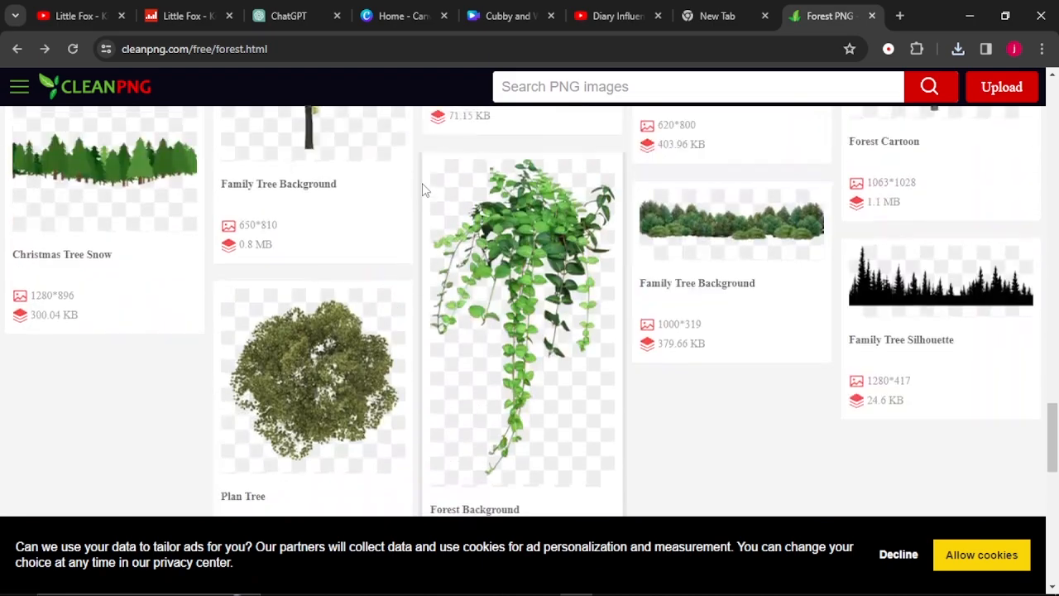
scroll(448, 184, up, 10)
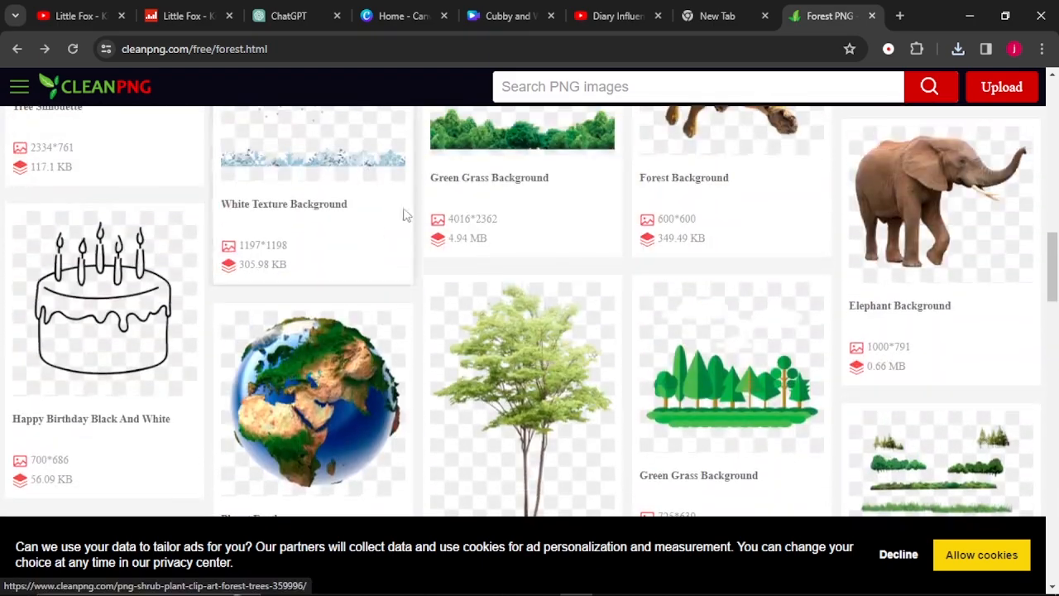
scroll(530, 256, up, 5)
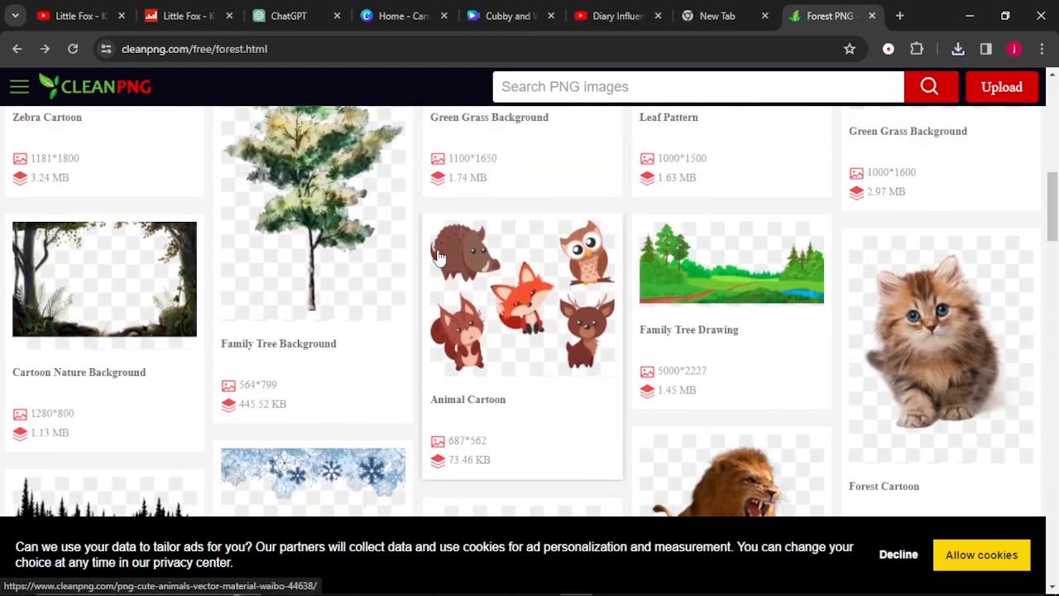
scroll(438, 258, down, 15)
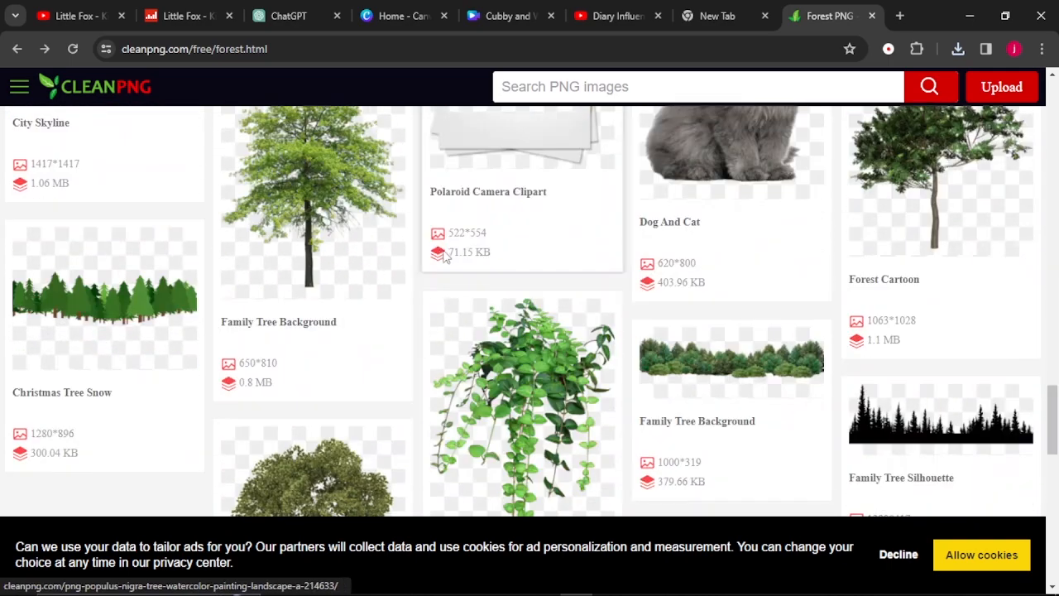
scroll(530, 217, up, 3)
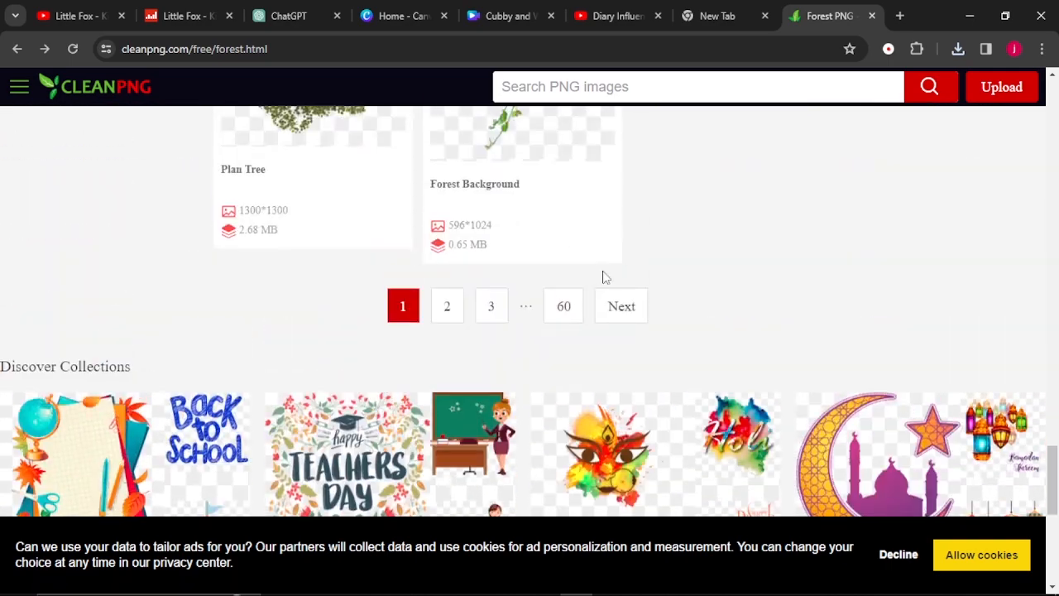
click(622, 312)
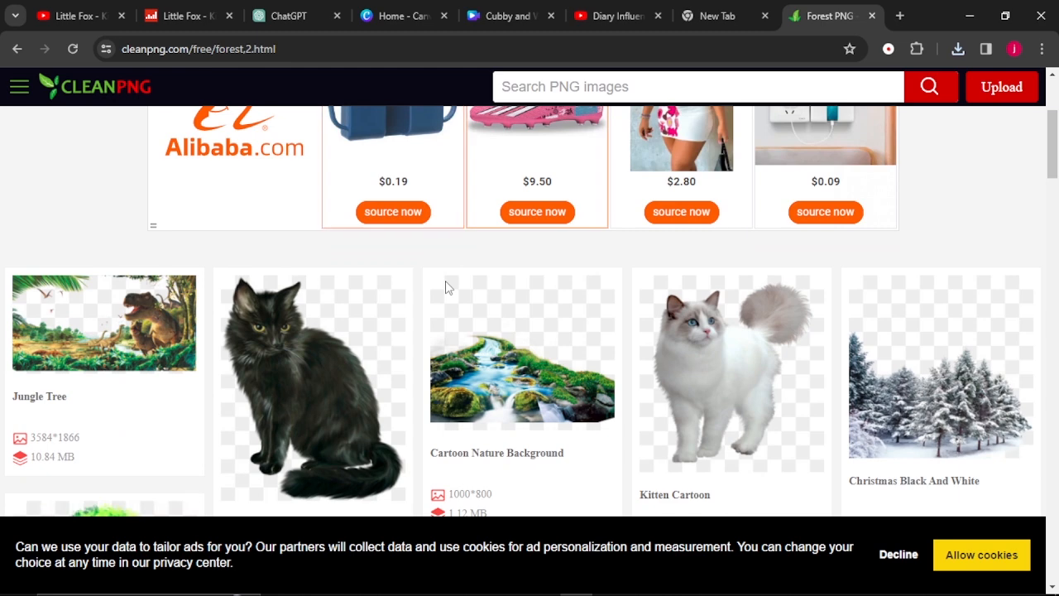
scroll(445, 288, down, 1)
scroll(445, 287, down, 4)
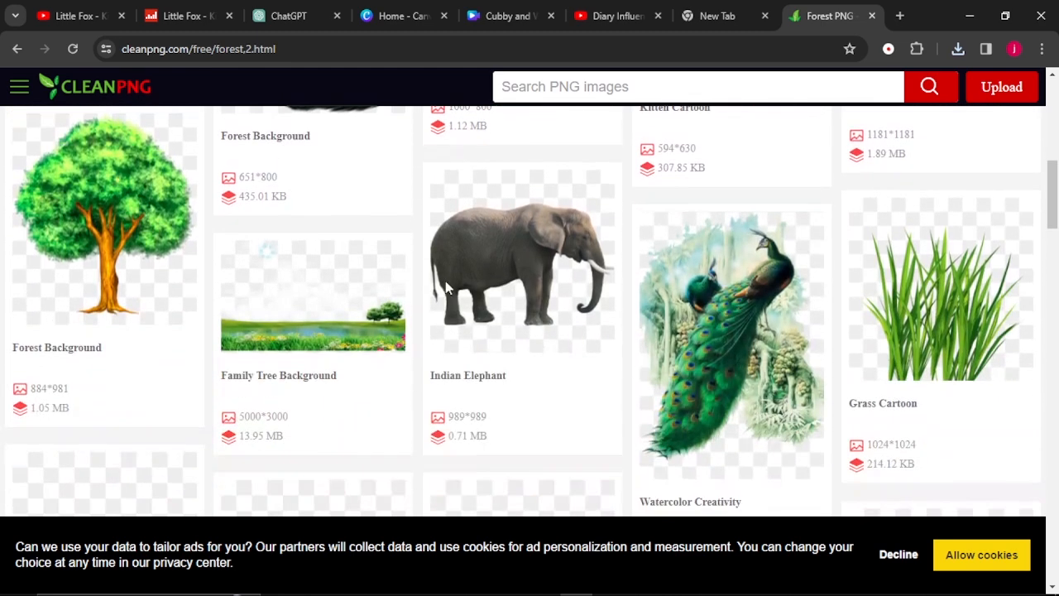
Step: Find the river water images on CleanPNG and download the 1500*1500 Family Tree Background with a log across a stream
scroll(446, 287, down, 3)
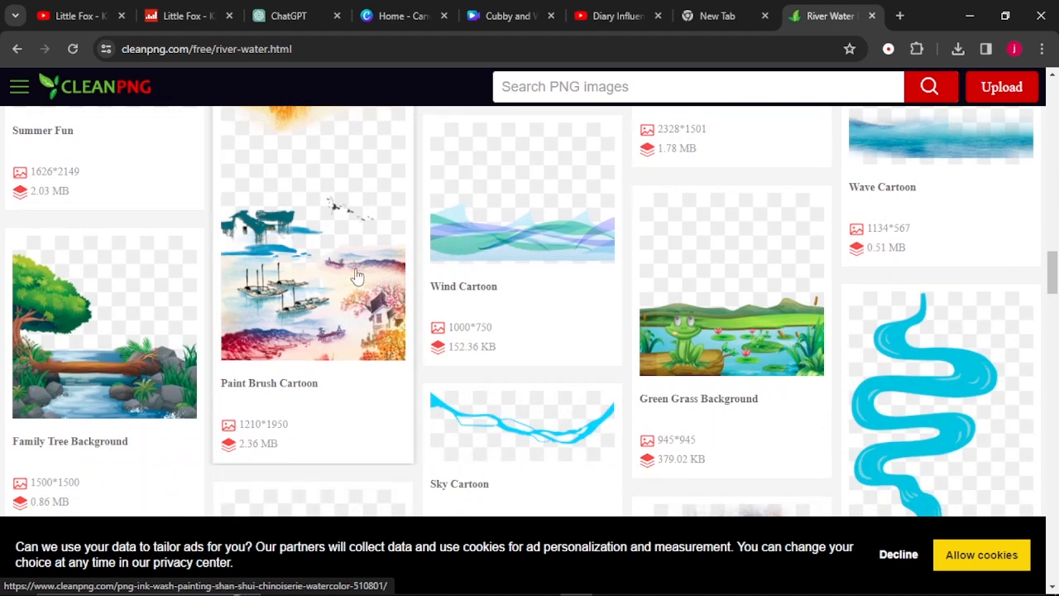
click(66, 381)
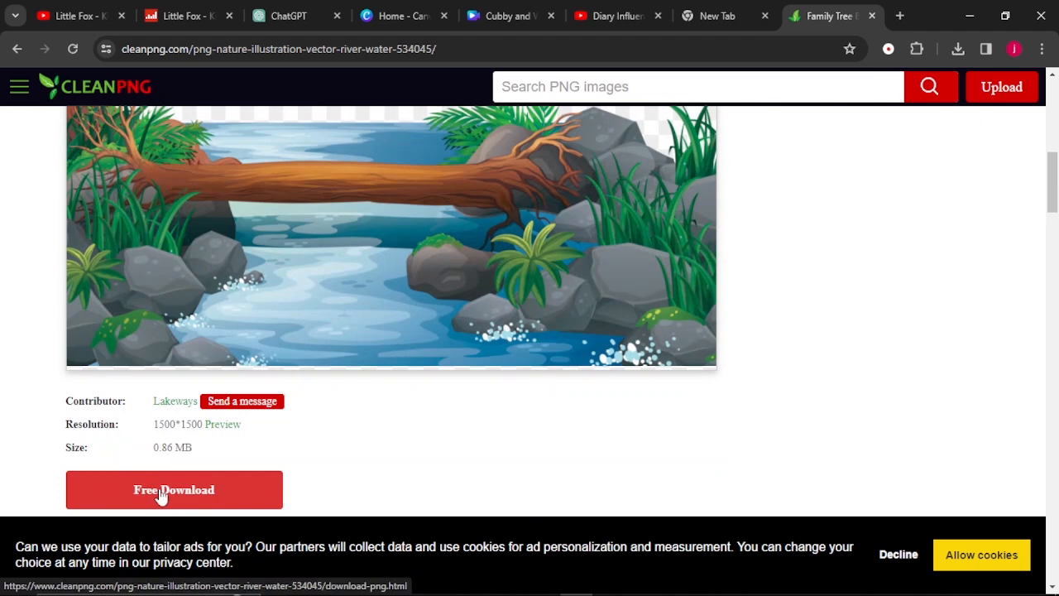
click(161, 496)
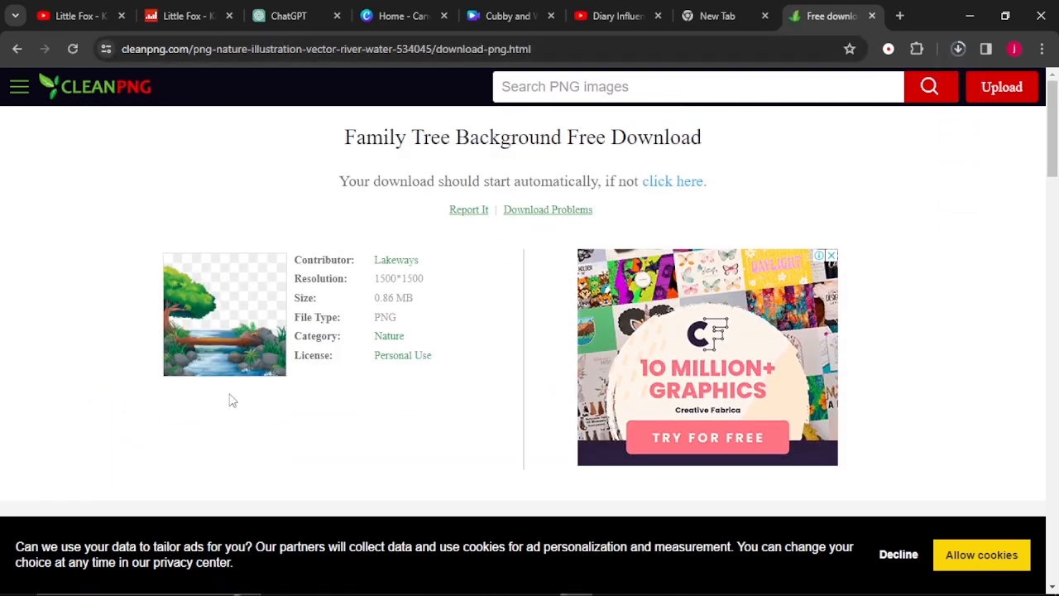
Step: Check the two characters in the ChatGPT story and search CleanPNG for mouse images
click(292, 21)
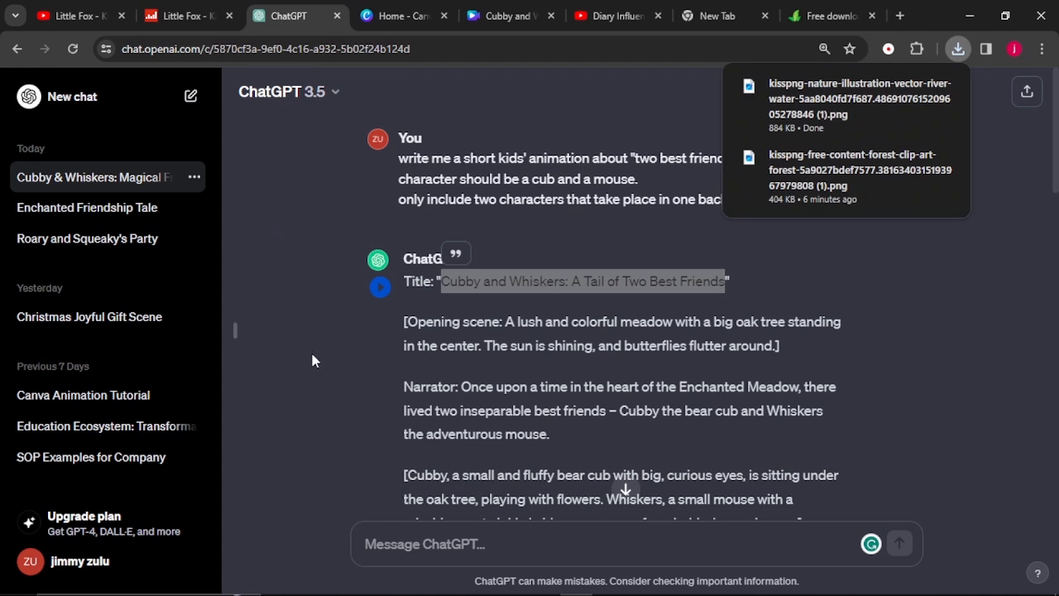
click(458, 287)
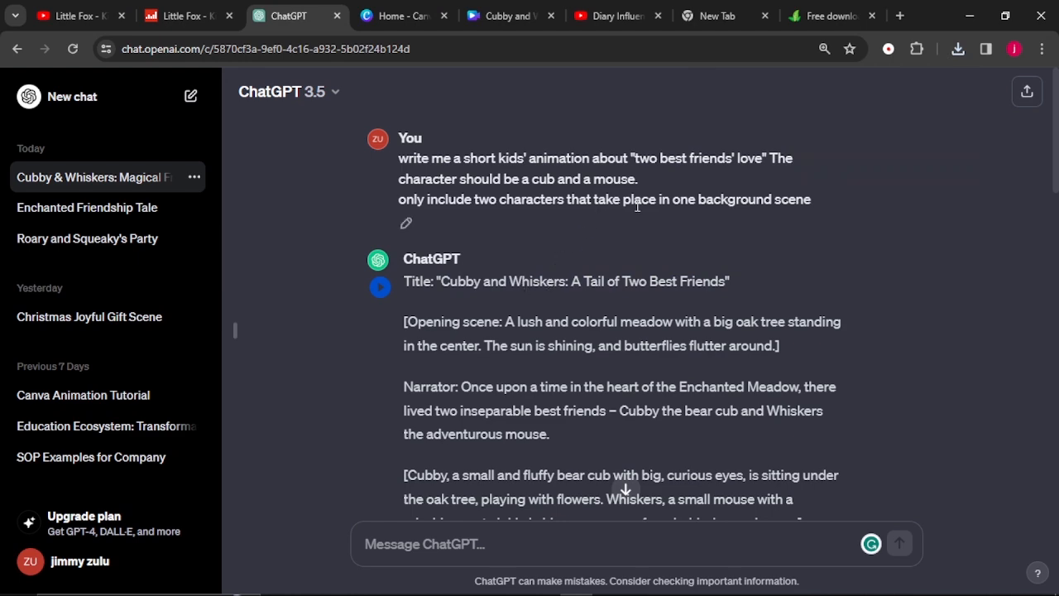
click(823, 16)
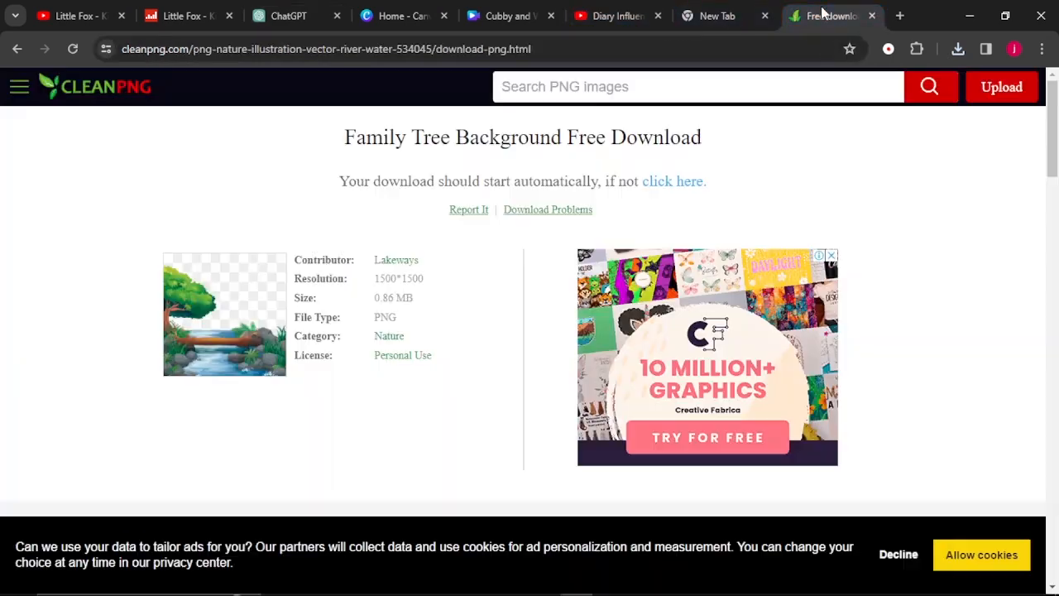
click(642, 86)
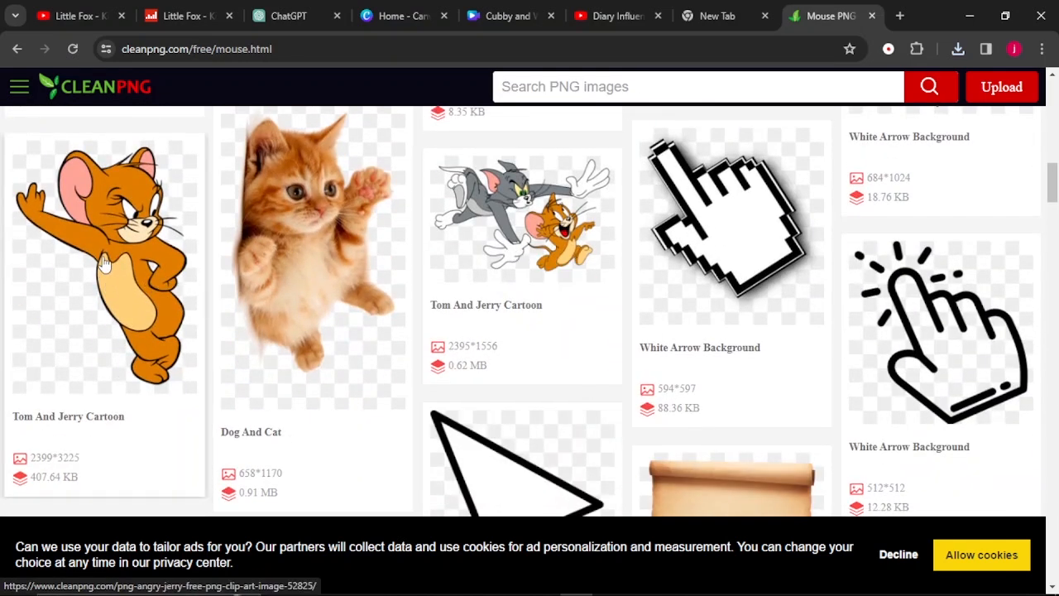
Step: Browse the mouse images and view the page of the 515*584 gray mouse in an orange polka-dot shirt
scroll(508, 280, down, 1)
scroll(508, 280, down, 8)
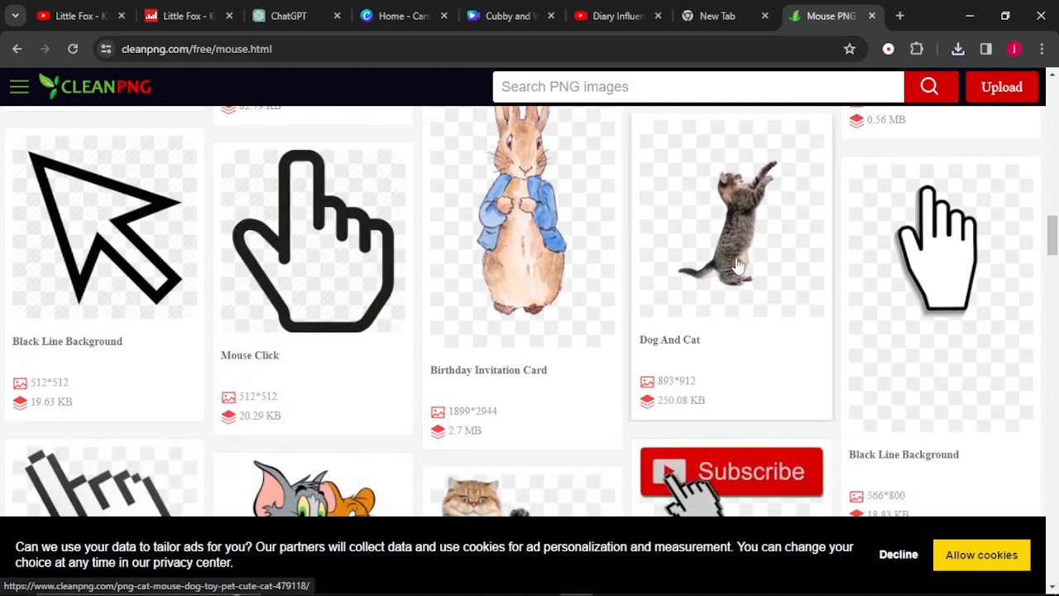
scroll(739, 265, down, 5)
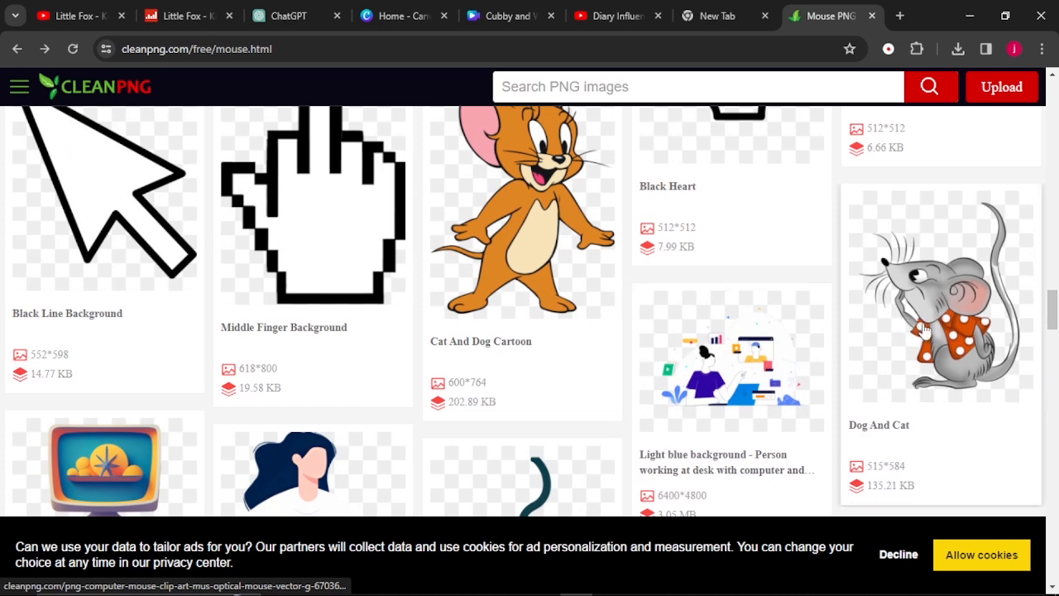
click(956, 319)
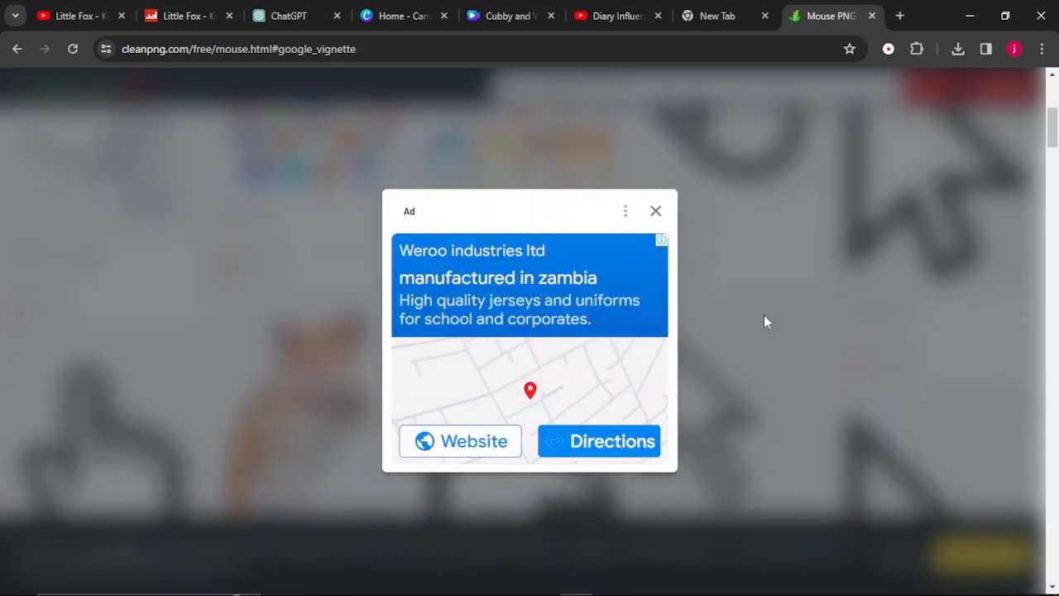
click(656, 212)
scroll(533, 291, down, 5)
scroll(533, 291, down, 3)
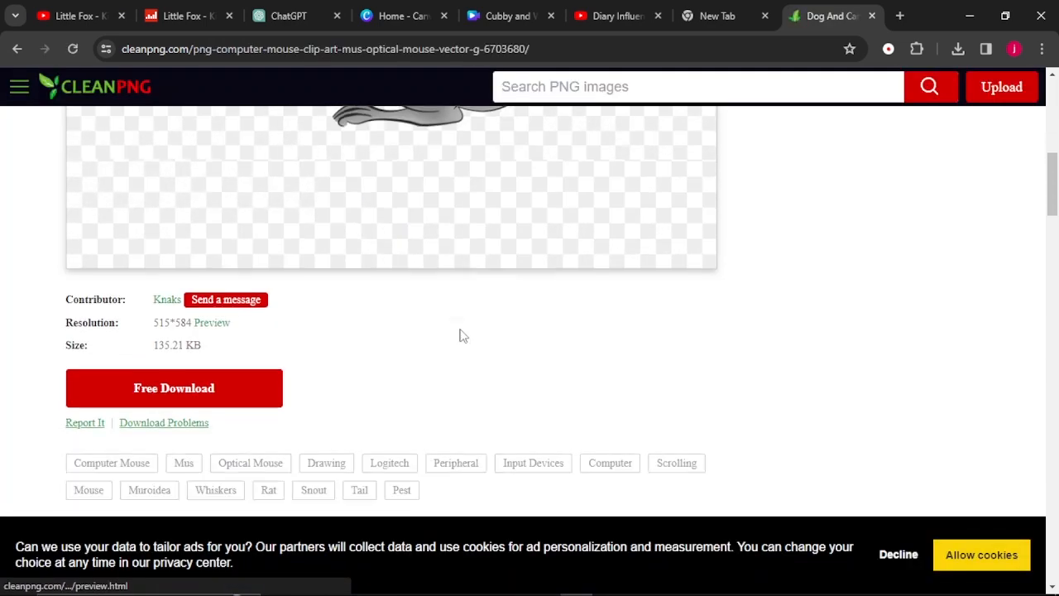
click(18, 49)
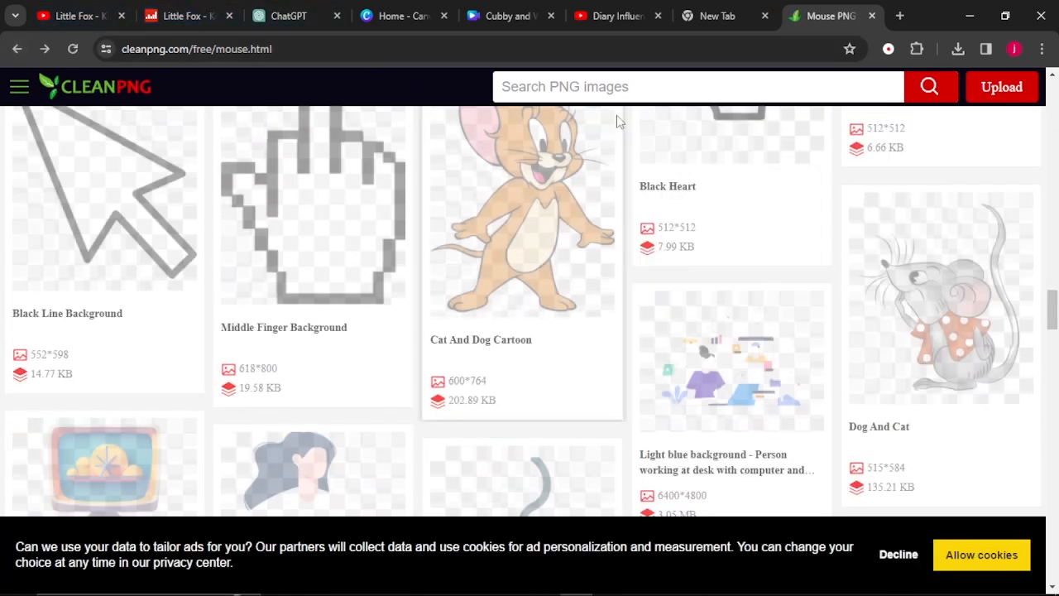
Step: Search CleanPNG for "lion" and open the smiling orange Lion Cartoon with a brown mane
click(623, 86)
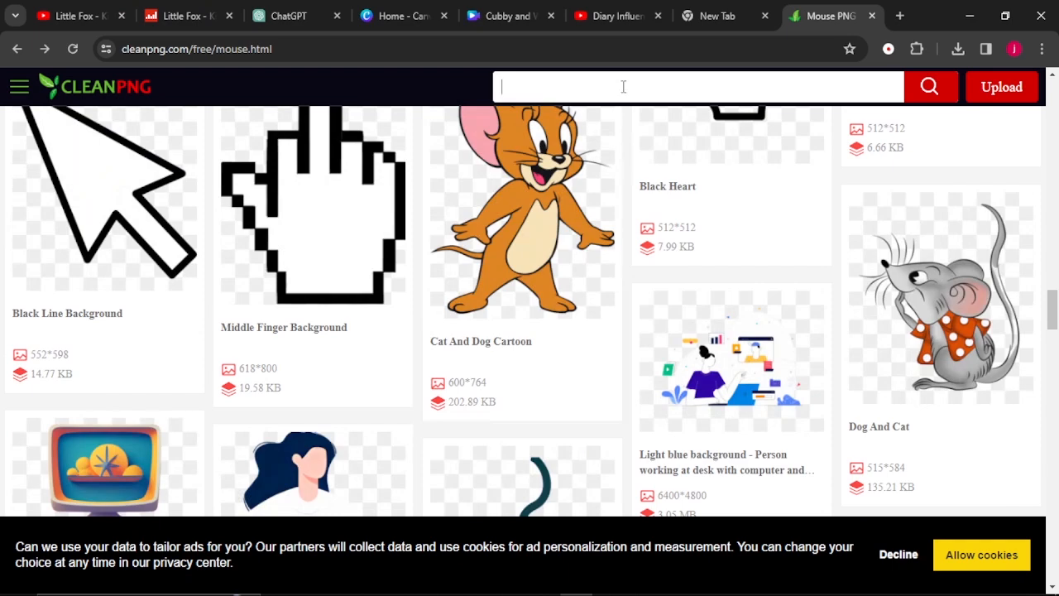
text(lion)
scroll(558, 179, down, 10)
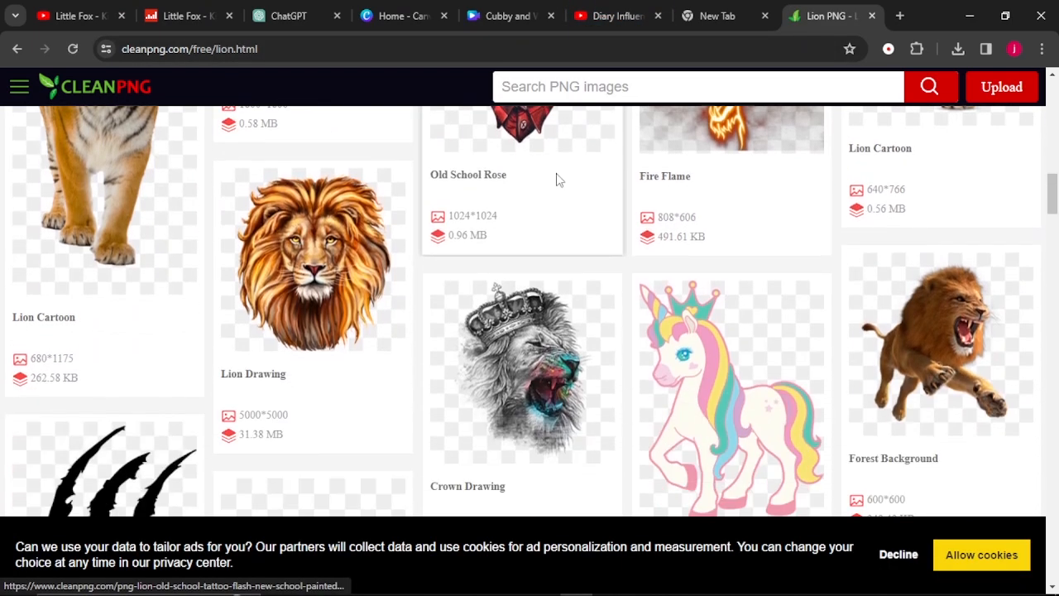
scroll(534, 211, down, 5)
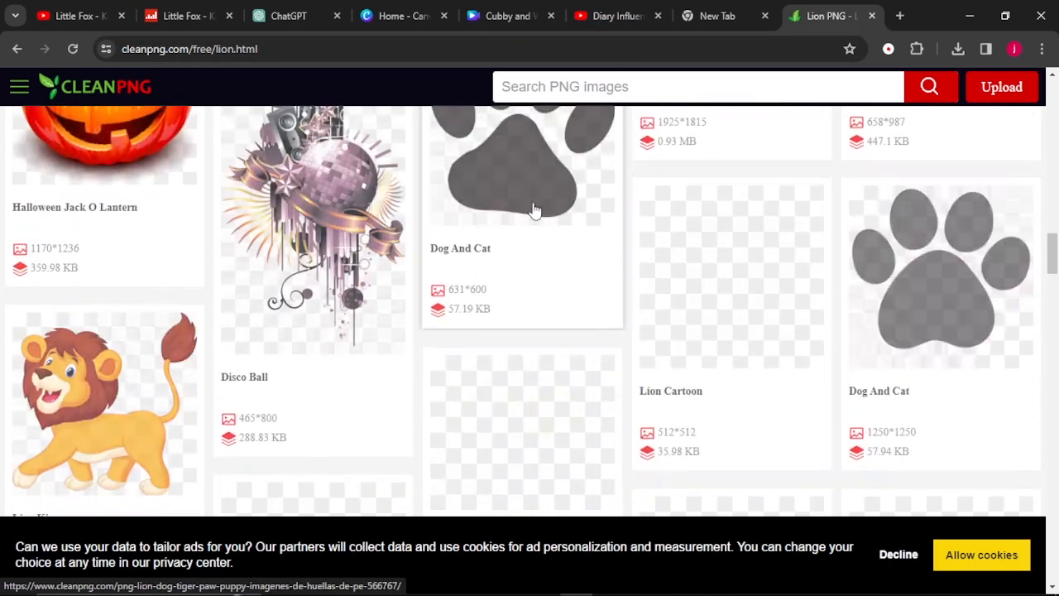
scroll(535, 211, down, 5)
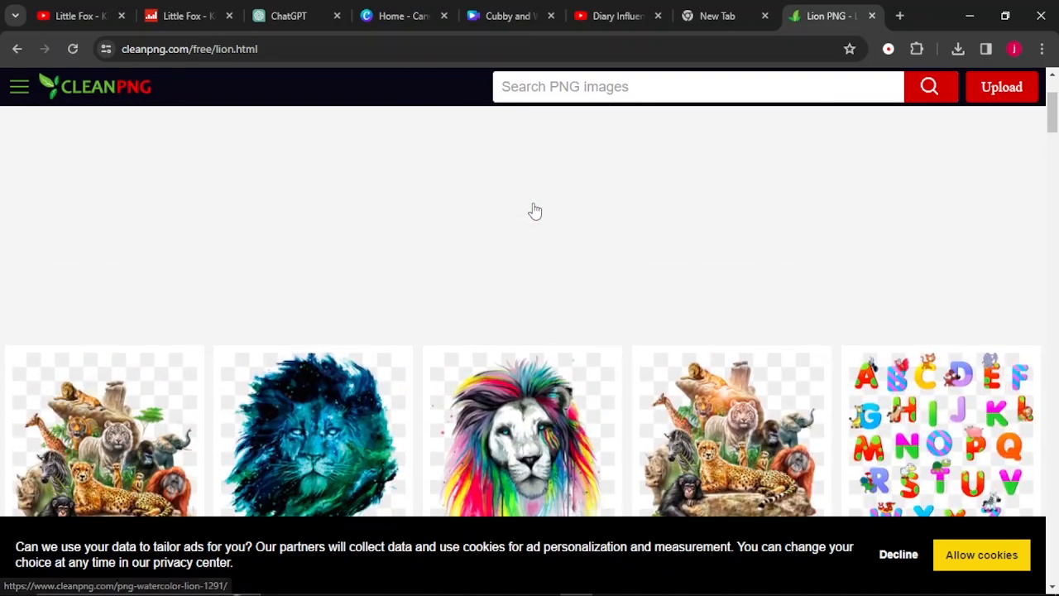
scroll(534, 211, down, 5)
scroll(535, 211, down, 5)
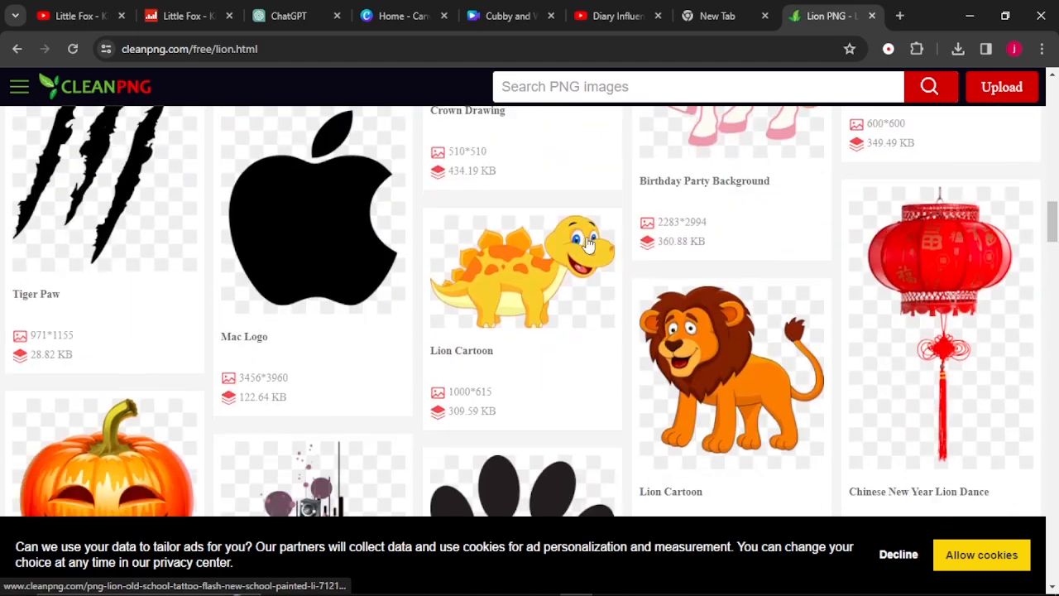
click(753, 336)
Step: Inspect the 1925*1815 Lion Cartoon preview and download the image
scroll(403, 355, down, 9)
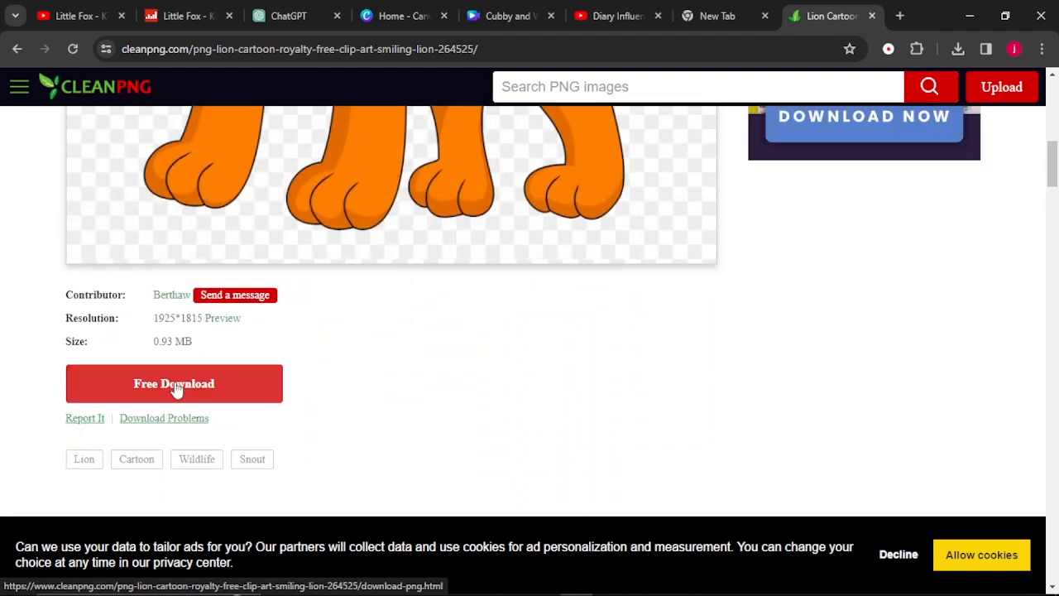
scroll(175, 389, up, 7)
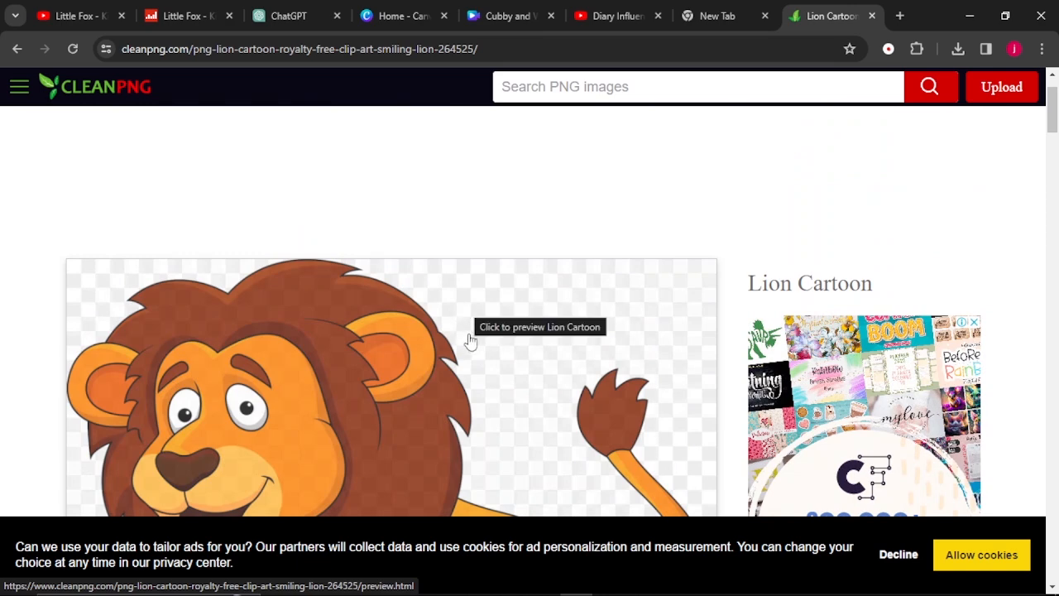
scroll(470, 340, down, 4)
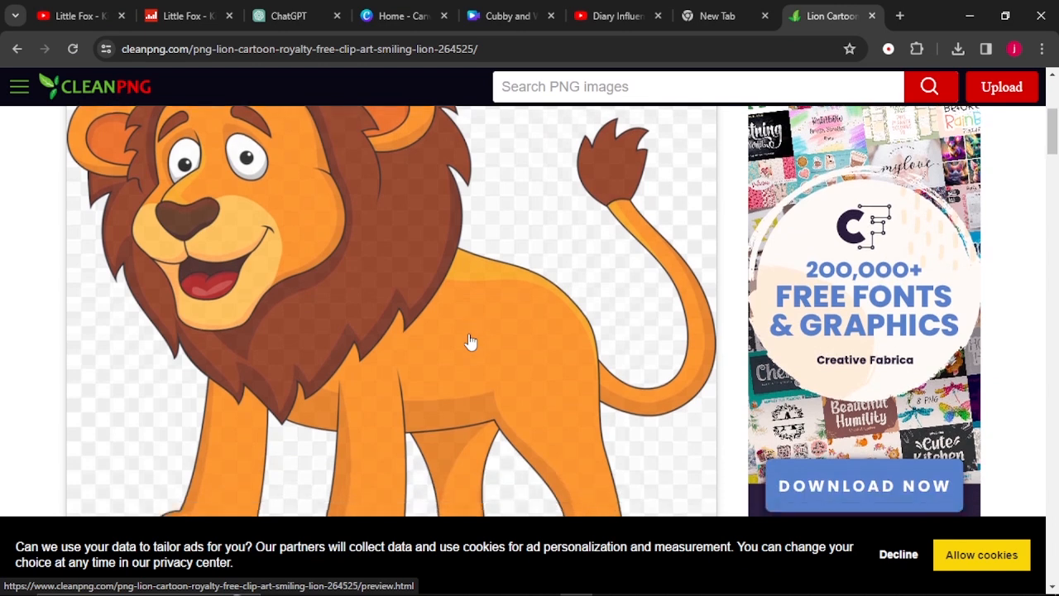
scroll(469, 341, down, 3)
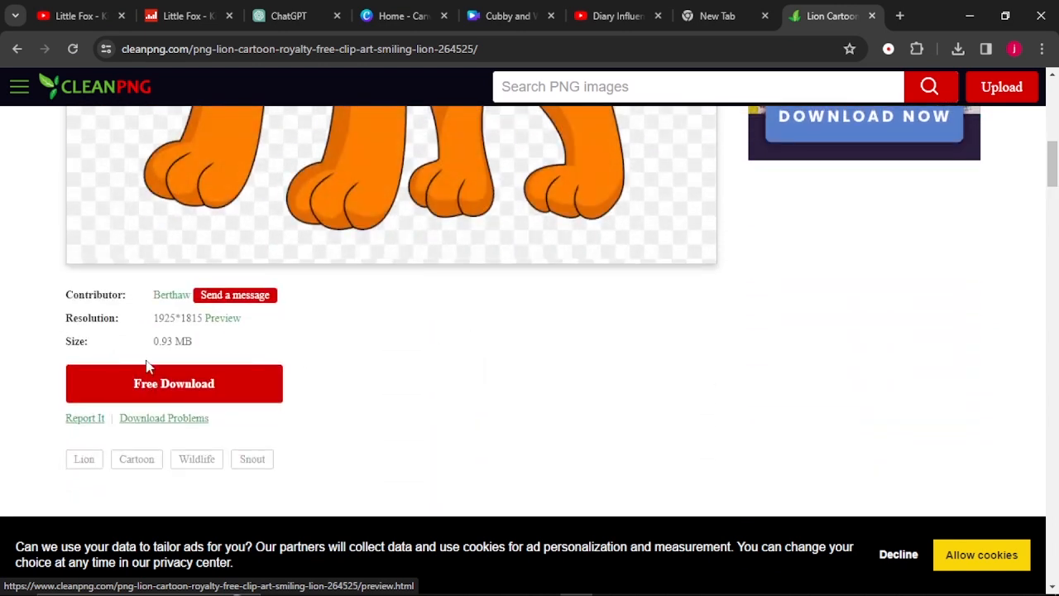
click(171, 392)
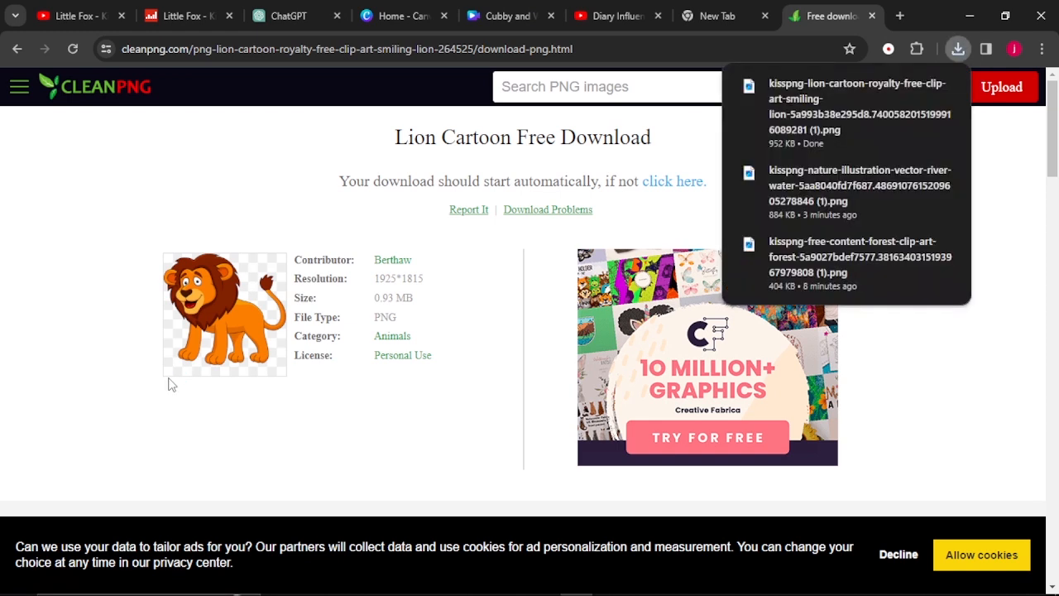
click(134, 362)
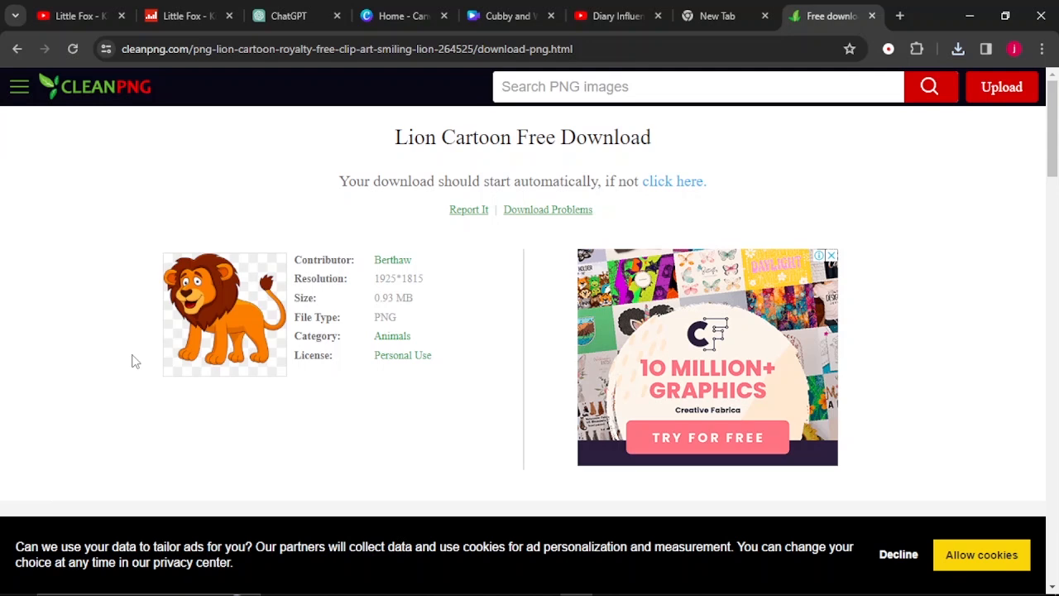
Step: In the Canva video, add the uploaded tree and river image to the blank page and make it fill the whole page
click(509, 16)
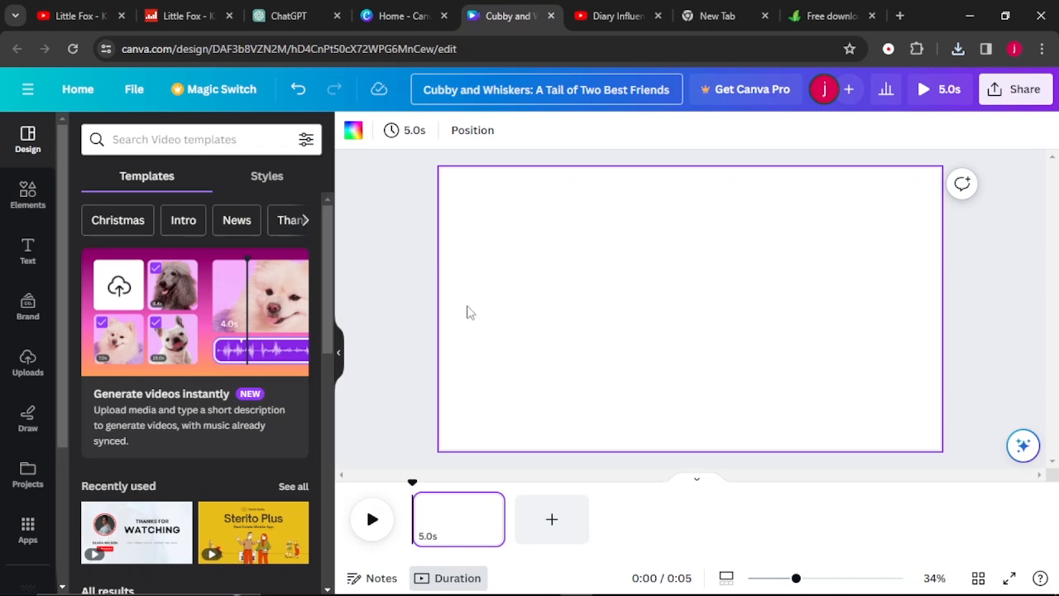
click(27, 364)
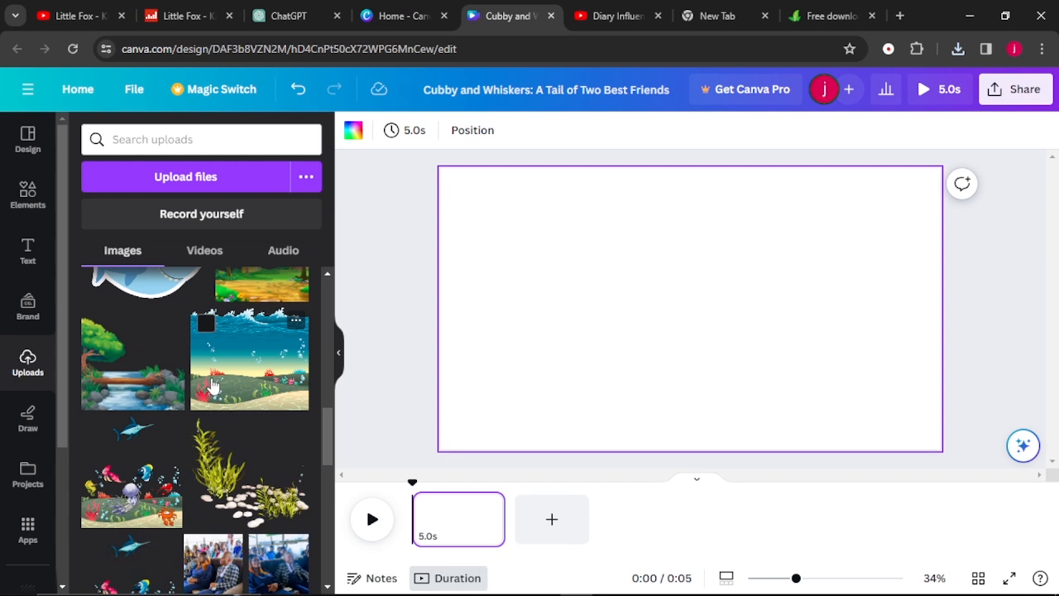
click(137, 368)
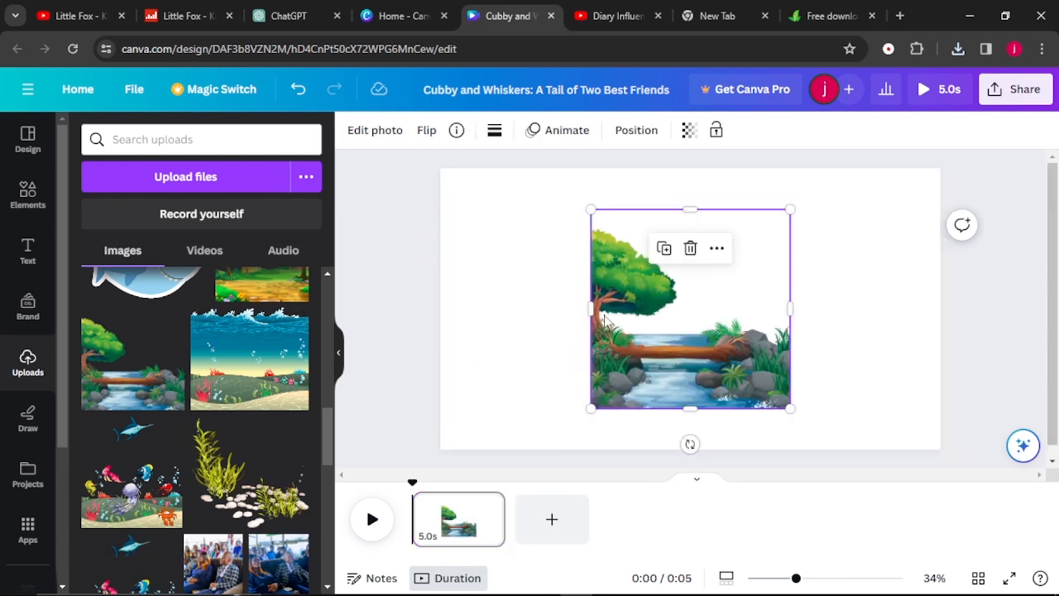
drag(651, 318, 501, 307)
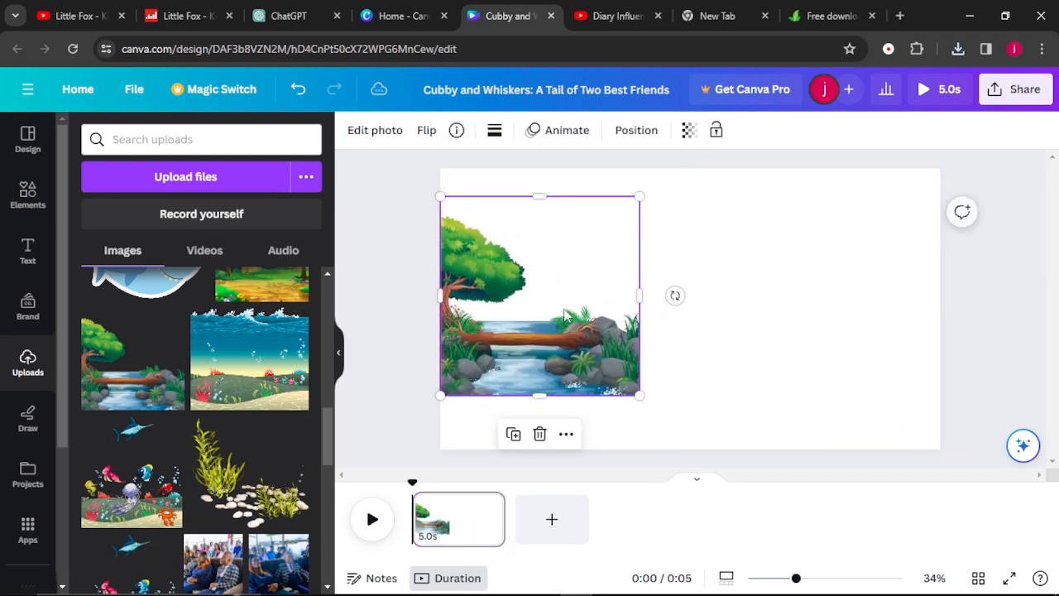
drag(639, 296, 660, 295)
drag(597, 286, 590, 285)
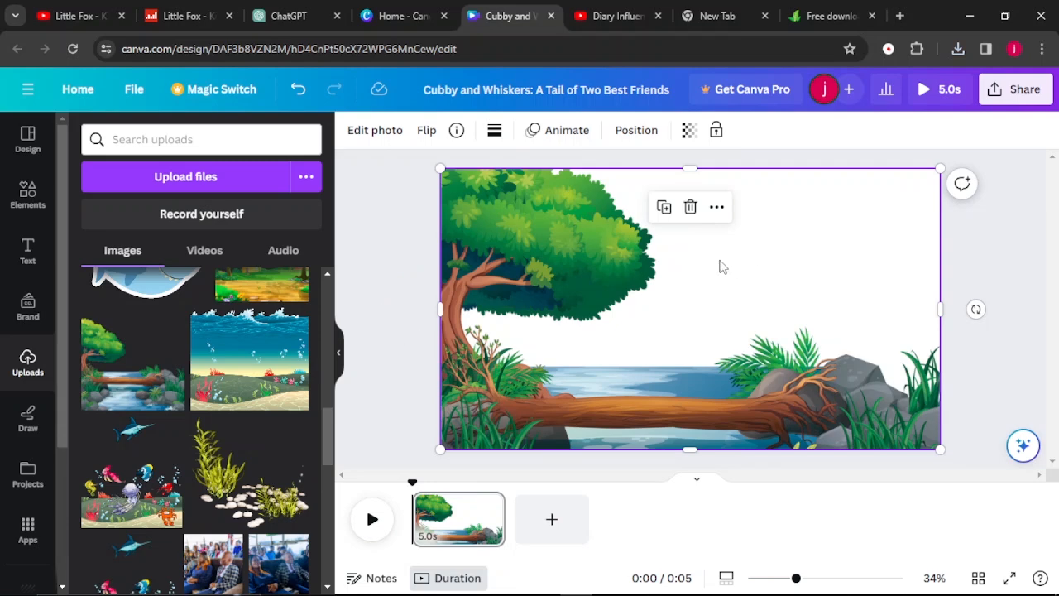
click(1005, 275)
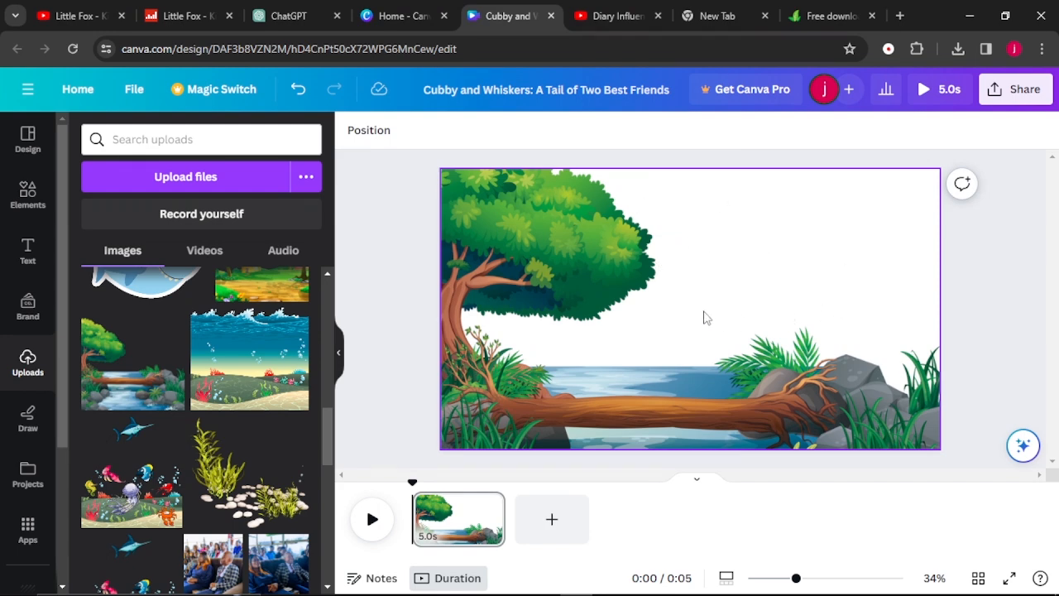
Step: Search CleanPNG for butterfly images, look through the results, and return to the Canva design
click(816, 23)
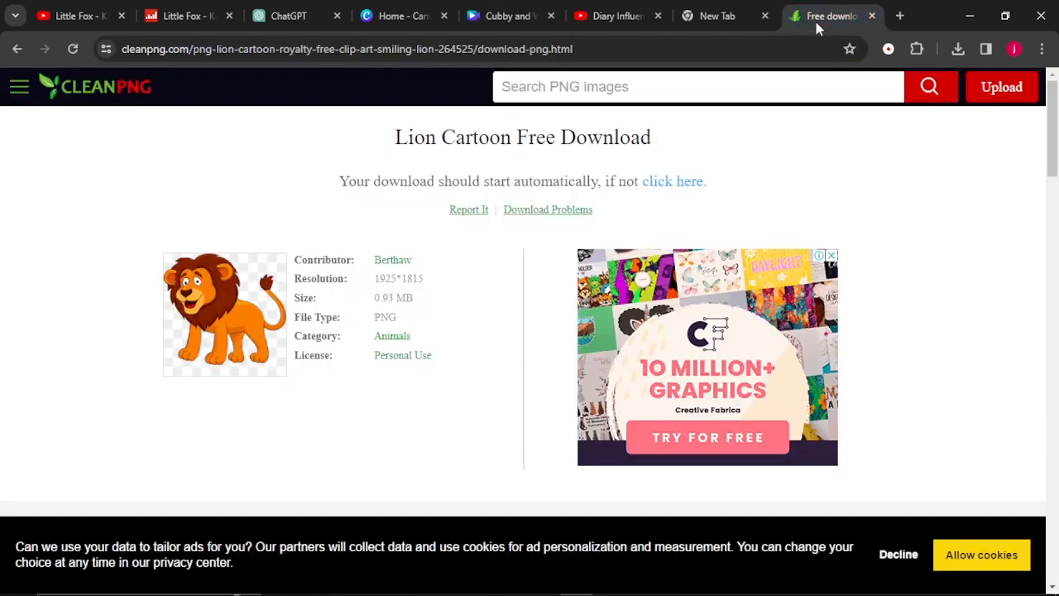
click(659, 93)
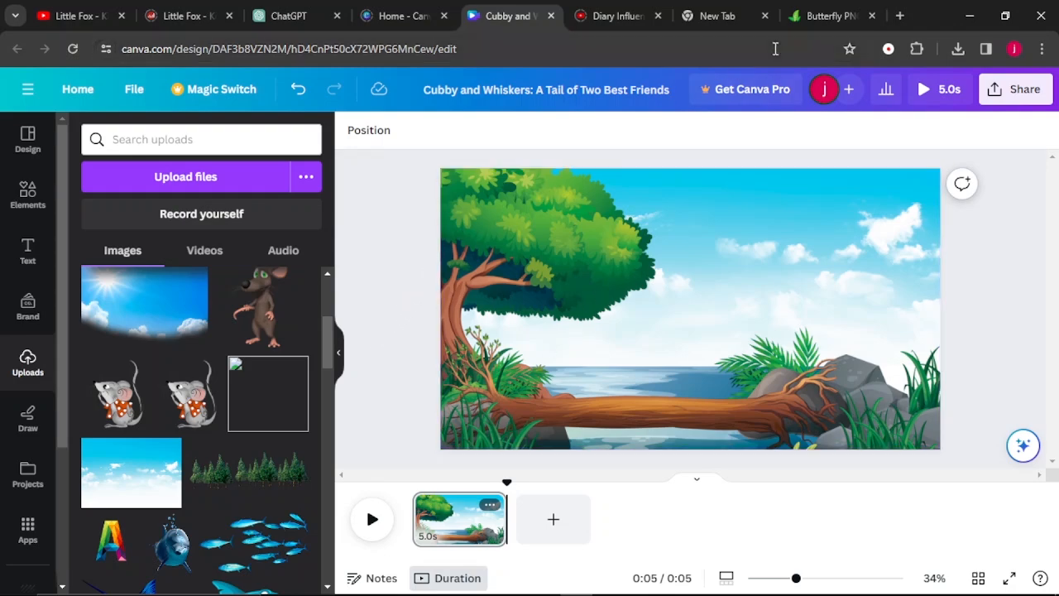
click(801, 23)
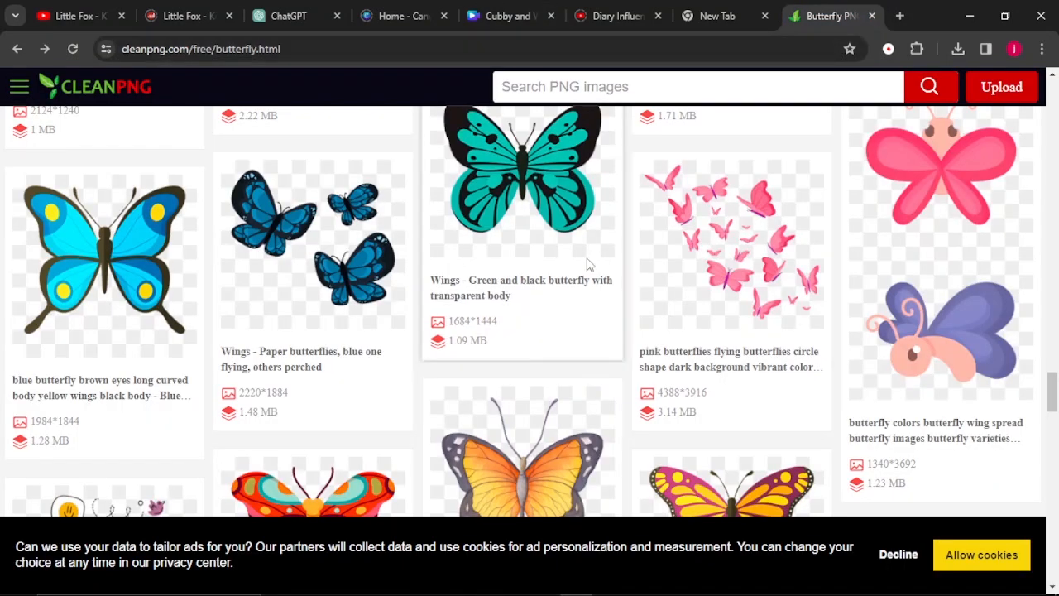
scroll(489, 246, down, 4)
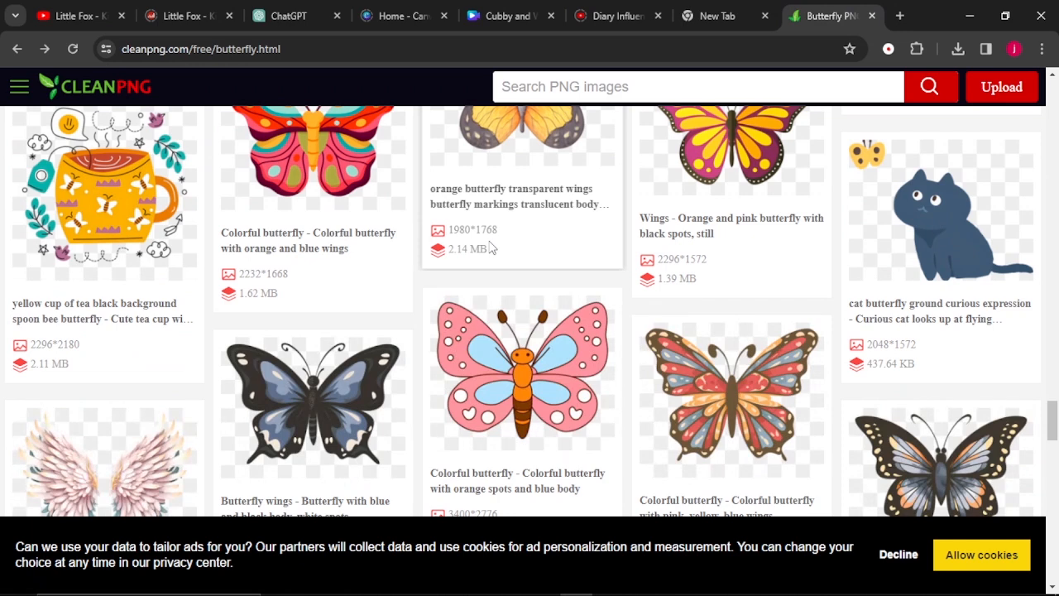
scroll(489, 246, up, 3)
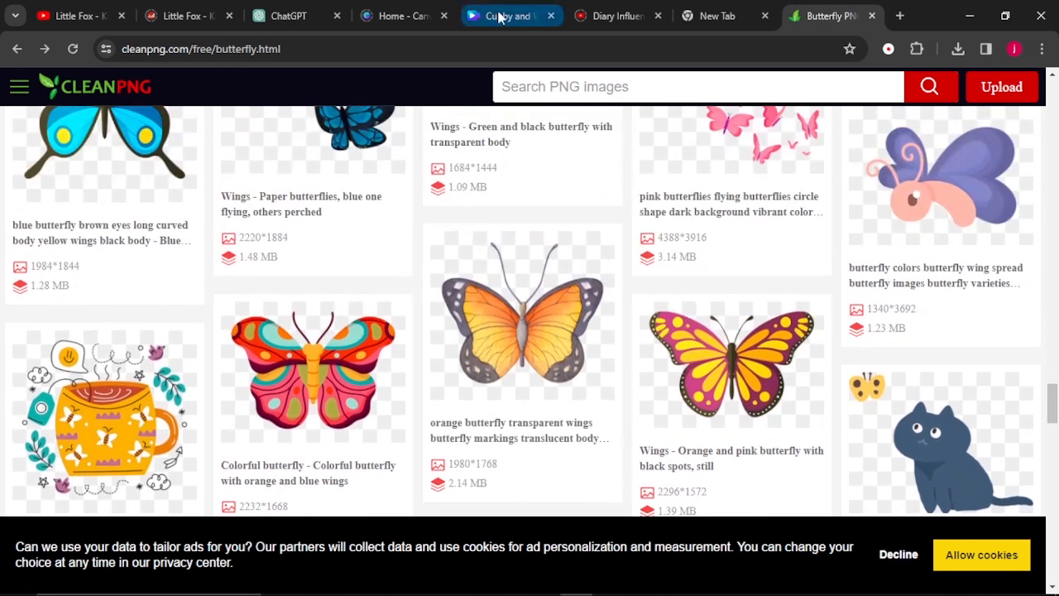
click(497, 18)
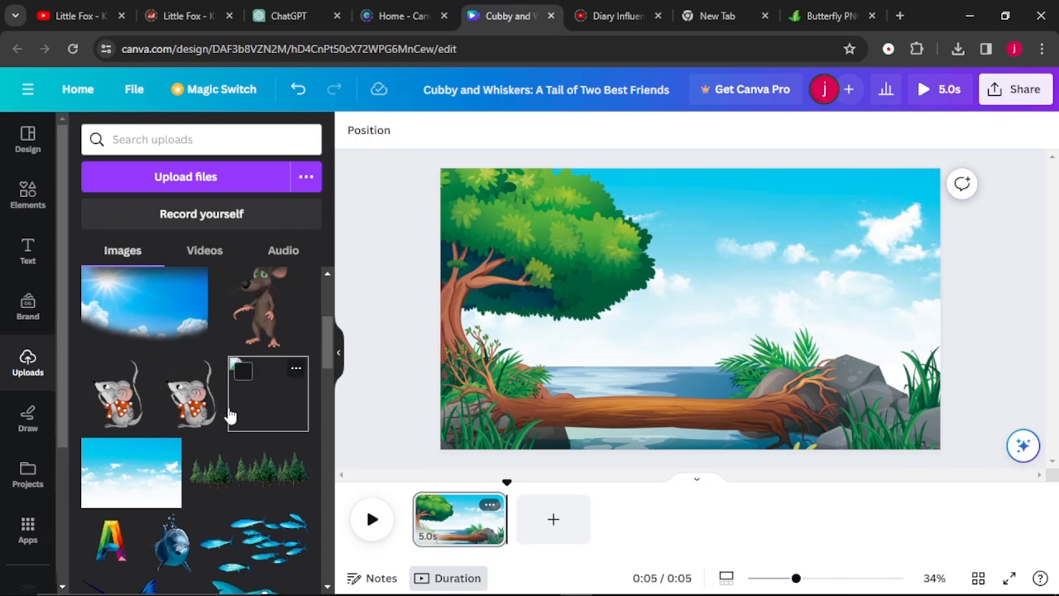
Step: Add the uploaded orange butterfly swarm image, shrink it, and place it partly off the page's left edge beside the tree
scroll(228, 409, up, 3)
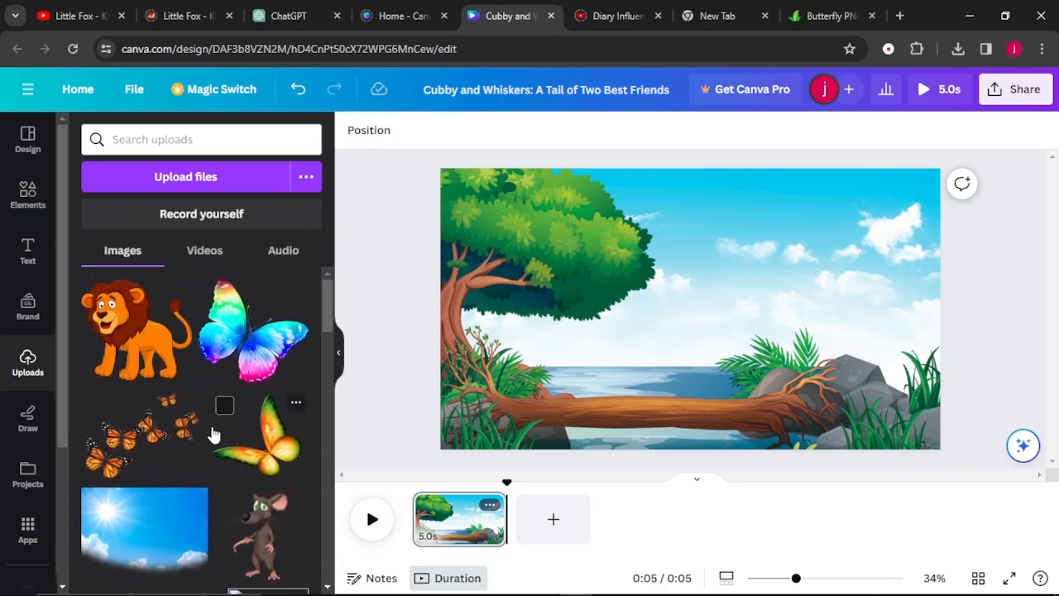
click(157, 437)
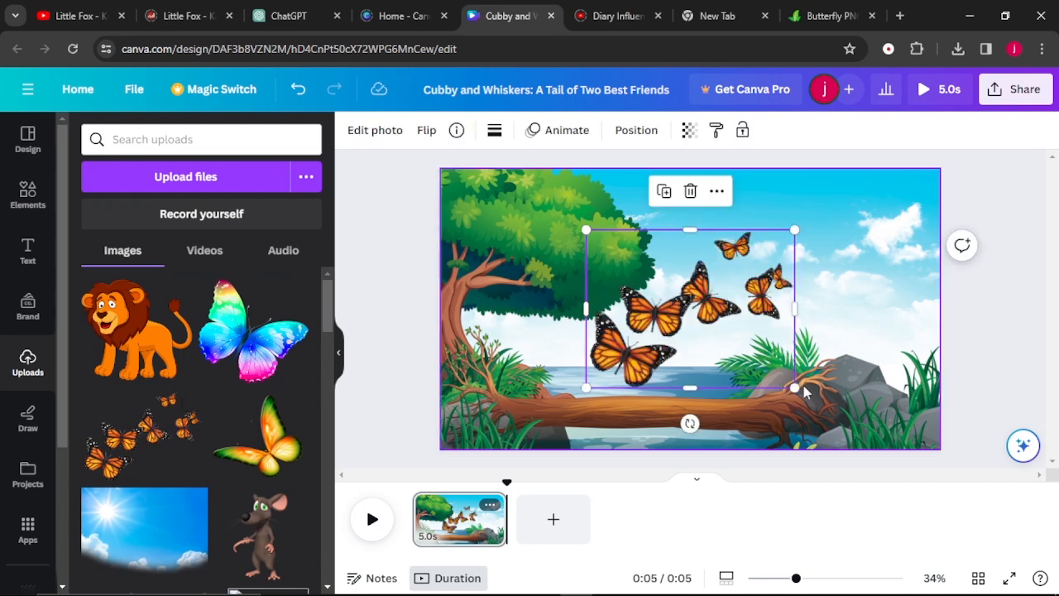
drag(794, 388, 692, 304)
drag(627, 275, 434, 264)
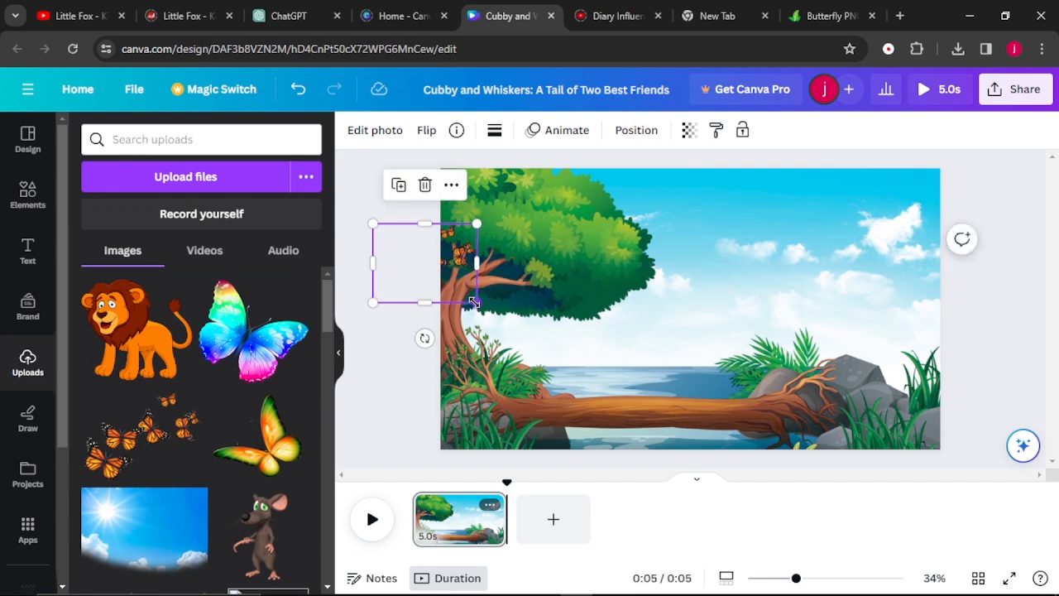
drag(474, 302, 468, 296)
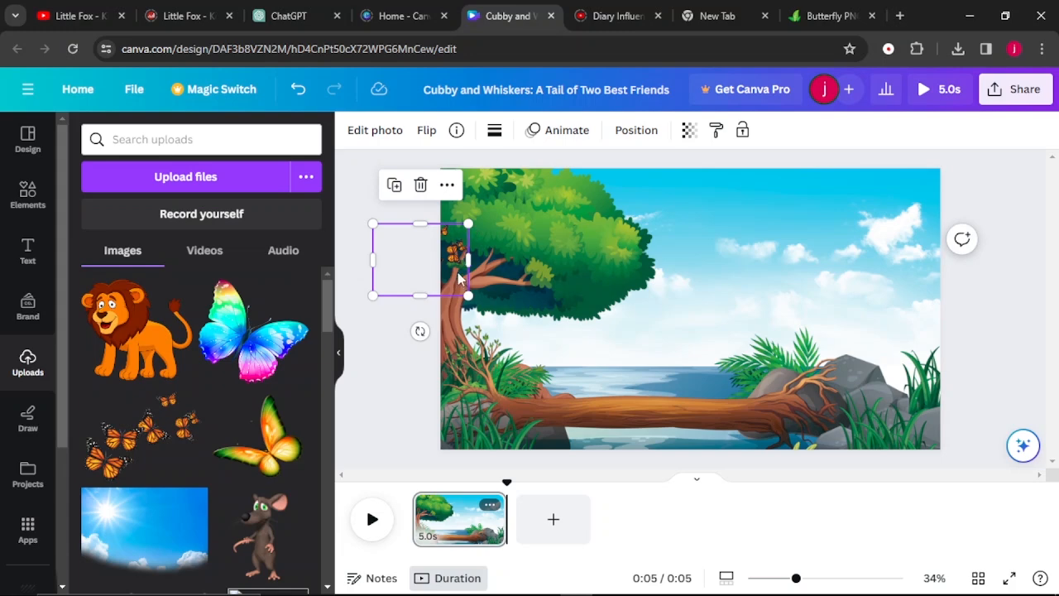
Step: Create a custom animation moving the orange butterflies along a wavy path to the page's right edge, with Smooth movement and increased speed
click(566, 133)
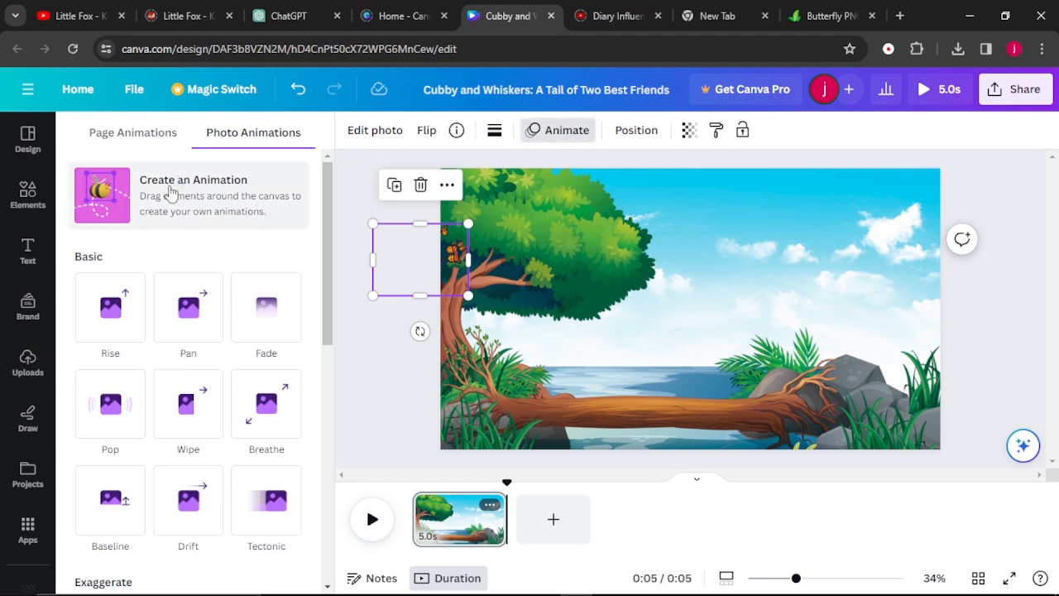
click(212, 205)
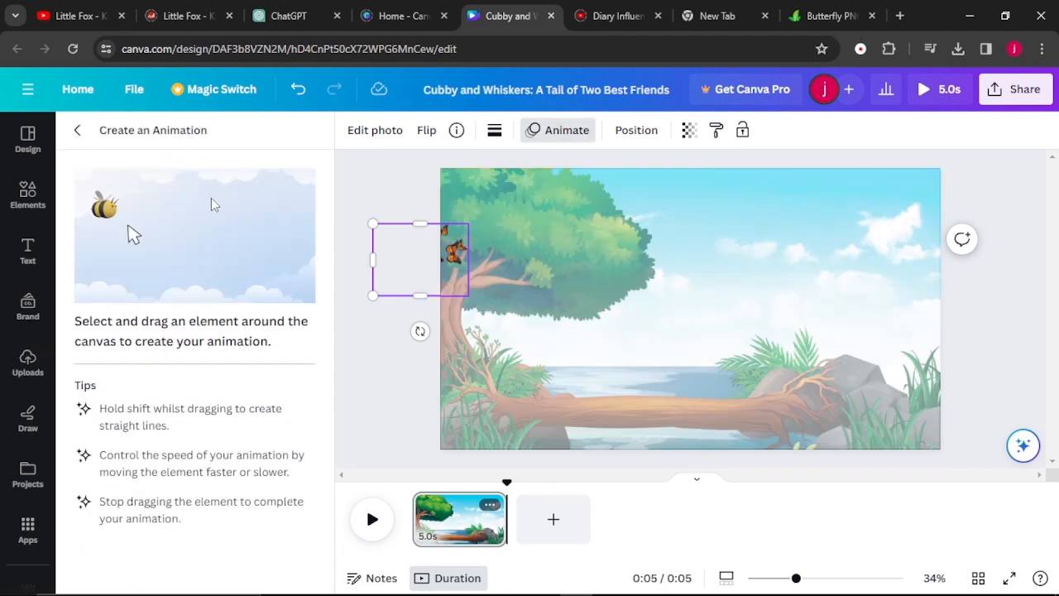
mouse_move(447, 259)
mouse_down()
mouse_move(643, 246)
mouse_move(693, 260)
mouse_move(764, 249)
mouse_move(846, 266)
mouse_move(870, 251)
mouse_move(967, 262)
mouse_move(1015, 247)
mouse_up()
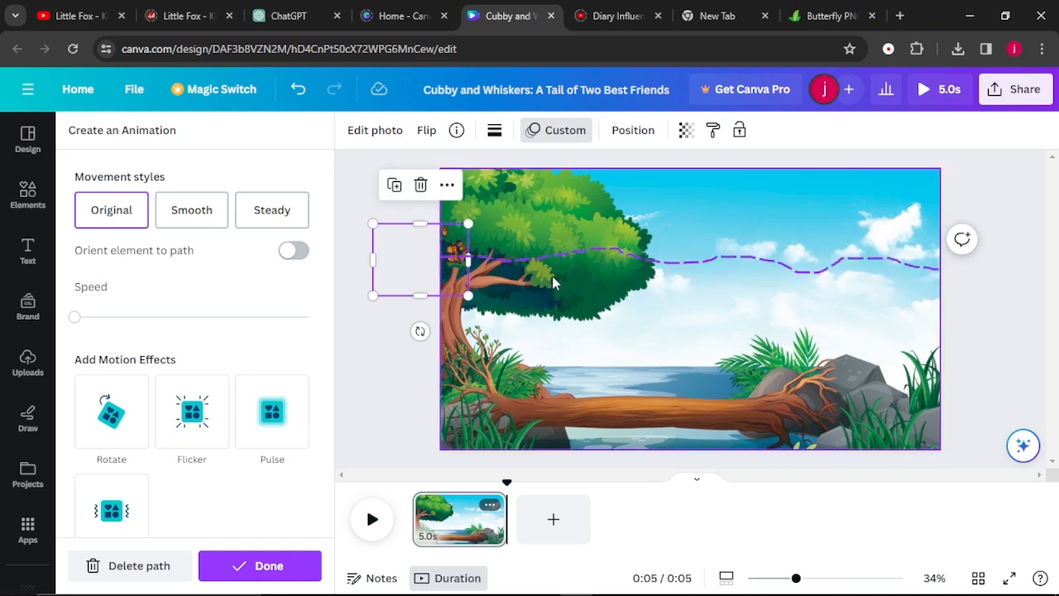
click(186, 221)
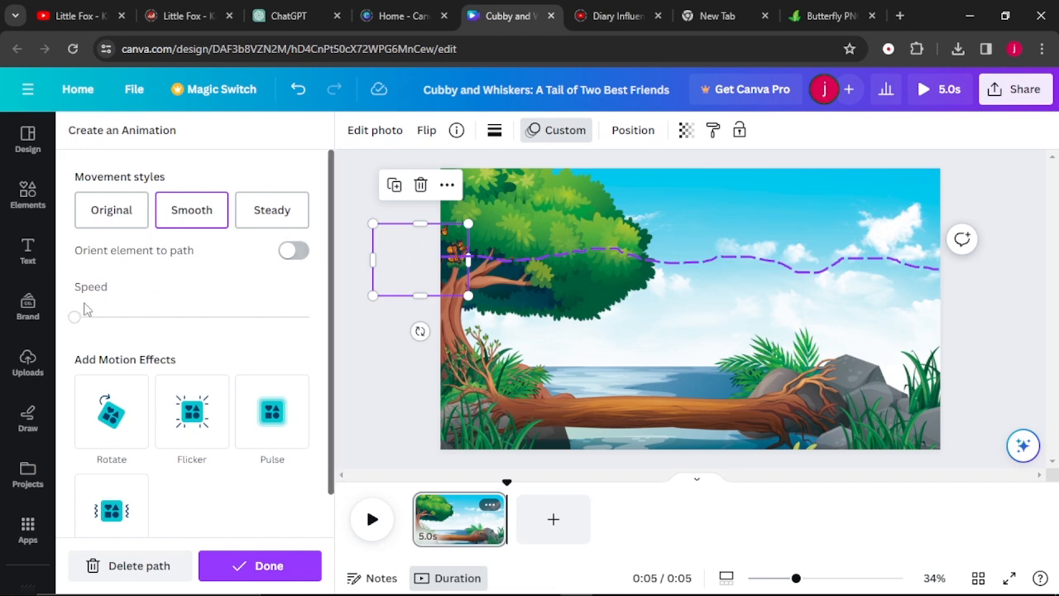
drag(76, 322, 139, 323)
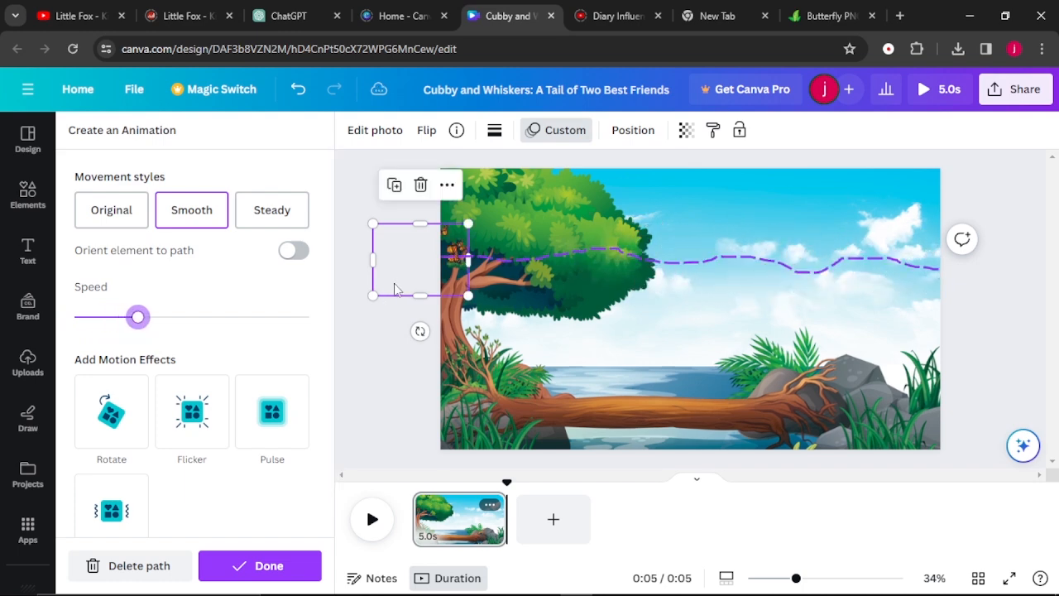
click(387, 332)
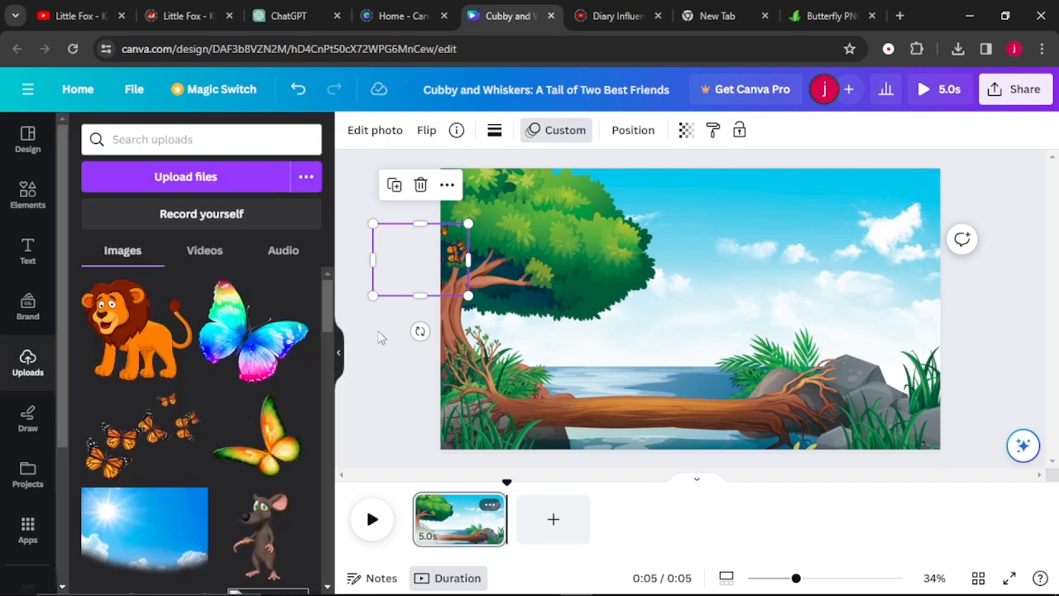
Step: Add the rainbow butterfly image, rotate it slightly, and place it small at the page's upper-right corner
click(220, 347)
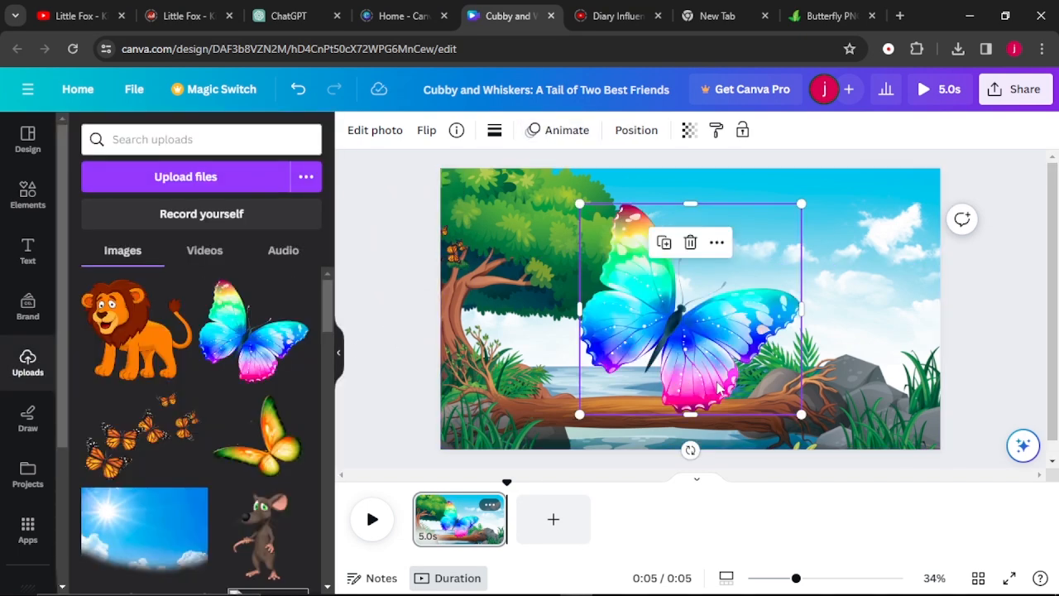
drag(690, 450, 715, 449)
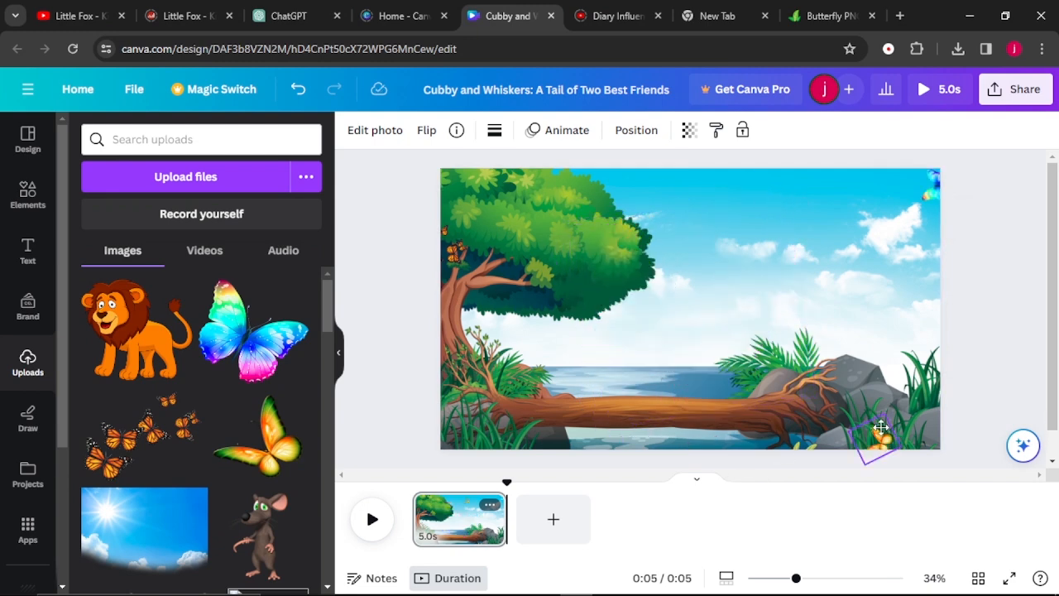
Step: Create a custom animation path for the yellow butterfly from the lower-right grass over the log to the page's left edge
click(881, 427)
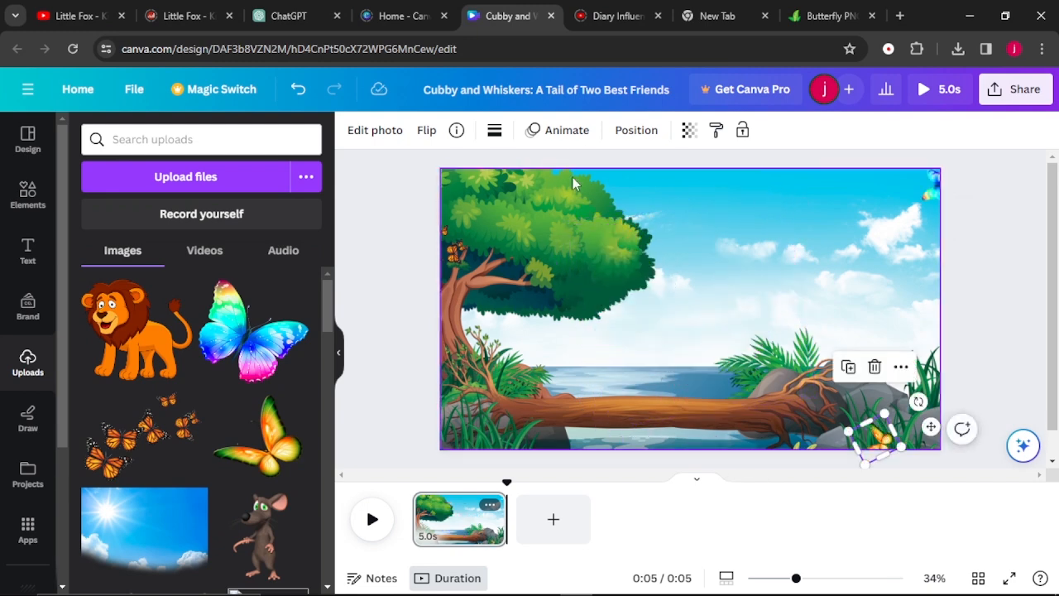
click(566, 131)
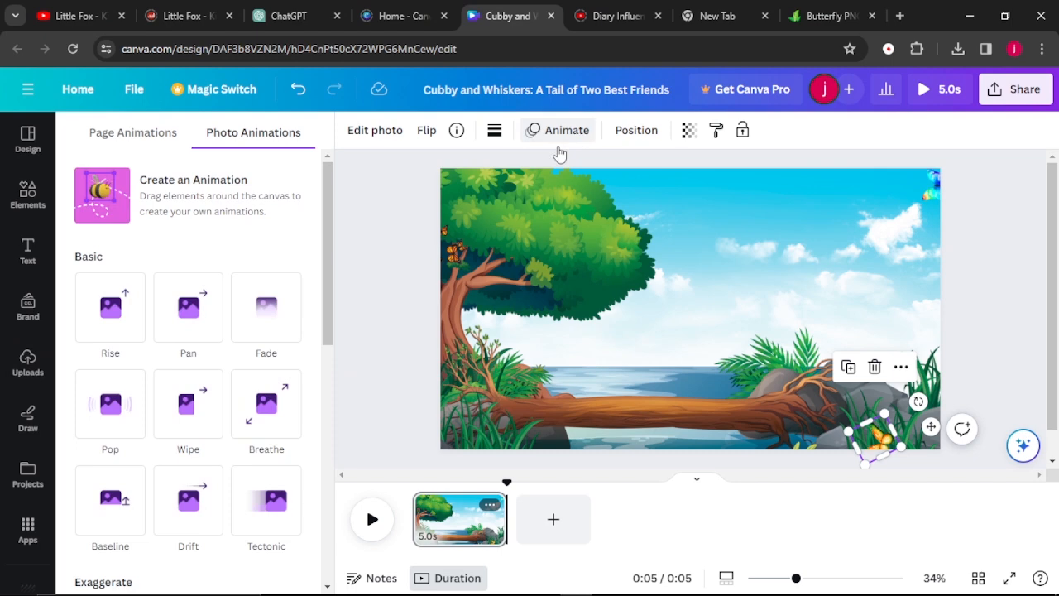
click(213, 194)
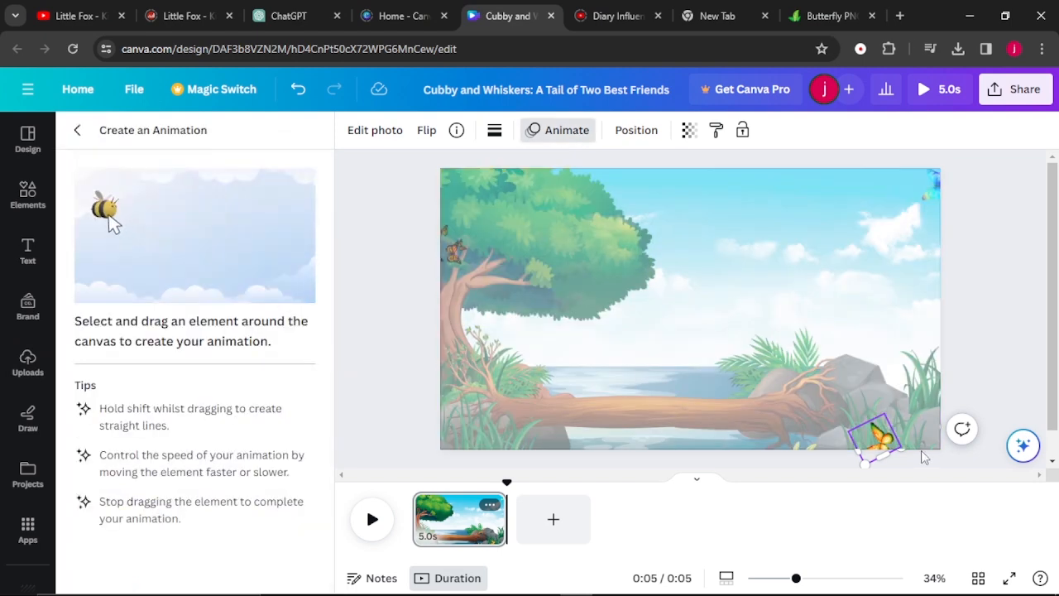
mouse_move(888, 450)
mouse_down()
mouse_move(844, 387)
mouse_move(820, 377)
mouse_move(772, 377)
mouse_move(658, 407)
mouse_move(593, 404)
mouse_move(548, 363)
mouse_move(498, 370)
mouse_move(448, 432)
mouse_move(409, 443)
mouse_up()
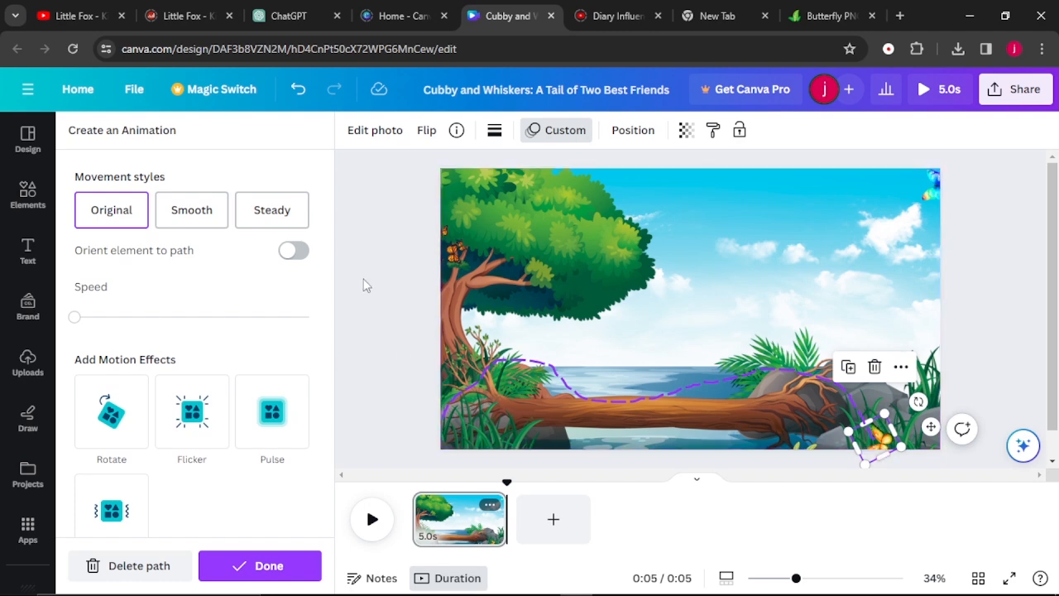
Step: Set the yellow butterfly's movement style to Steady, add the Wiggle motion effect, and play the page to preview it
click(259, 217)
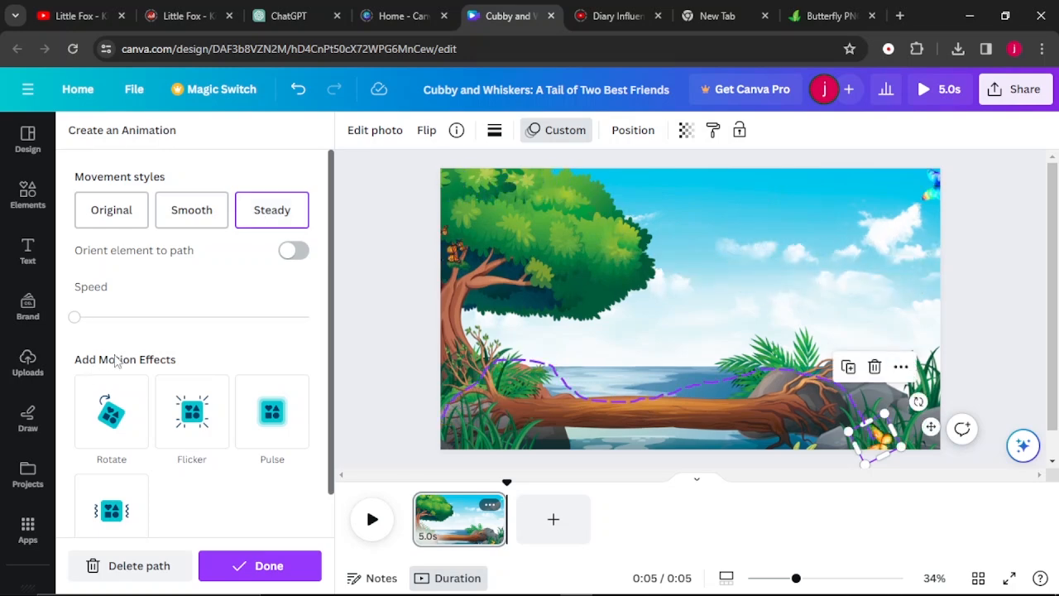
scroll(138, 365, down, 1)
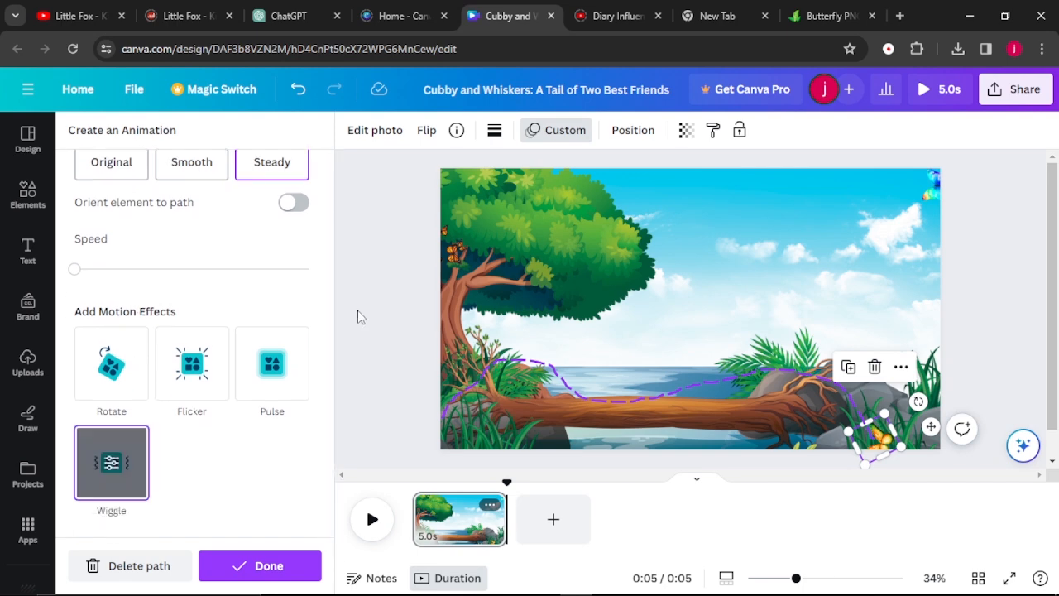
click(358, 312)
click(372, 519)
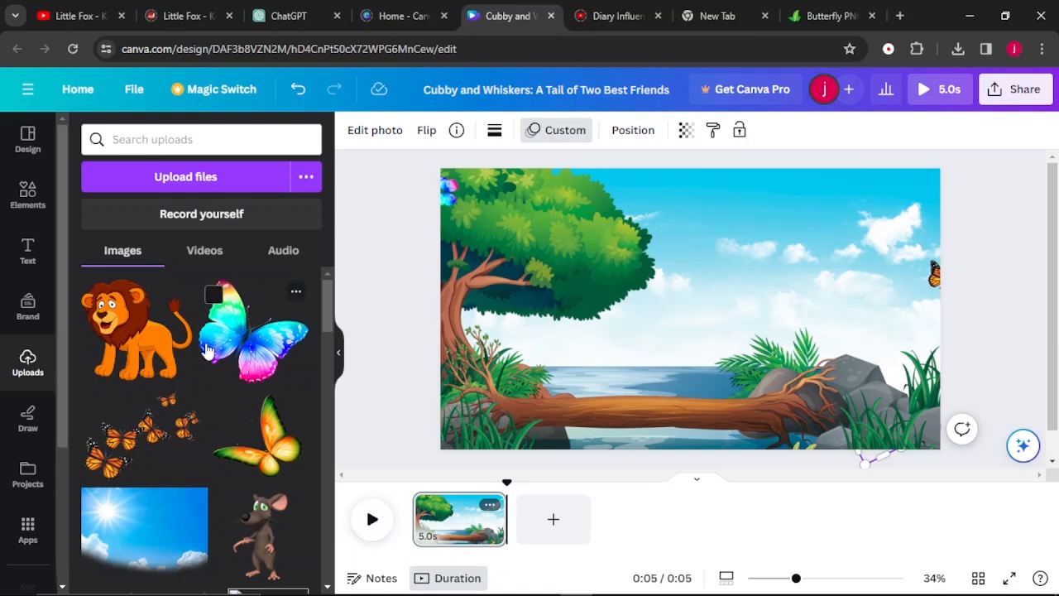
Step: Add the uploaded 0:36 Cubby and Whiskers audio to the timeline at the start of the page
click(284, 252)
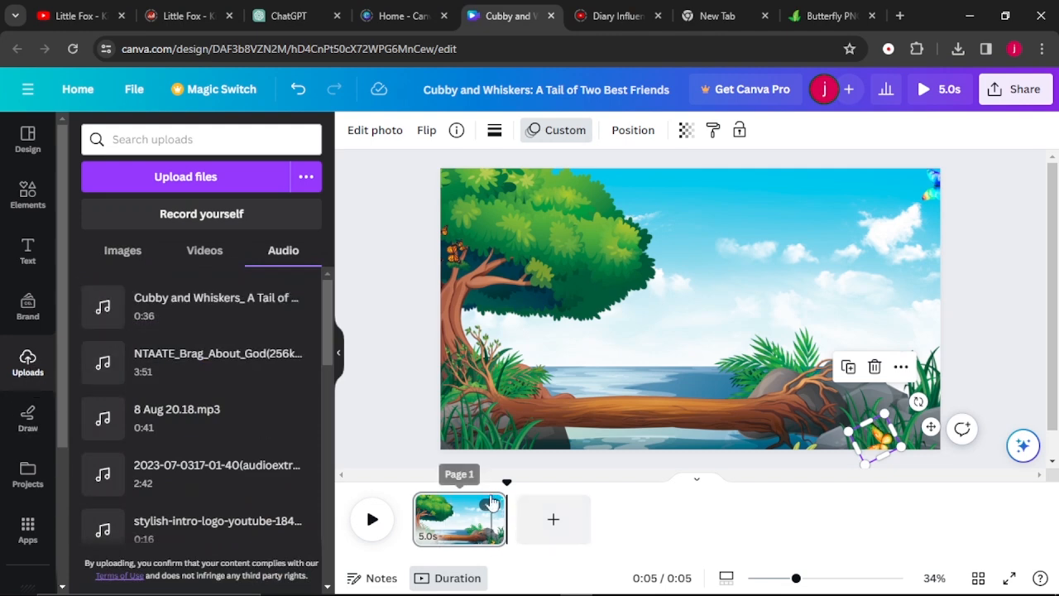
click(412, 501)
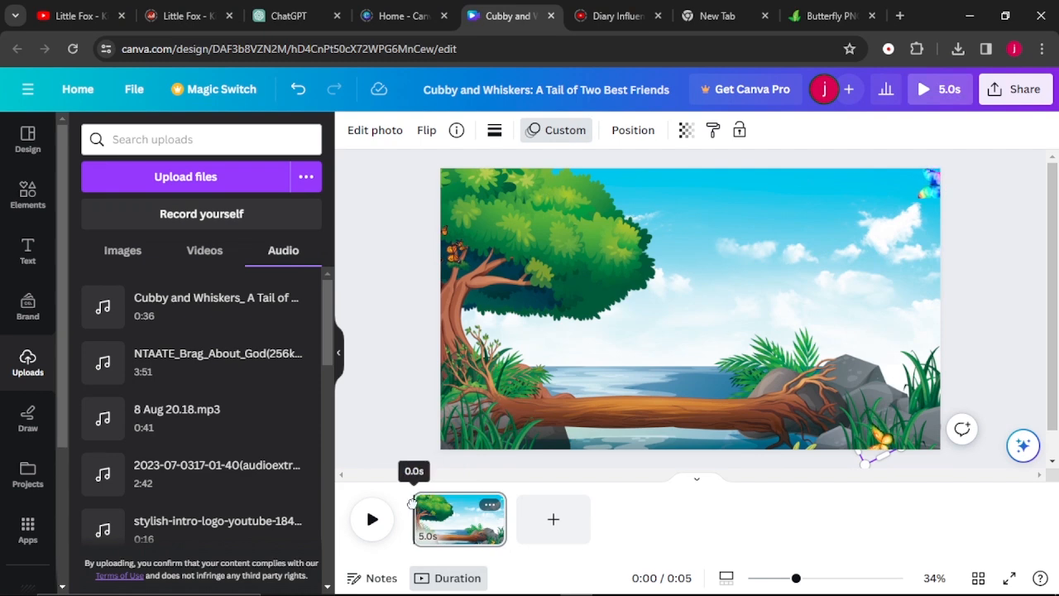
drag(177, 331, 411, 528)
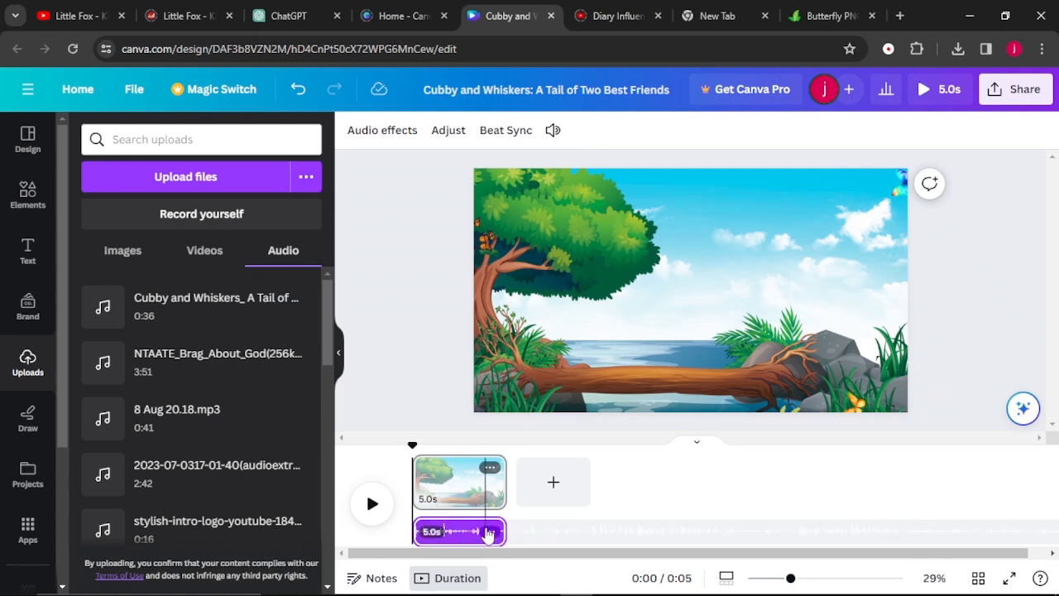
Step: Duplicate the animated page and preview the video with its narration from the beginning
click(490, 468)
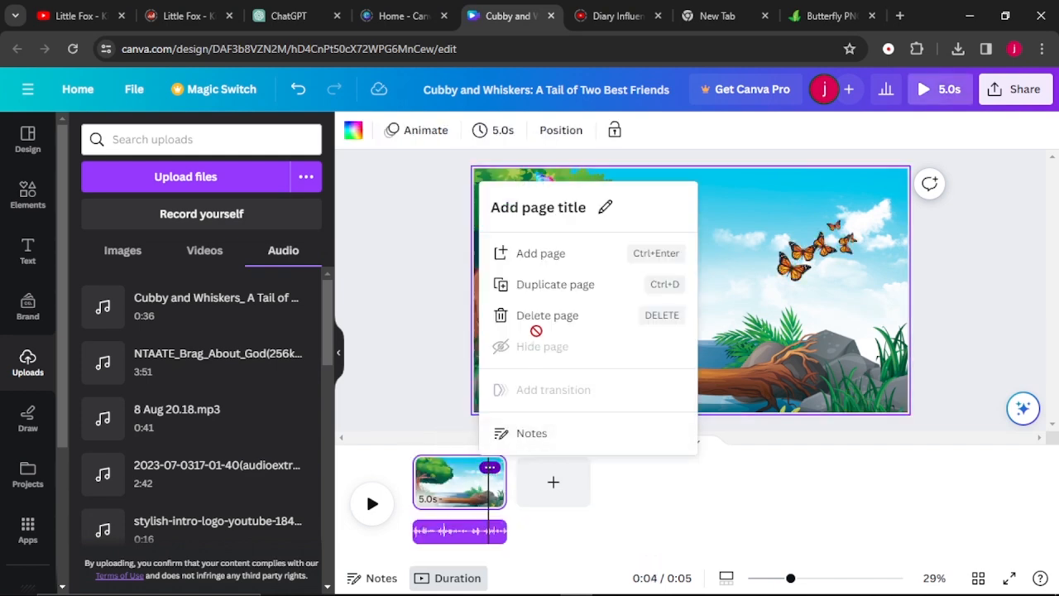
click(549, 293)
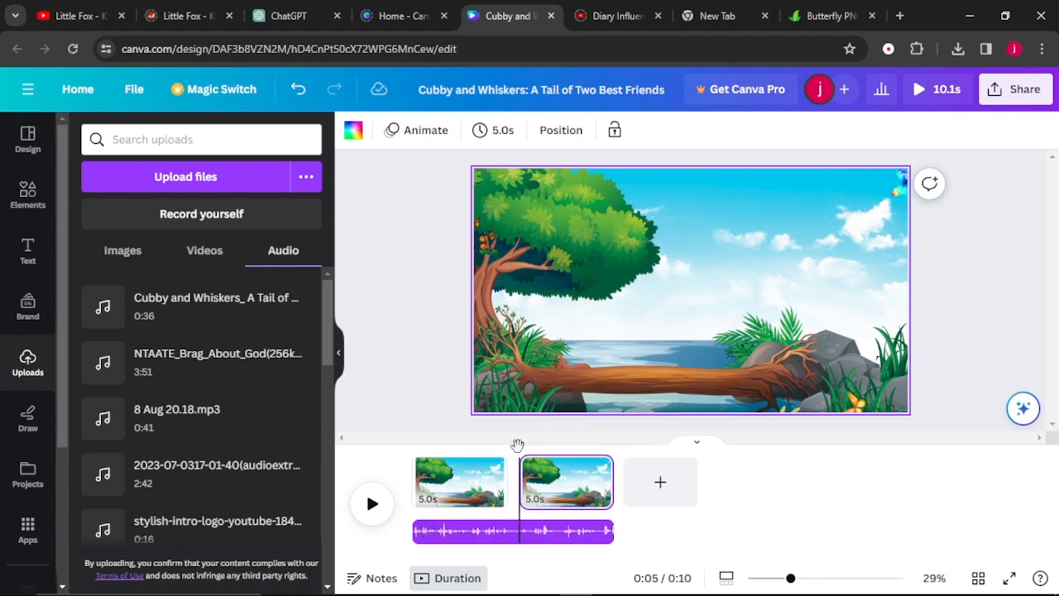
click(414, 444)
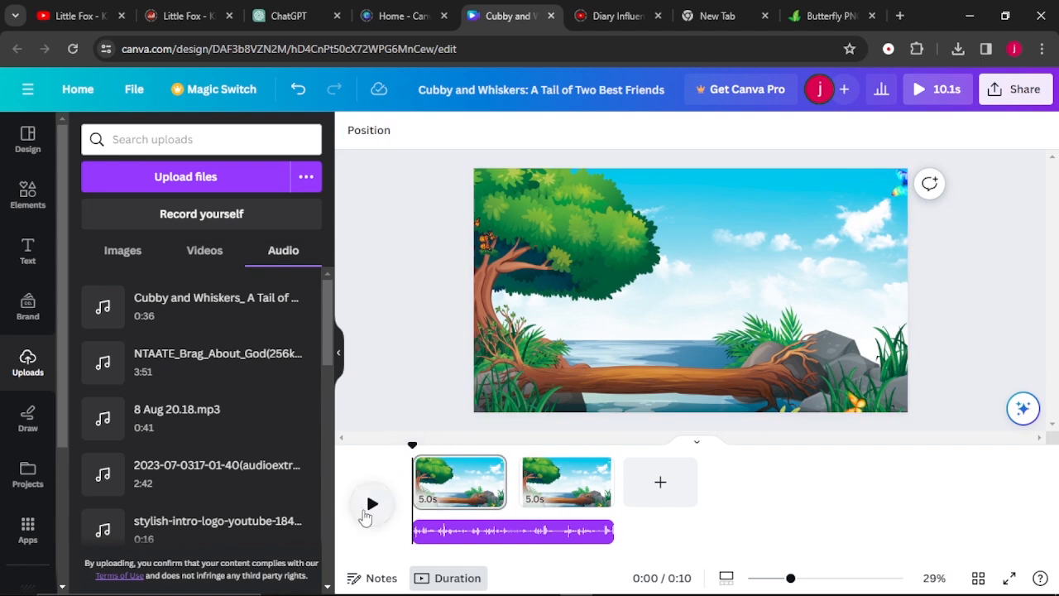
click(370, 507)
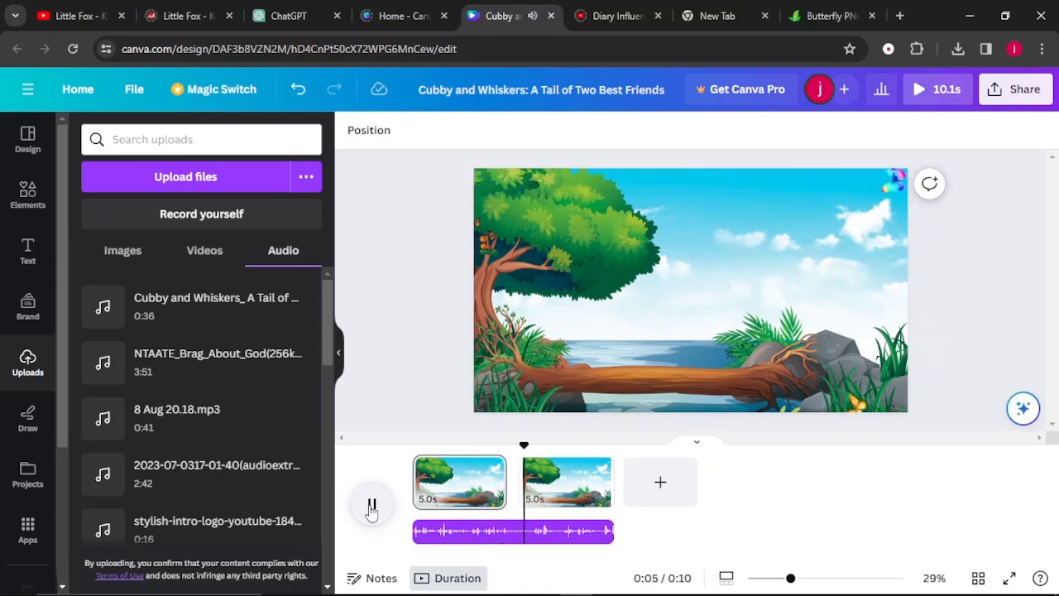
click(372, 506)
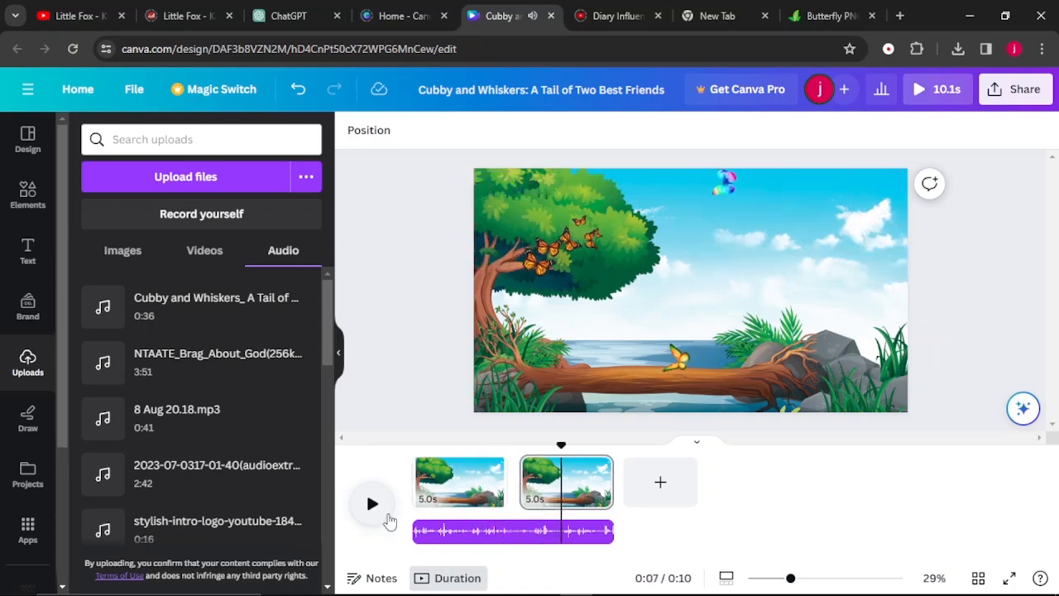
Step: Split the narration track at 5.0s, where the second page begins
click(512, 535)
click(513, 536)
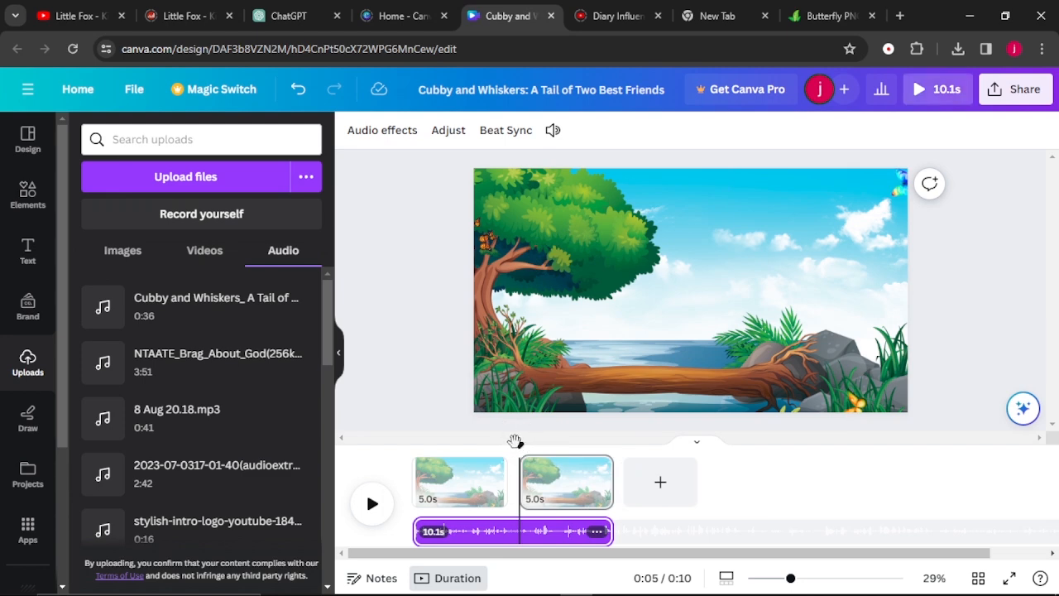
drag(515, 436, 506, 464)
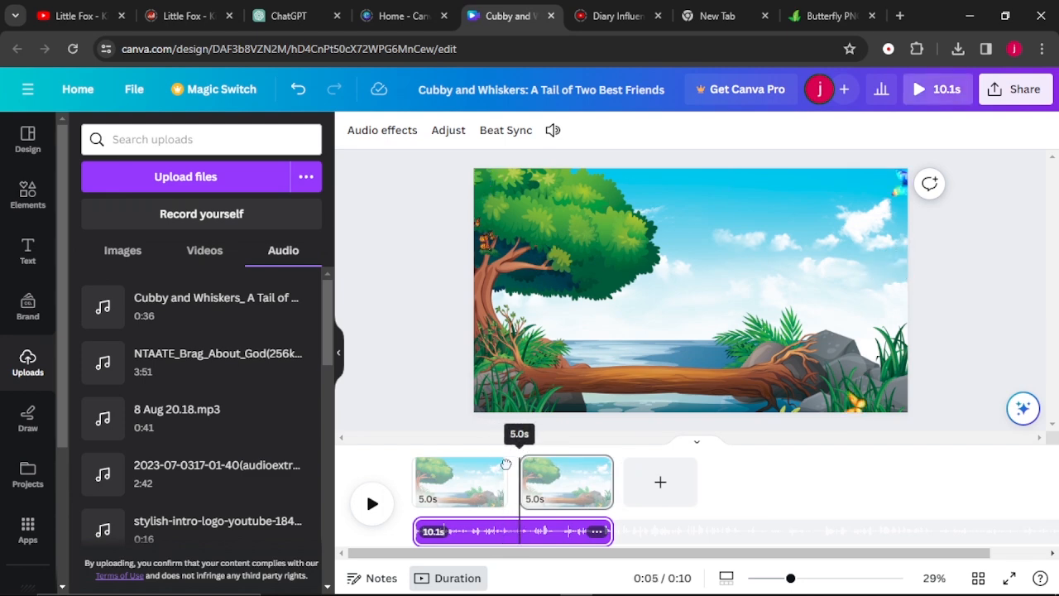
right_click(517, 532)
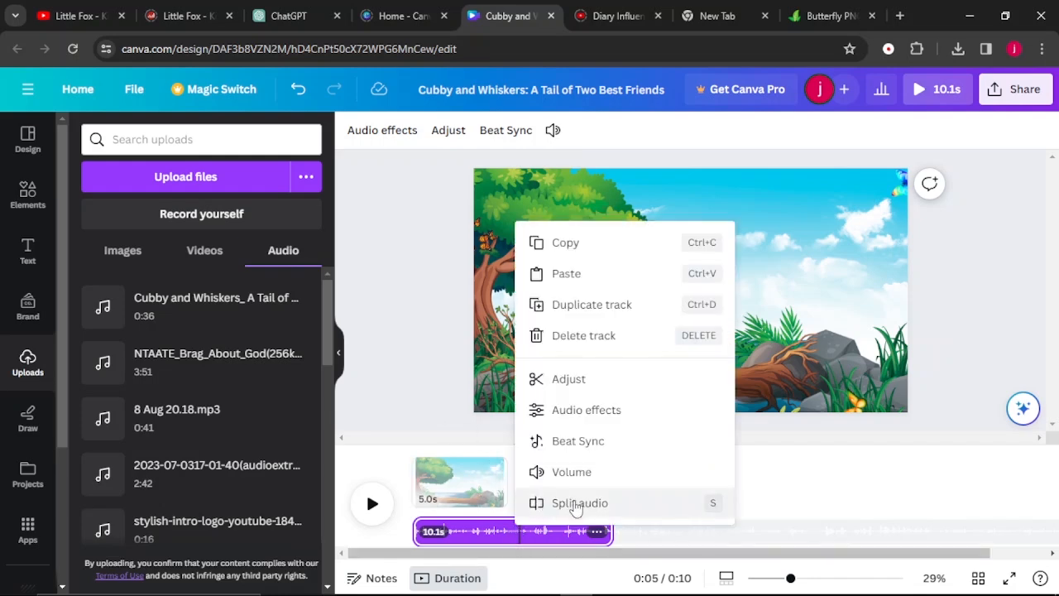
click(577, 503)
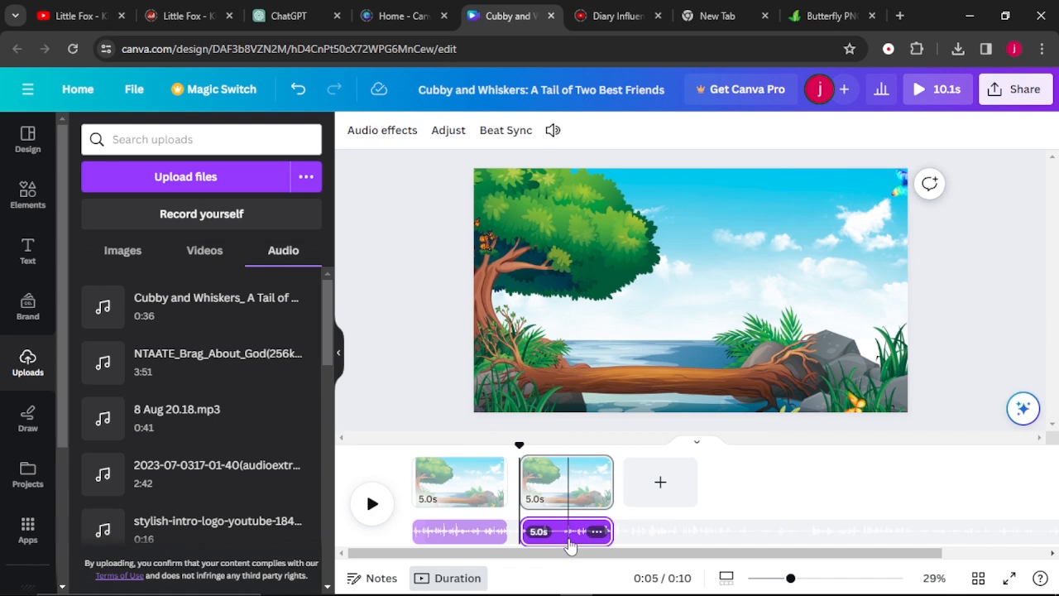
Step: Delete the three butterfly images from the second page and return the playhead to the start of the video
click(570, 491)
click(634, 374)
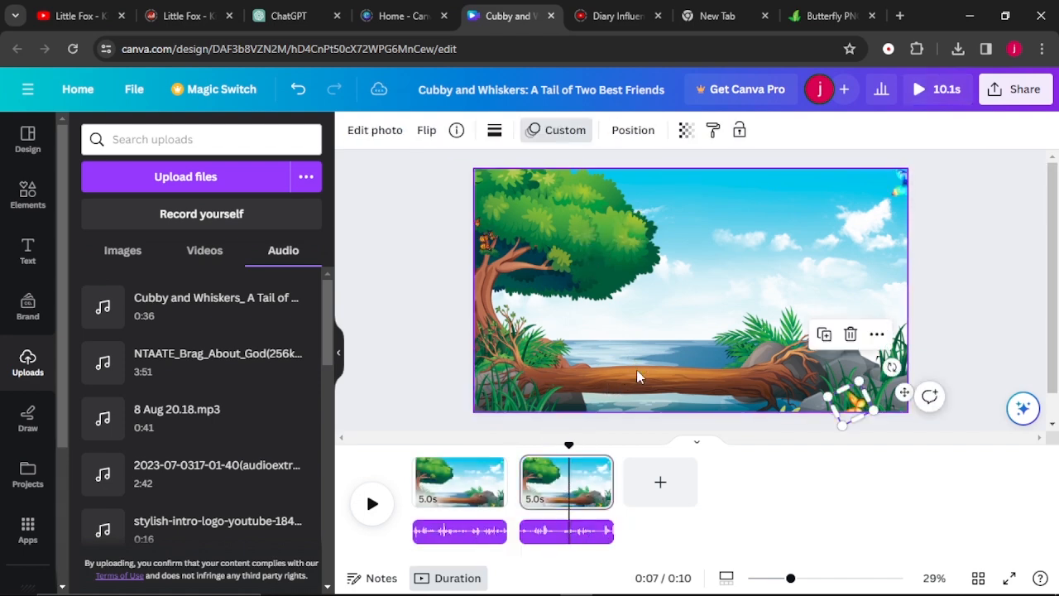
drag(854, 398, 439, 273)
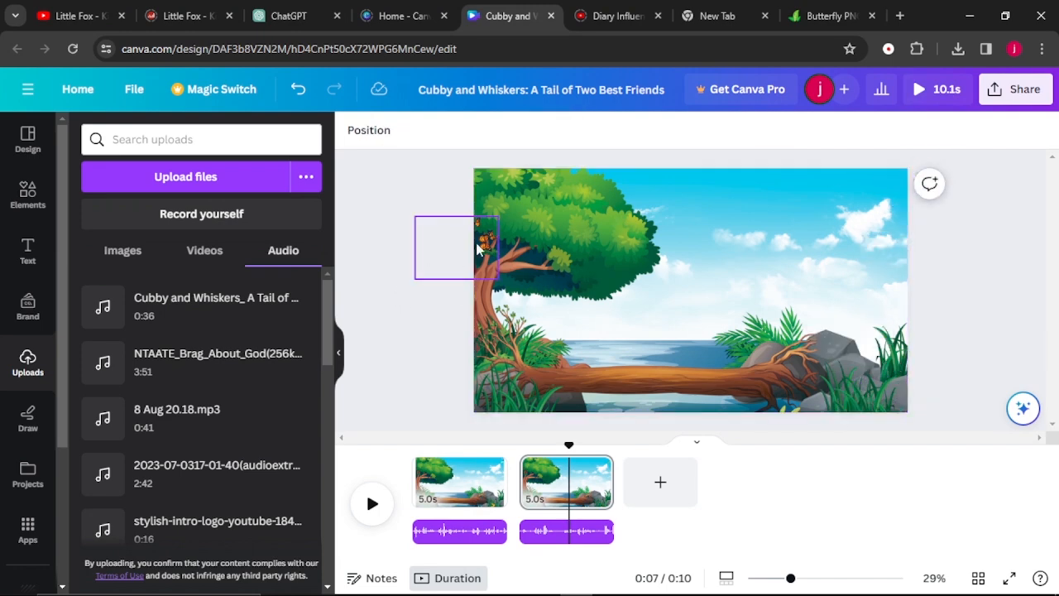
click(490, 239)
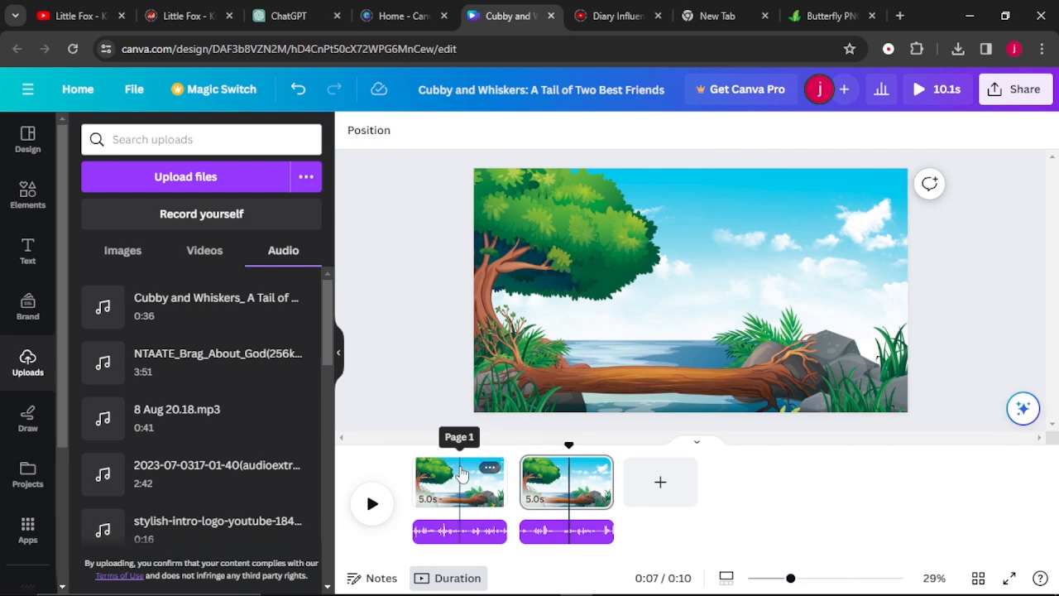
drag(568, 444, 365, 474)
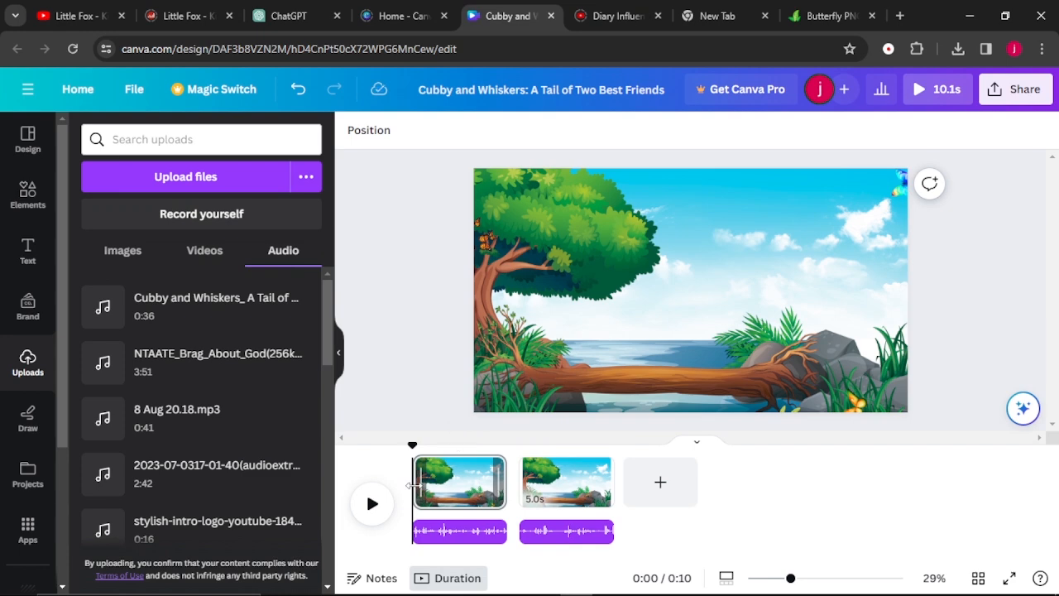
Step: Preview the narration from the start, then extend the first page and its narration clip to 5.9s
key(space)
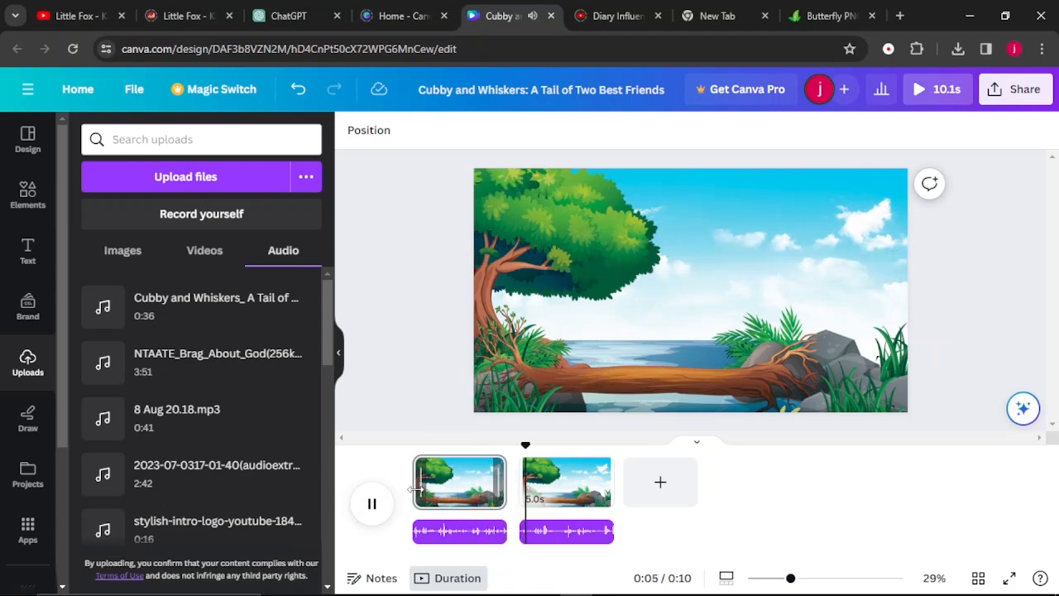
key(space)
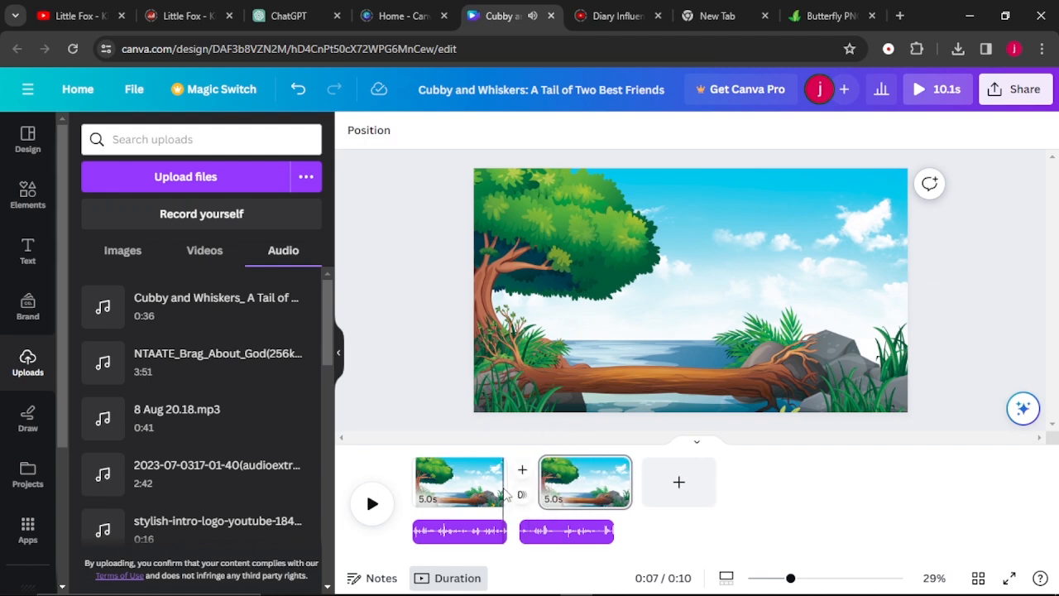
drag(501, 489, 521, 489)
click(522, 489)
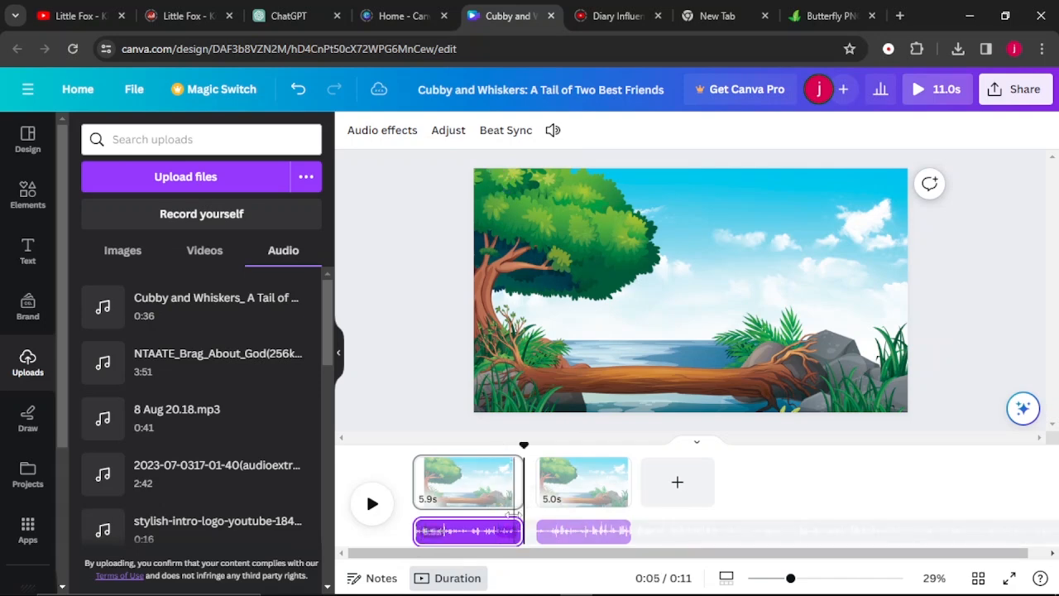
Step: Add the uploaded lion image to the second page, shrink it, and place it partly off the scene's right edge above the rocks
click(582, 489)
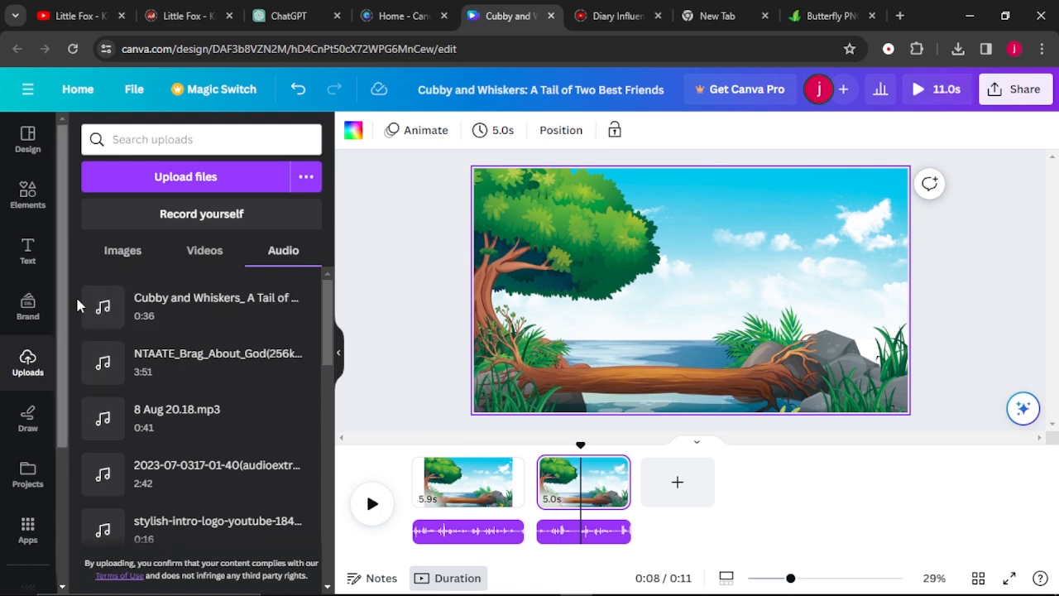
click(125, 251)
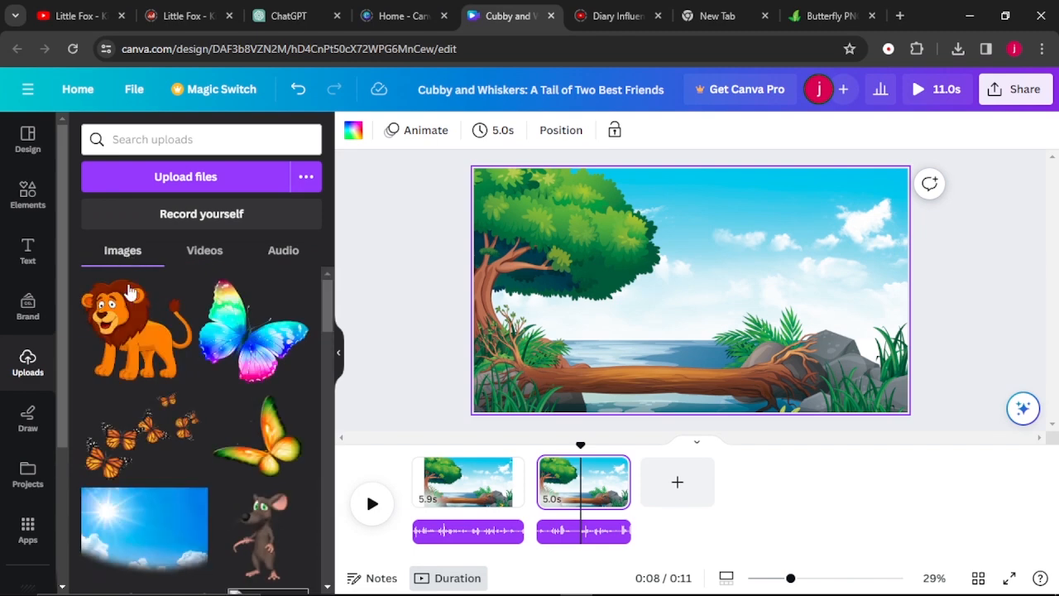
click(153, 347)
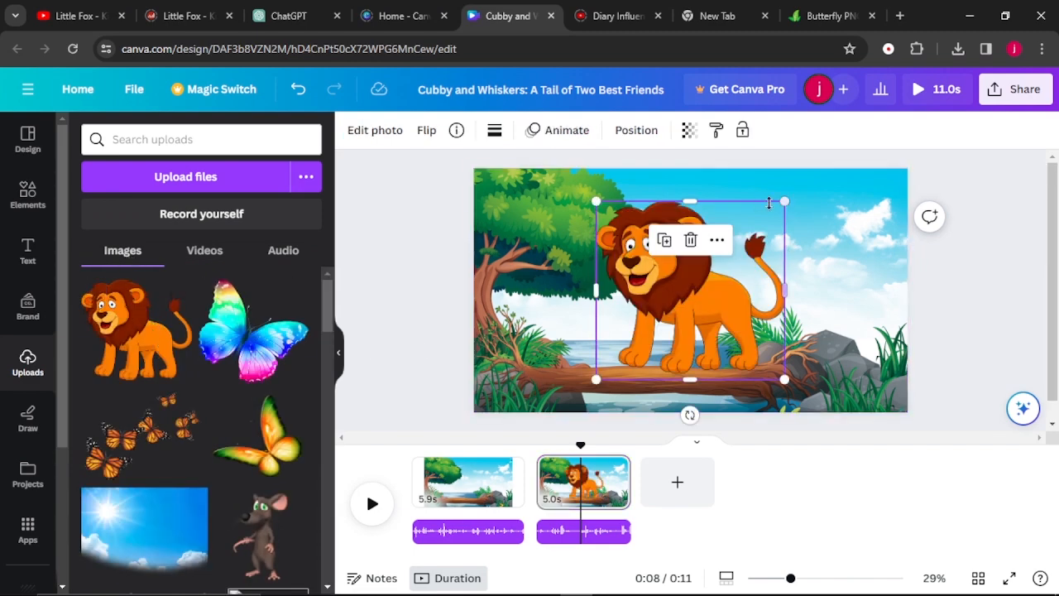
drag(787, 198, 733, 250)
drag(674, 320, 878, 308)
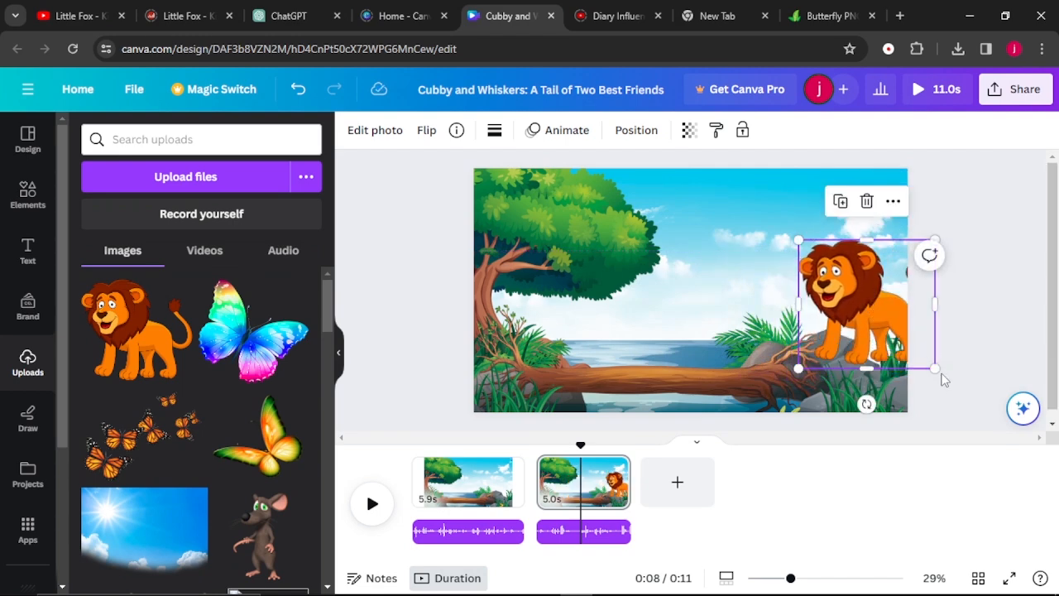
drag(935, 368, 919, 356)
drag(864, 303, 751, 334)
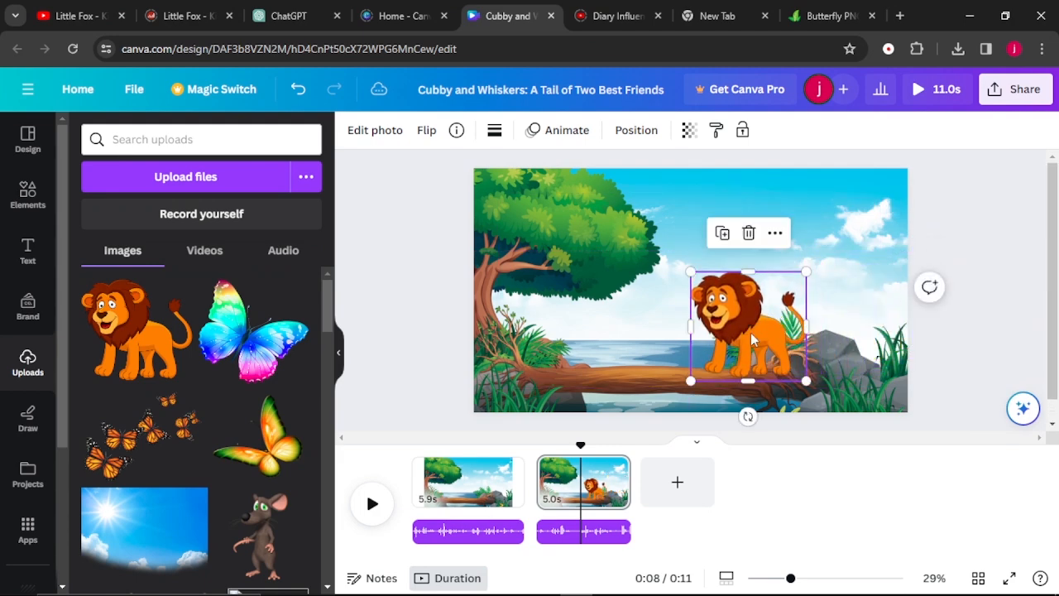
drag(762, 331, 897, 326)
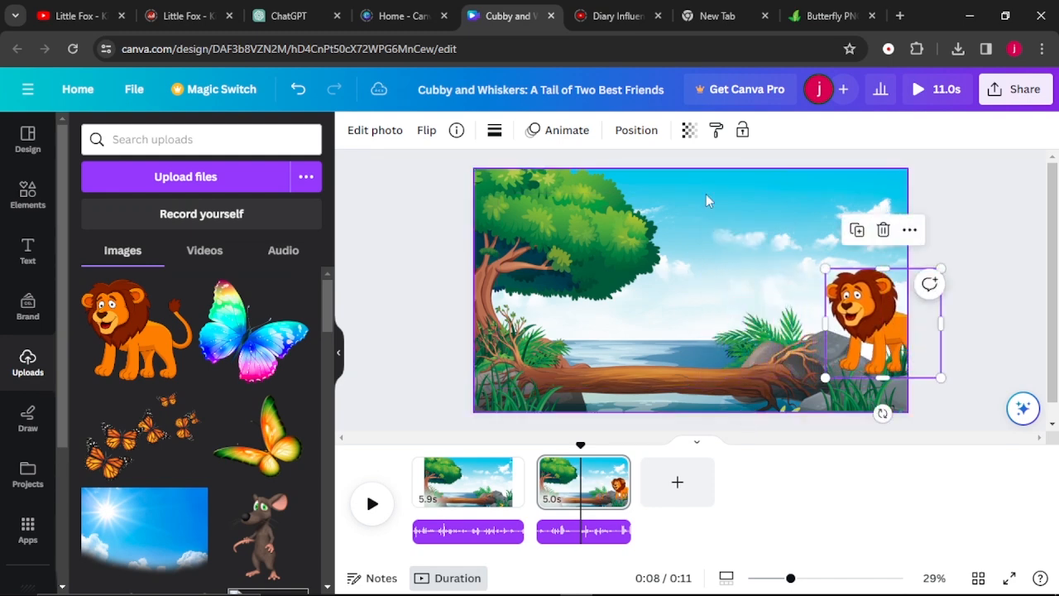
Step: Create a custom animation path moving the lion from the right edge onto the log, and preview it
click(564, 136)
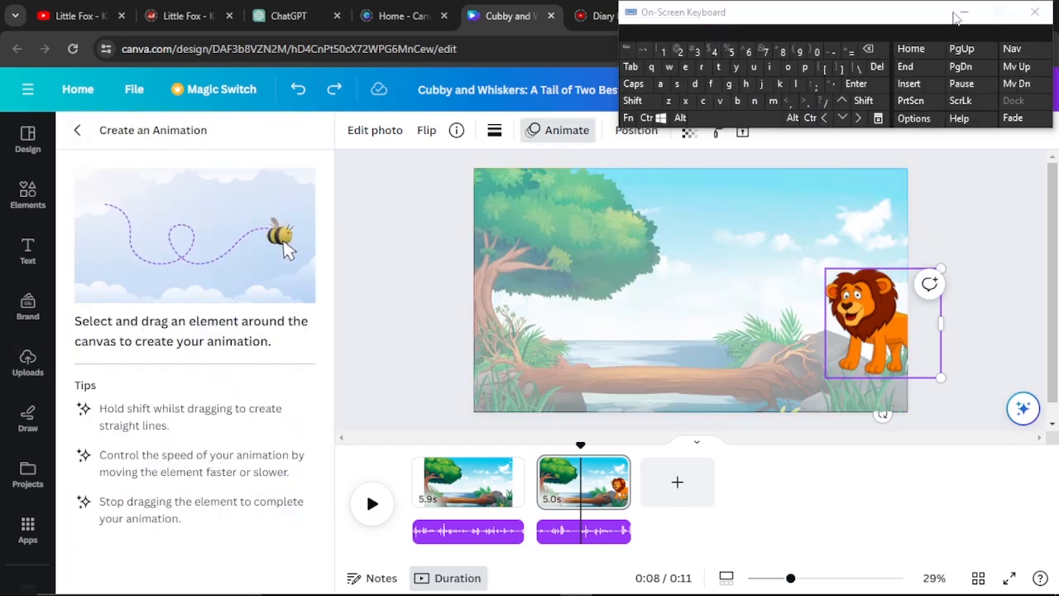
click(960, 14)
mouse_move(894, 338)
mouse_down()
mouse_move(855, 319)
mouse_move(827, 340)
mouse_move(763, 333)
mouse_up()
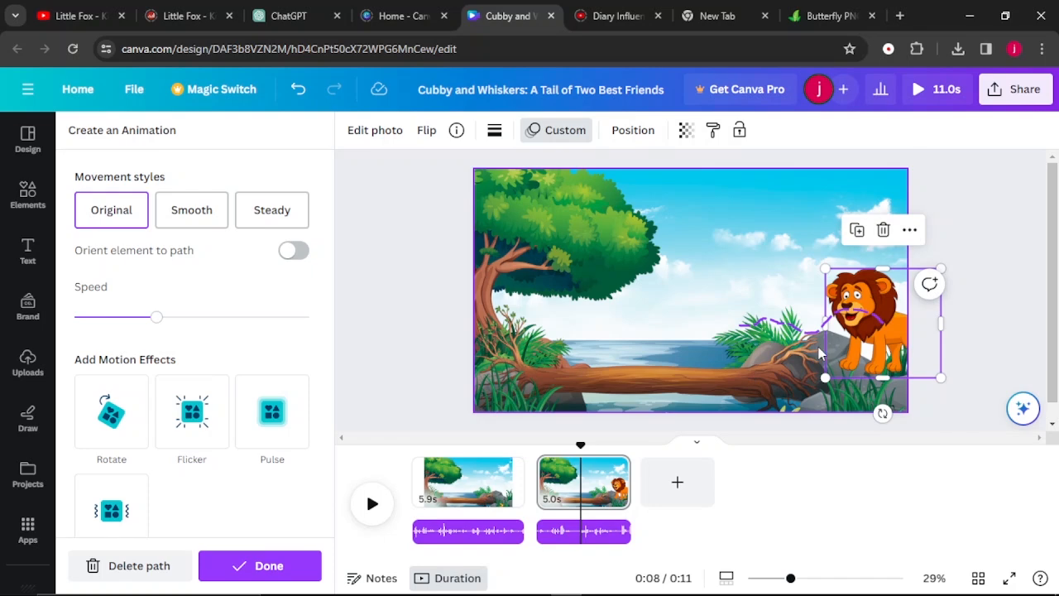
key(space)
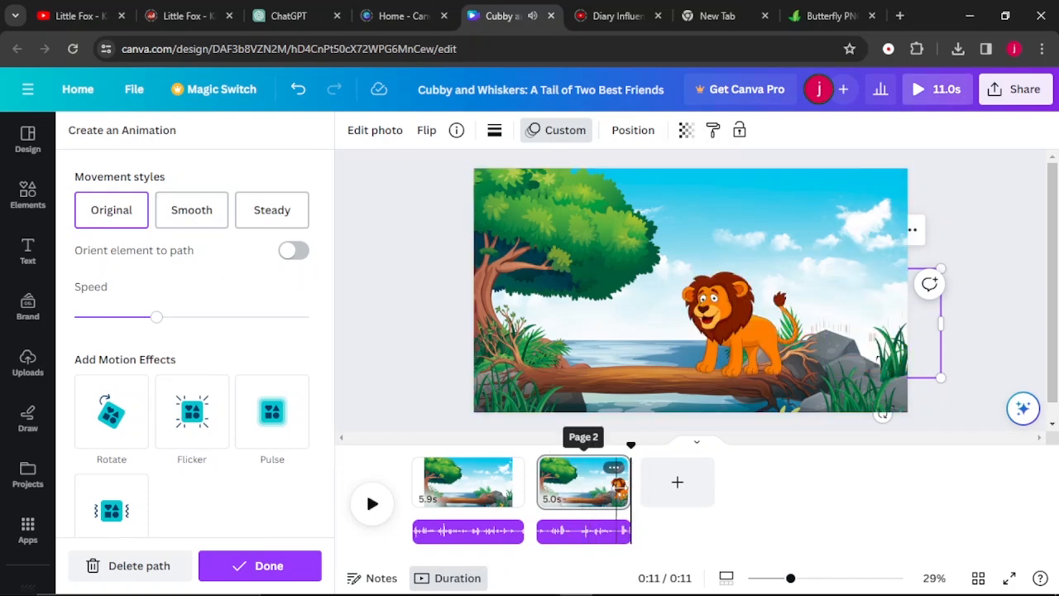
Step: Duplicate the lion page and extend the second narration clip to 10.1s so it spans the new third page
click(613, 468)
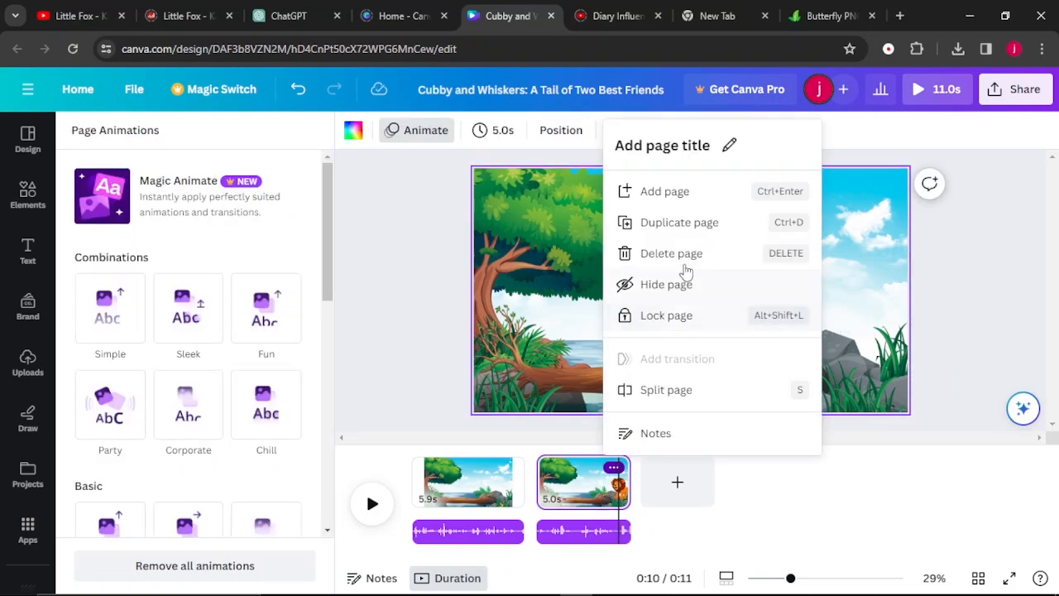
click(691, 224)
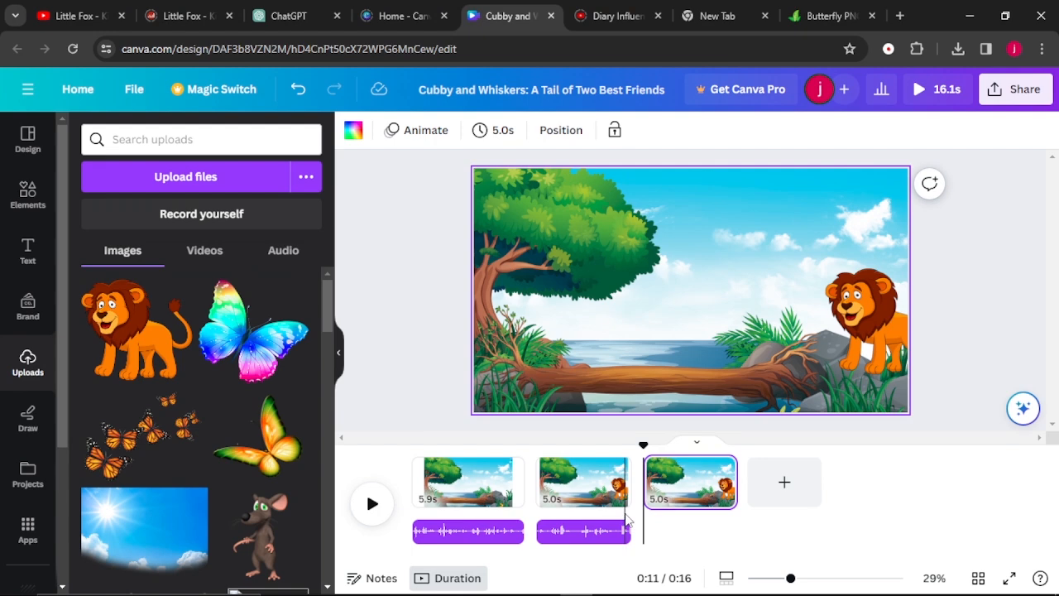
drag(628, 528, 744, 526)
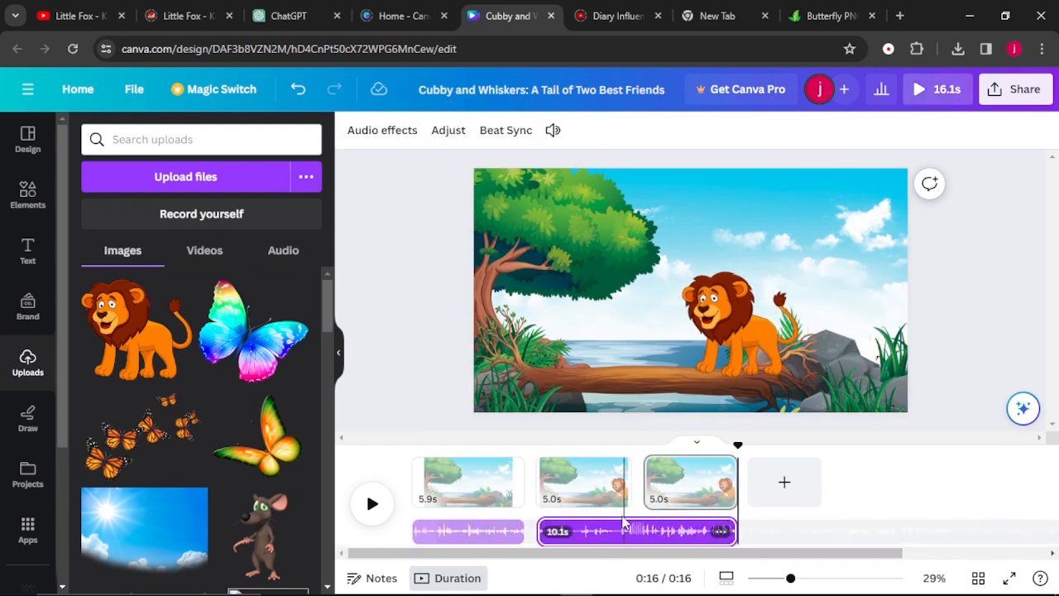
Step: Split the second narration clip at 0:10 and align the latter part with the start of the third page
drag(734, 448, 616, 487)
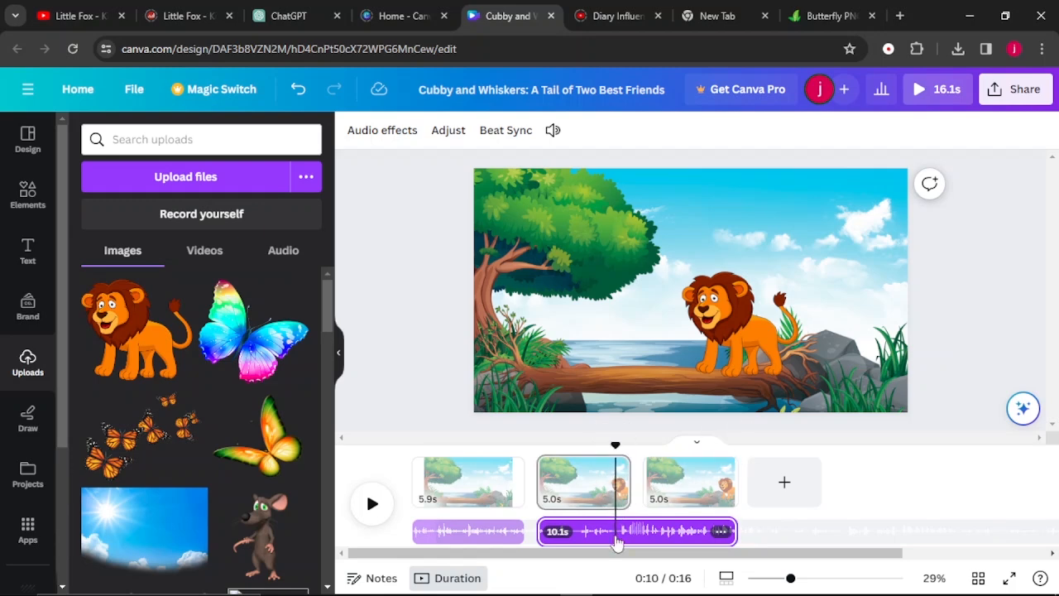
right_click(616, 539)
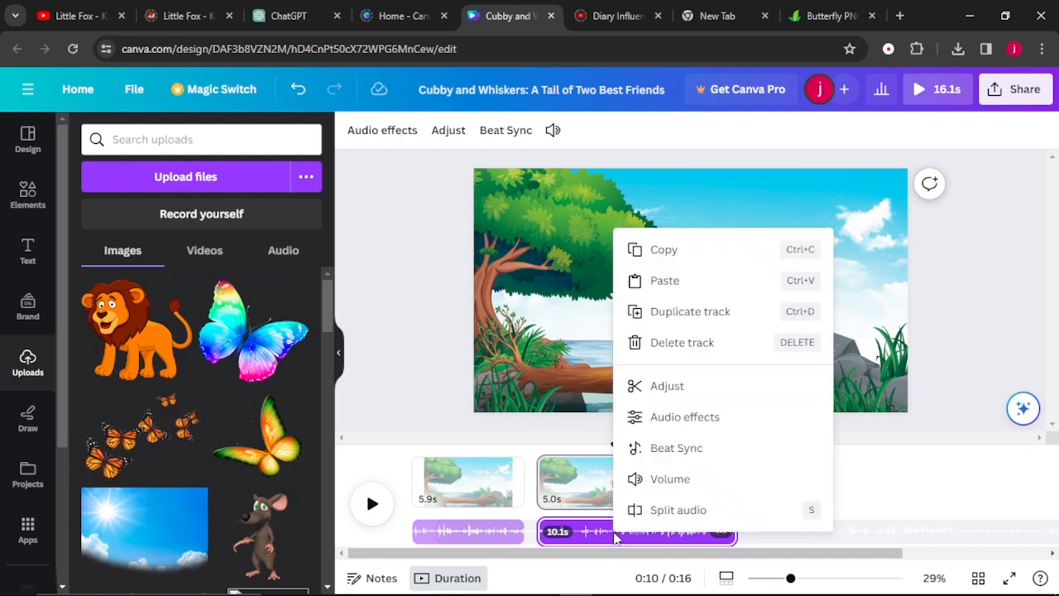
click(677, 509)
drag(672, 537, 709, 536)
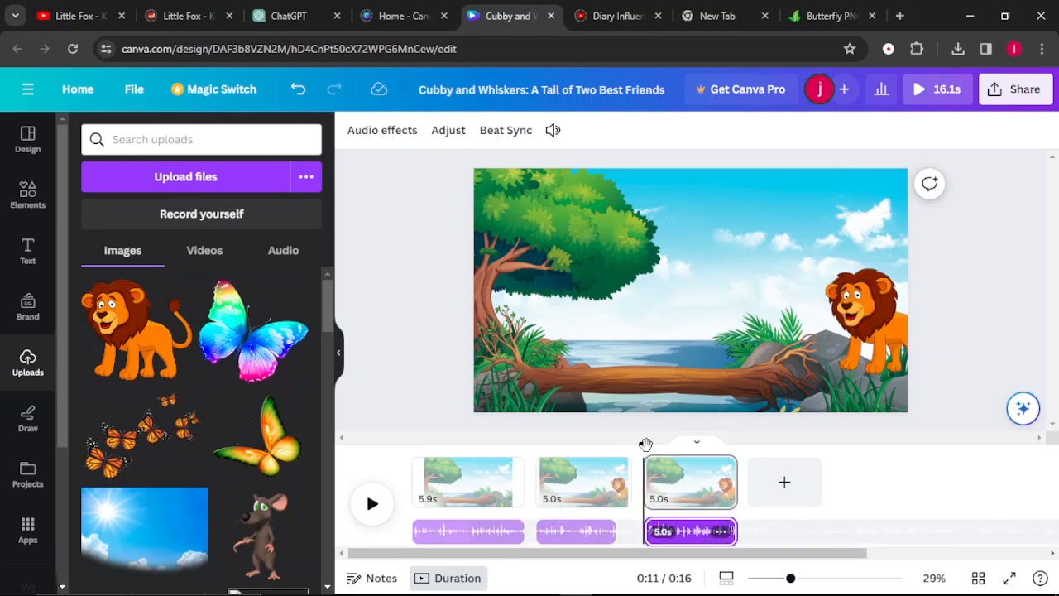
Step: Play the second page's narration from 0:06 and extend its clip to 4.4s
drag(643, 445, 539, 473)
click(542, 472)
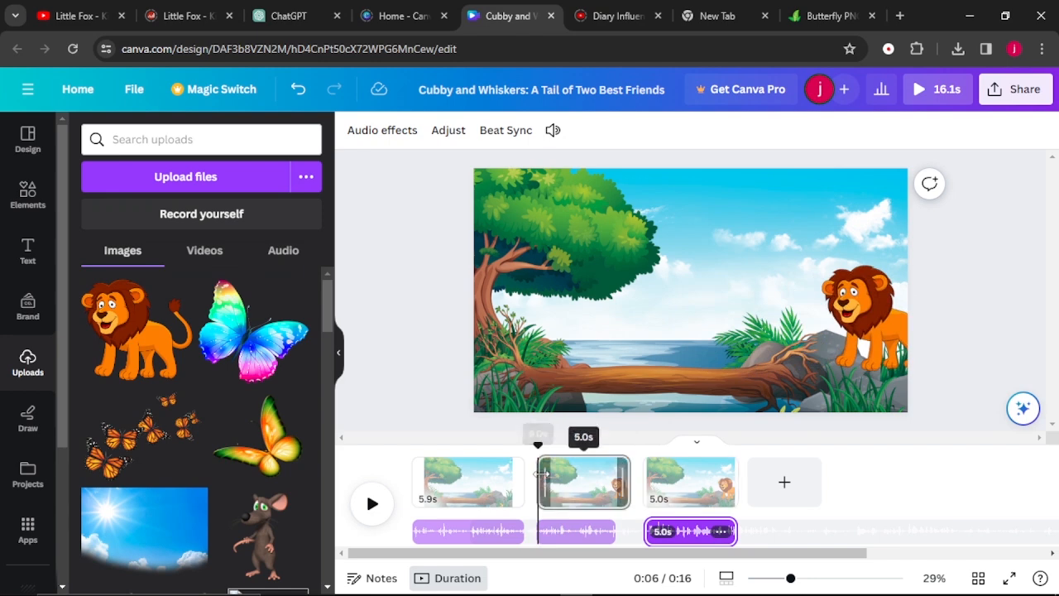
click(372, 505)
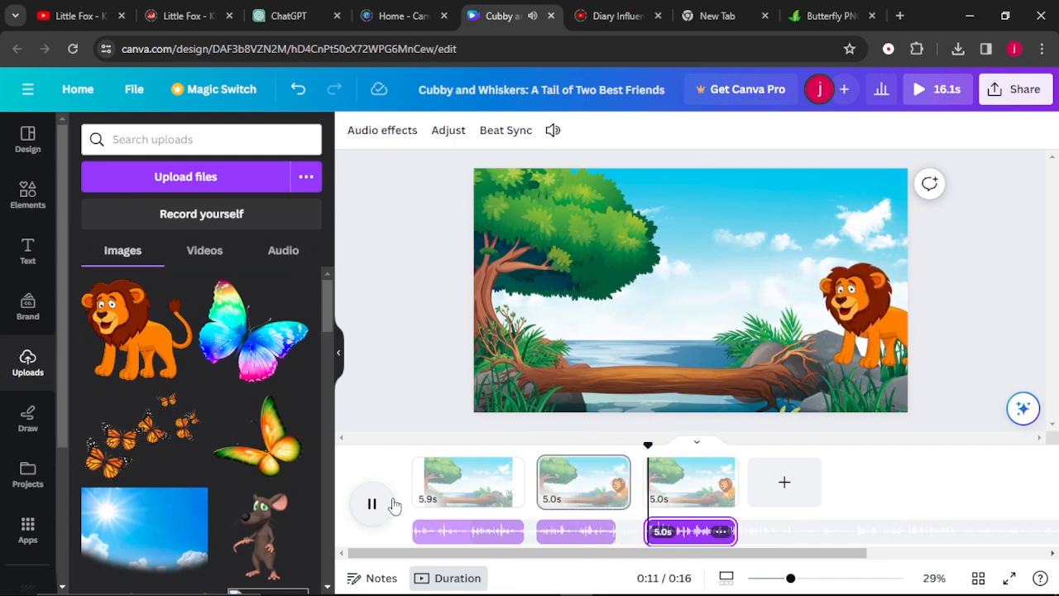
click(375, 506)
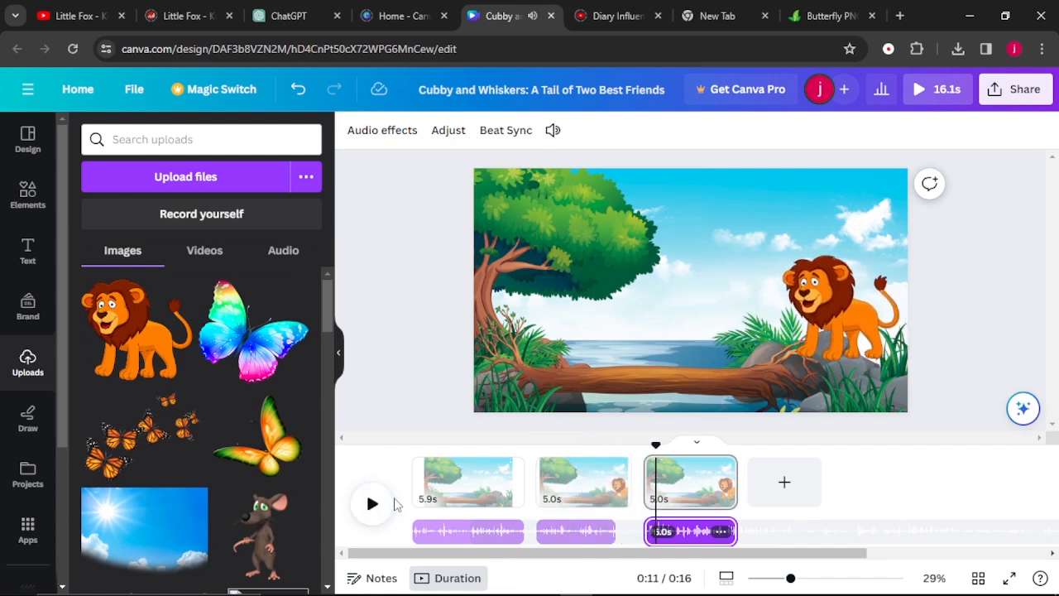
click(611, 531)
drag(617, 531, 620, 532)
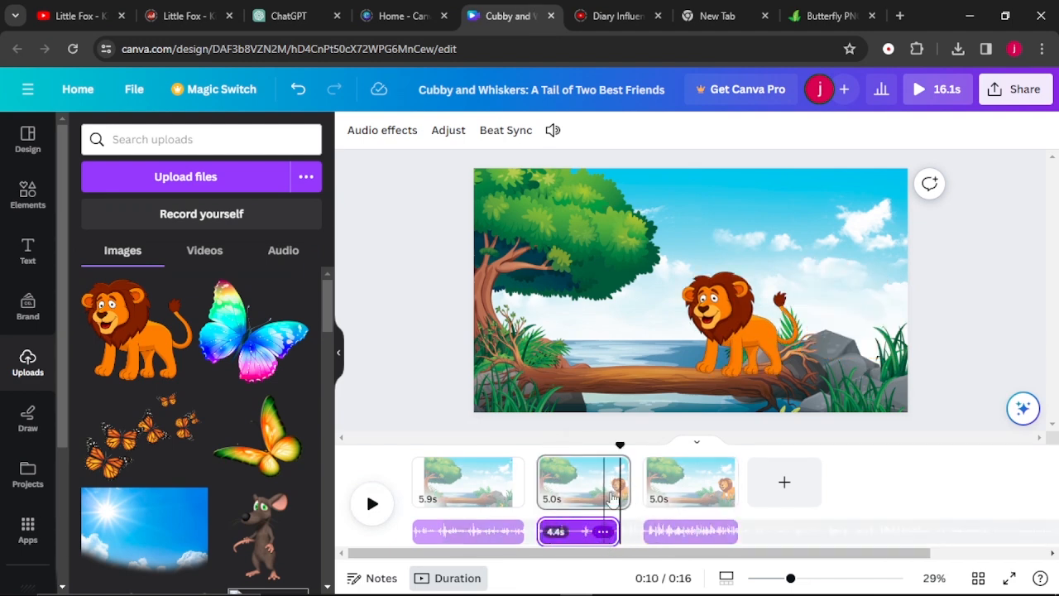
drag(615, 441, 584, 458)
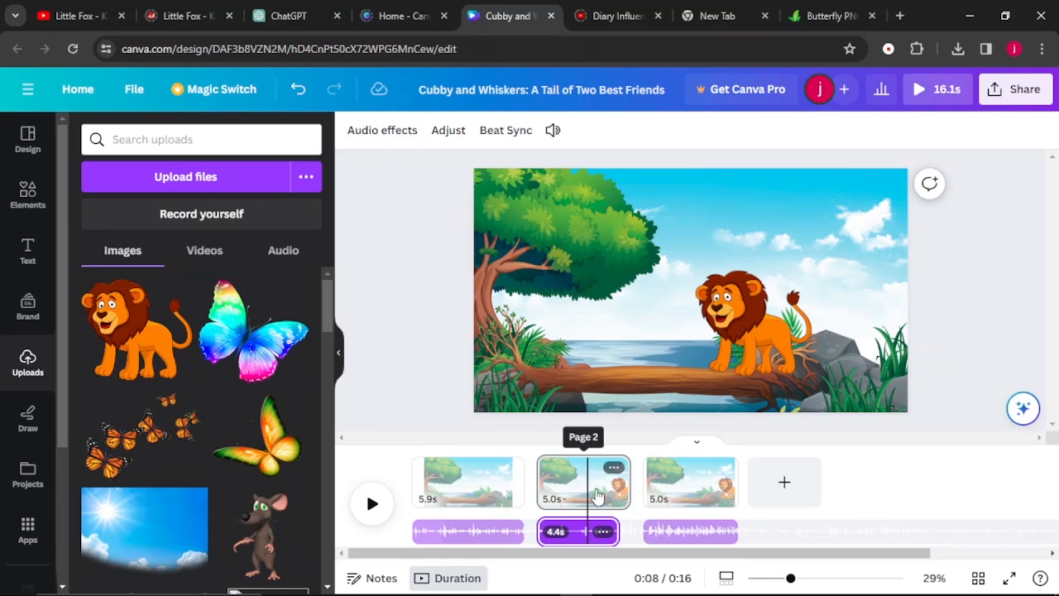
Step: Add the grey mouse image to the second page, flip it horizontally, shrink it, and place it at the scene's left edge
click(579, 484)
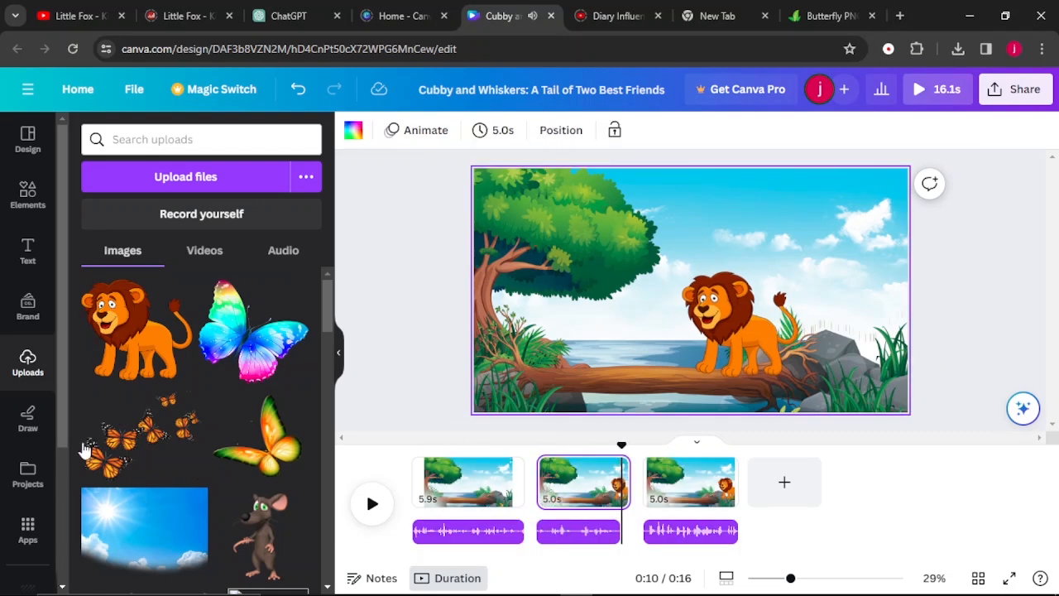
scroll(198, 380, down, 3)
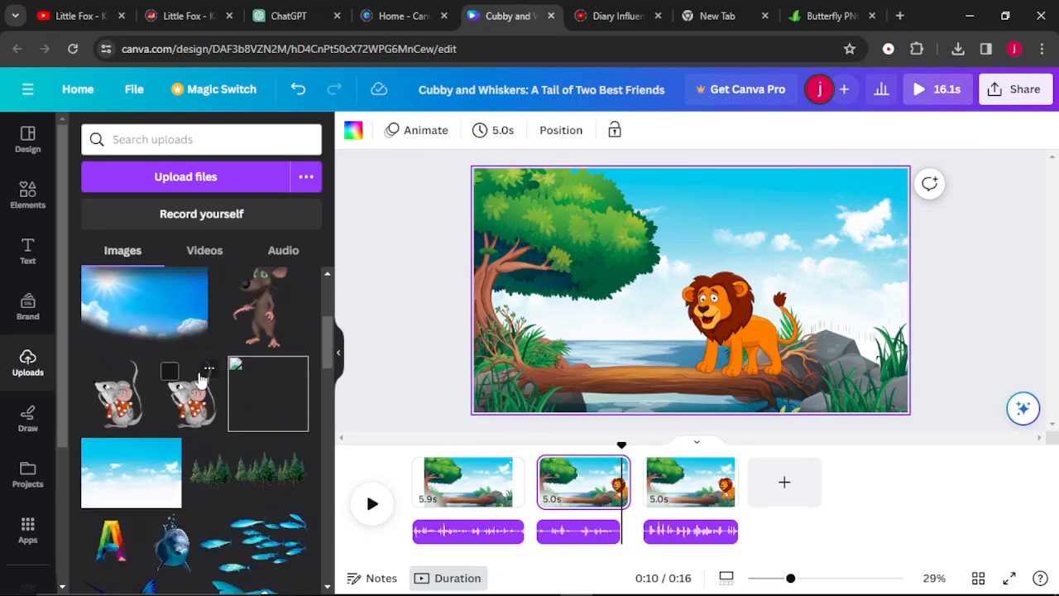
click(189, 405)
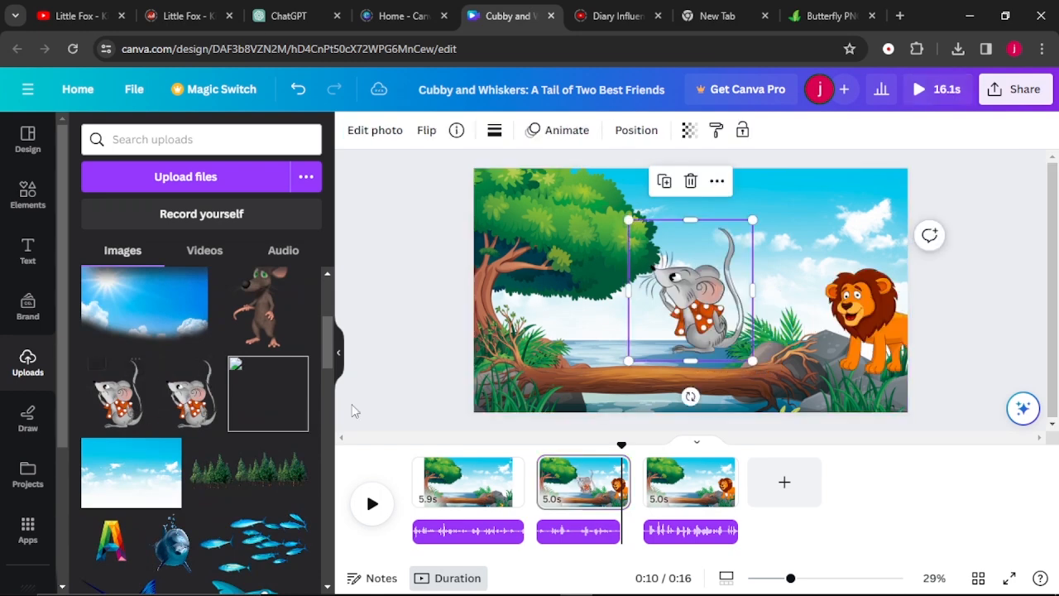
click(422, 132)
click(460, 174)
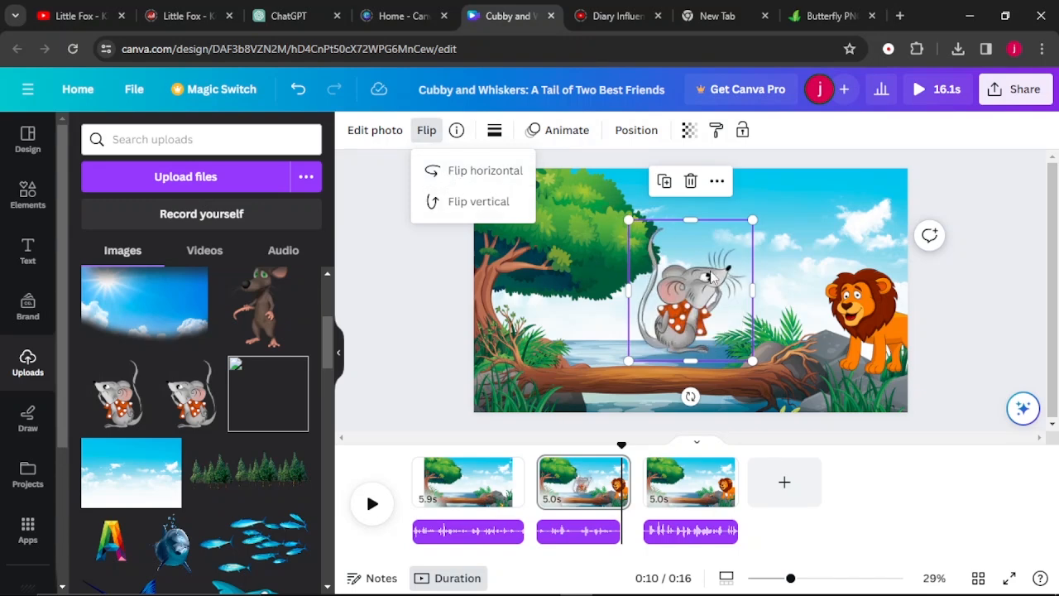
drag(750, 221, 698, 279)
drag(663, 313, 481, 341)
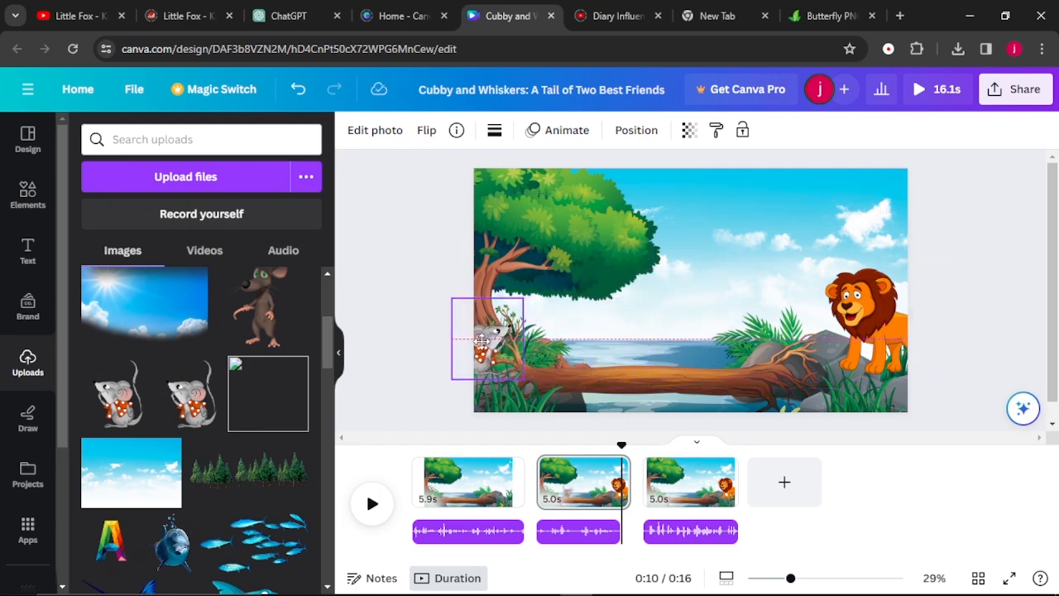
drag(482, 341, 485, 344)
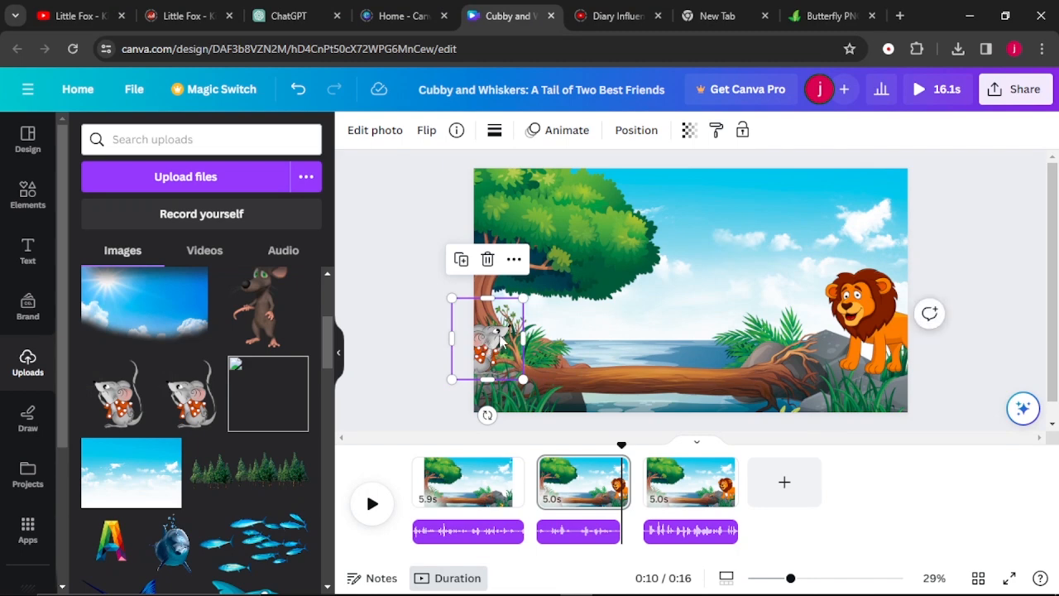
Step: Create a custom animation path moving the mouse from the left edge along the log towards the lion
click(560, 132)
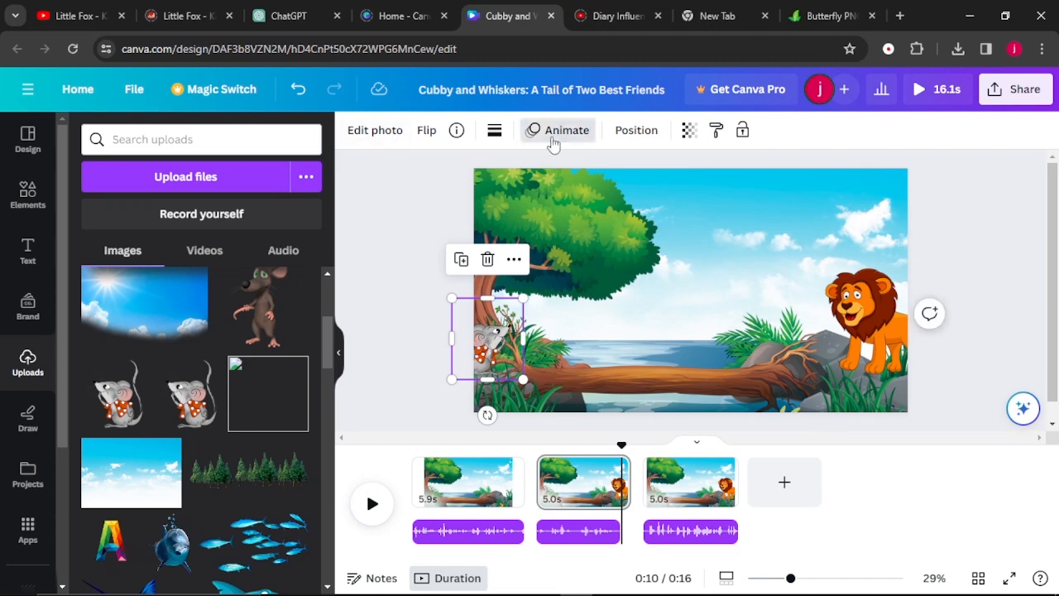
click(188, 189)
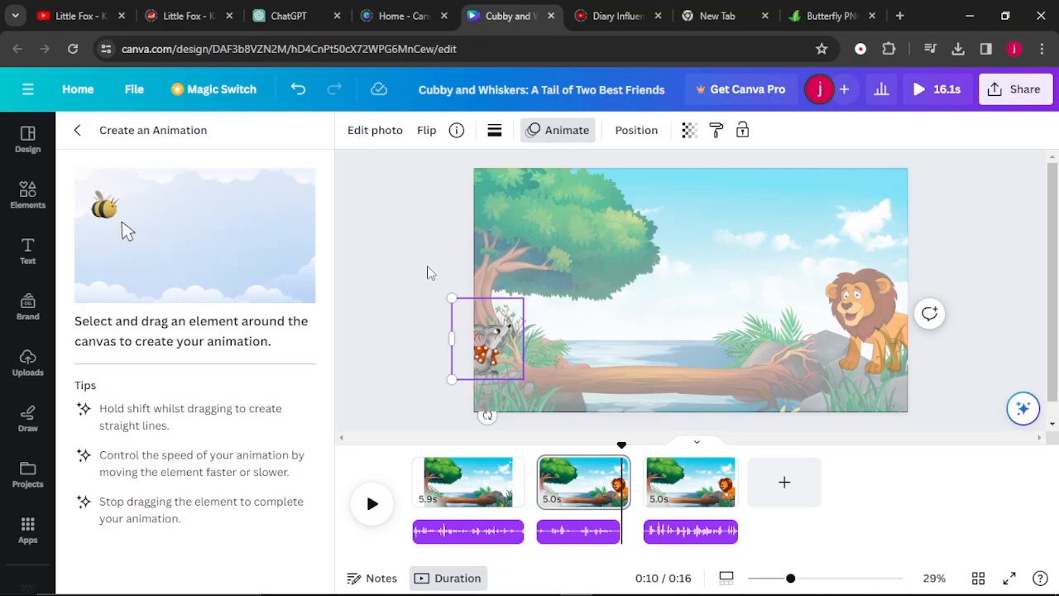
drag(487, 356, 612, 336)
click(515, 331)
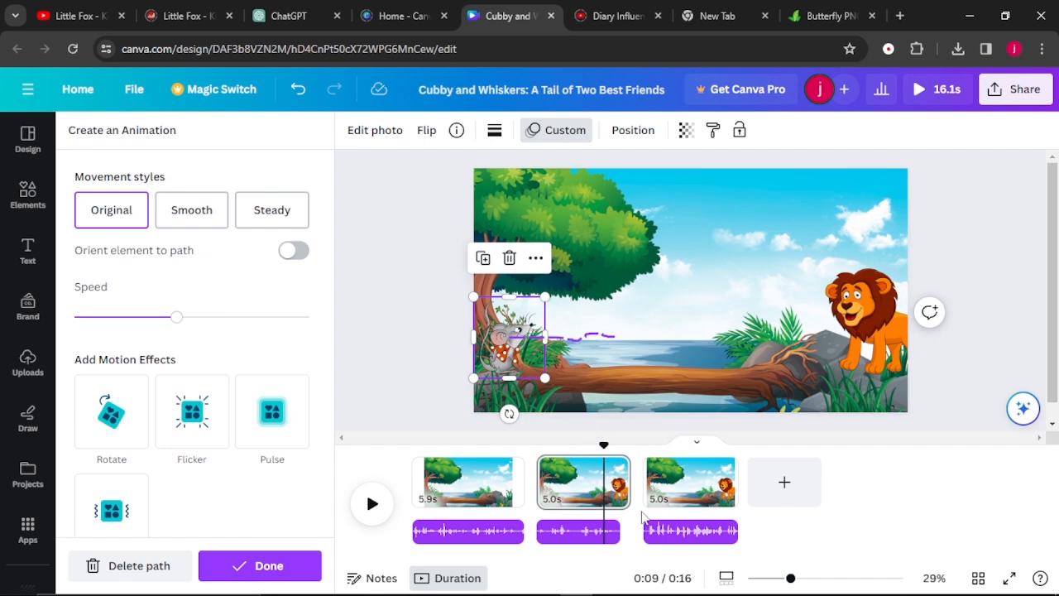
Step: Duplicate the second page containing the animated lion and mouse
click(675, 504)
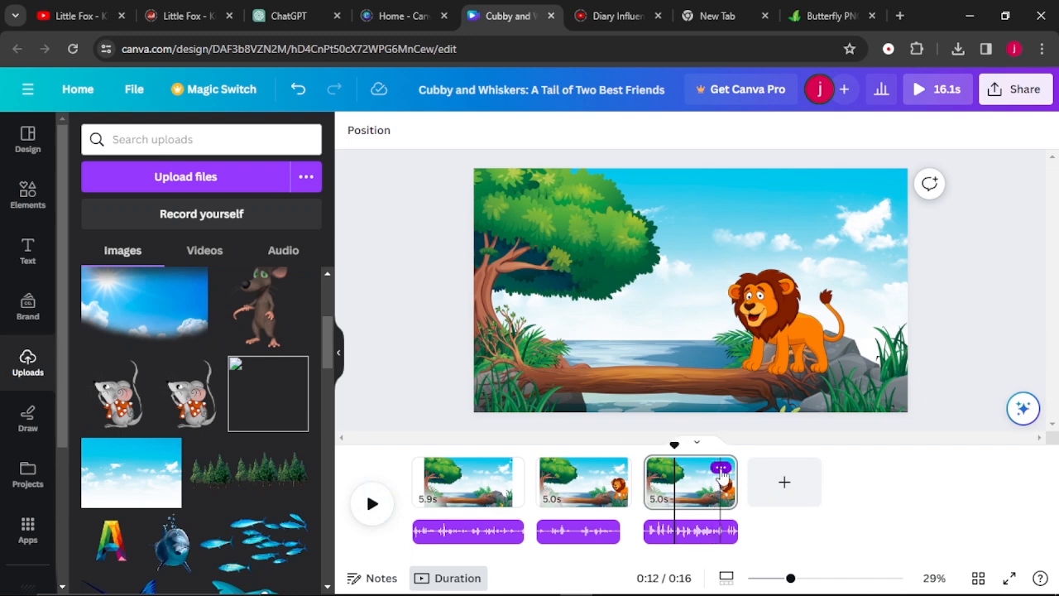
click(572, 492)
click(613, 467)
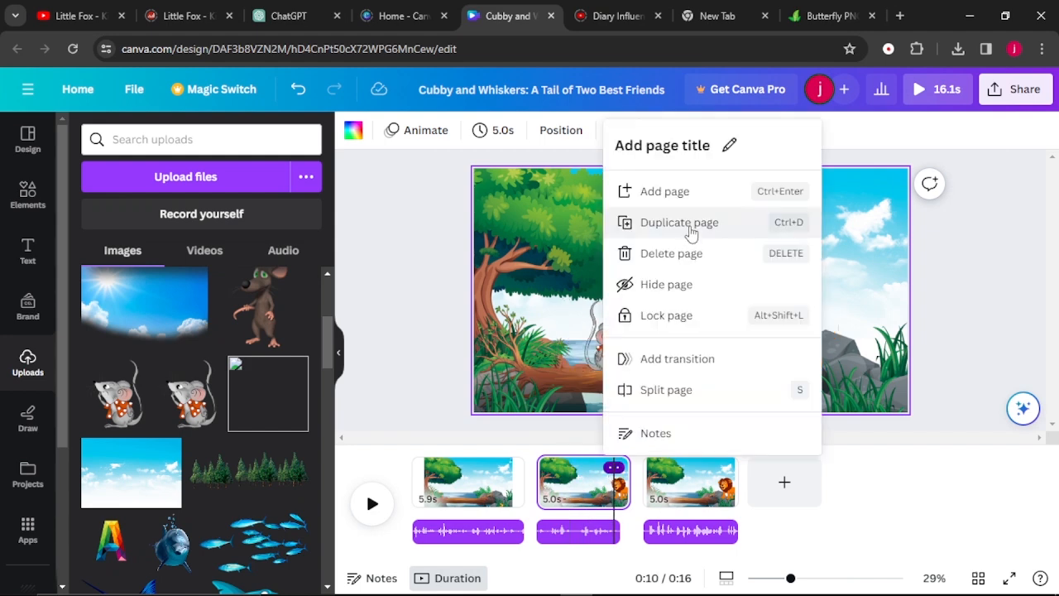
click(691, 233)
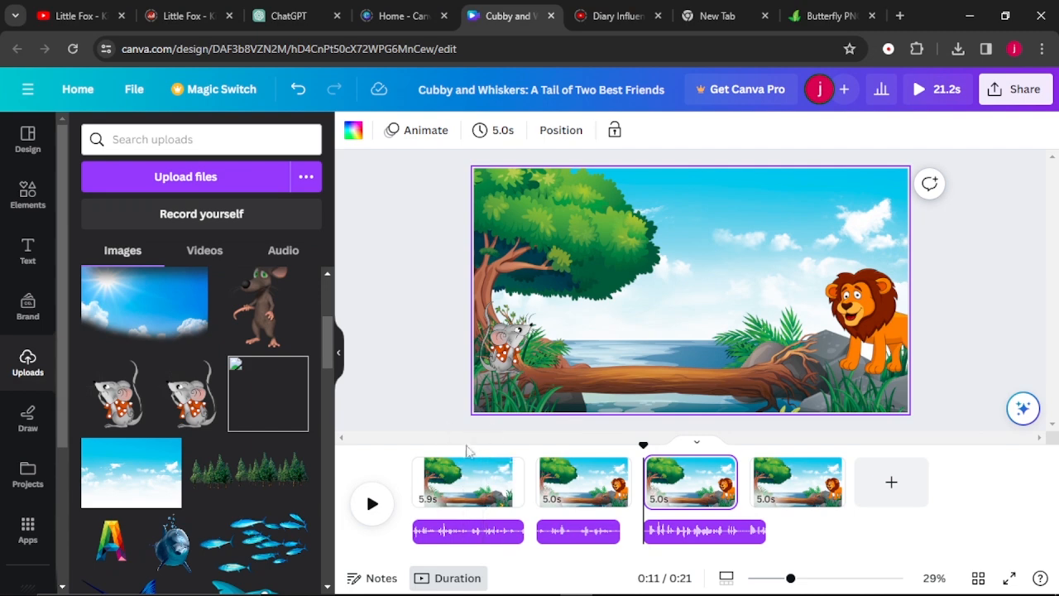
Step: Play the third page, then move its lion and mouse to face each other near the middle of the log
click(372, 504)
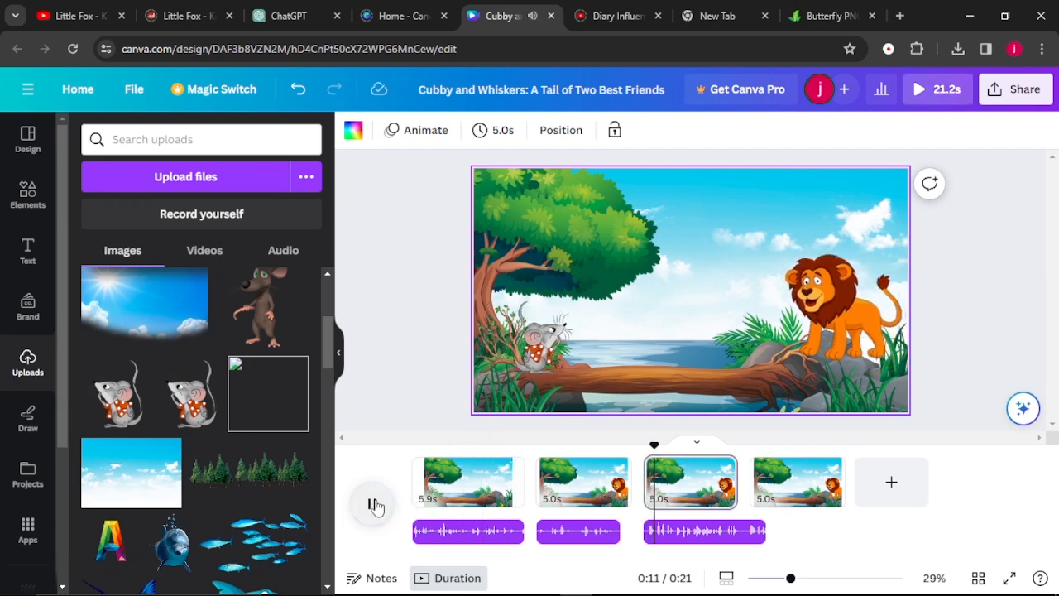
click(373, 503)
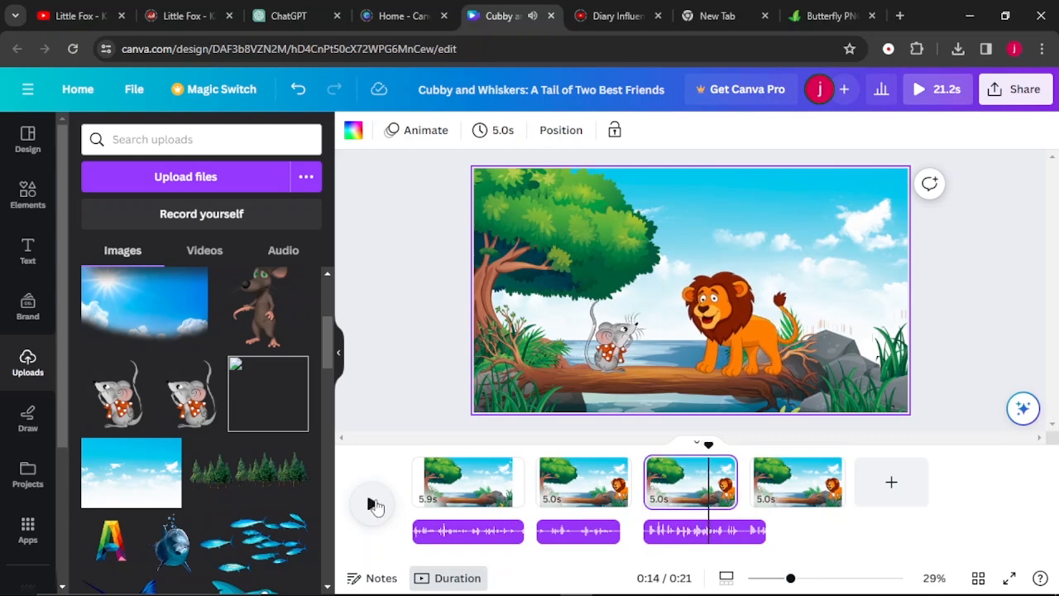
click(622, 343)
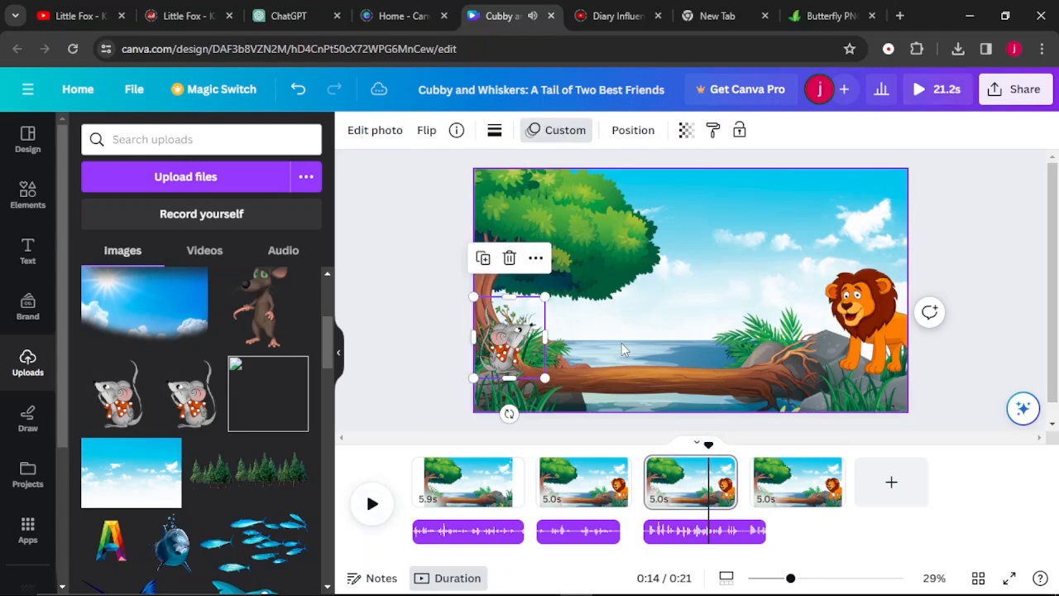
click(865, 321)
drag(866, 321, 729, 321)
drag(508, 353, 623, 346)
click(732, 325)
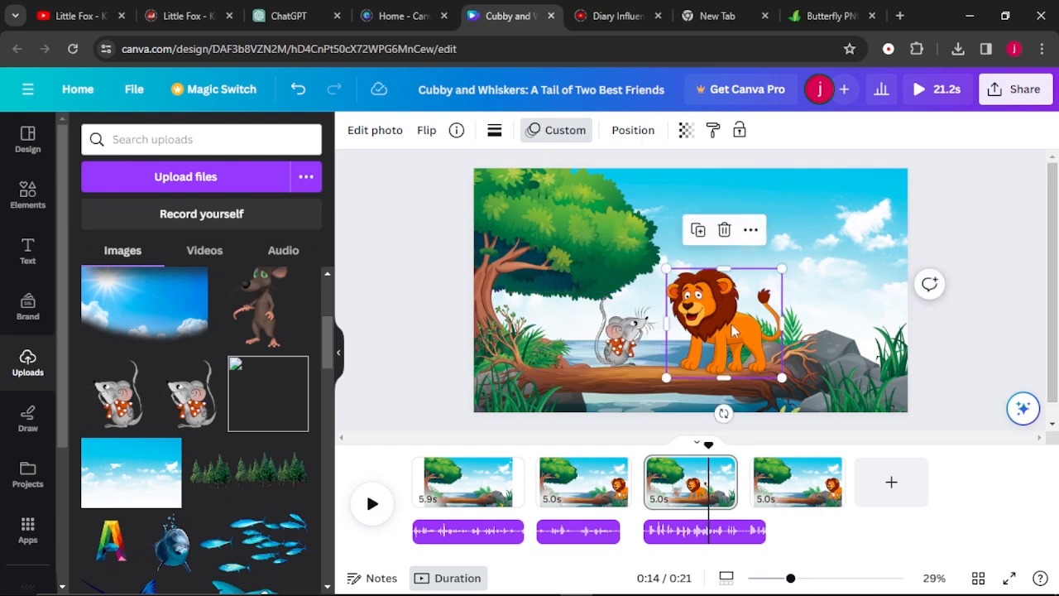
drag(731, 324, 726, 325)
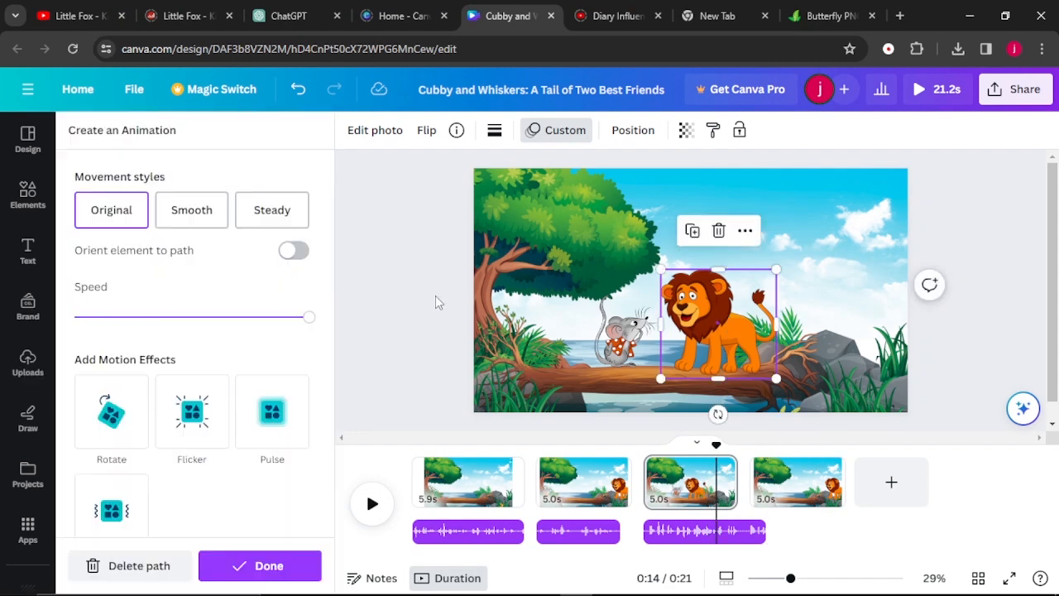
Step: Apply the shaking motion effect to the lion's custom animation on the third page
click(436, 296)
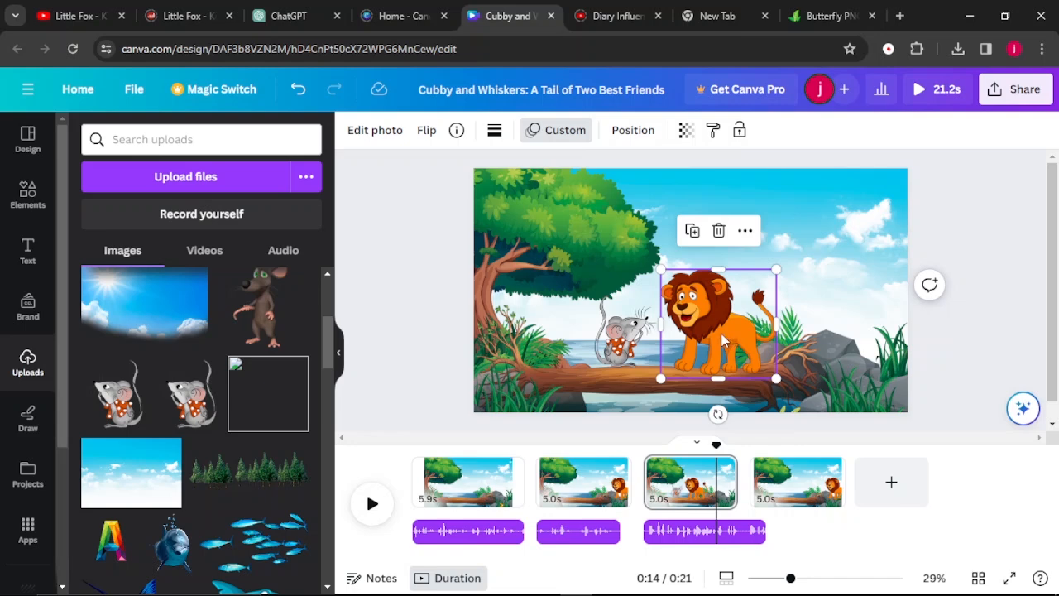
click(557, 133)
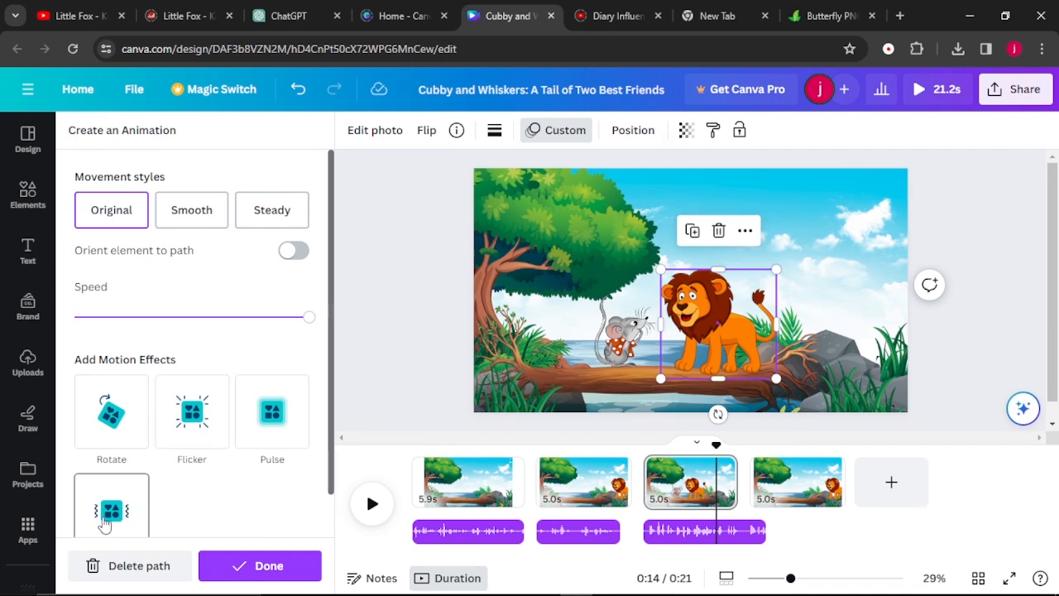
click(104, 525)
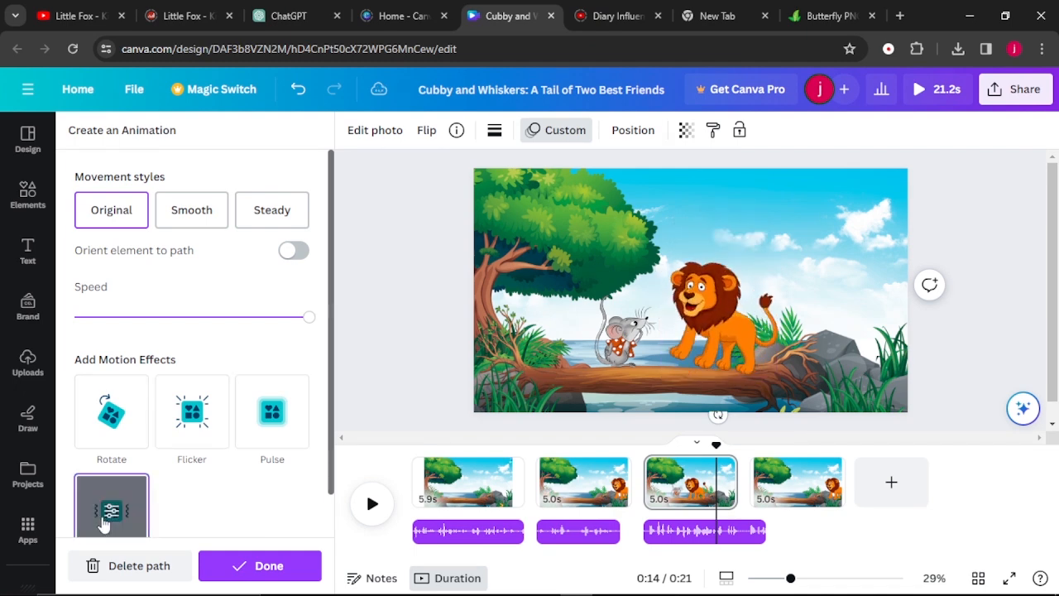
Step: Create a custom animation for the mouse beside the lion with small movements around its current spot
click(616, 349)
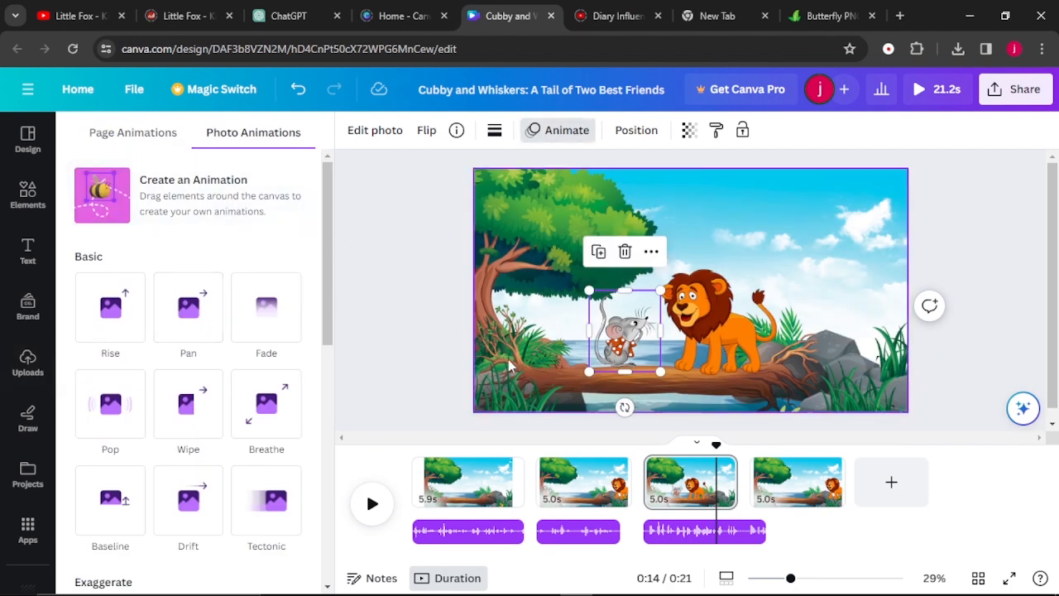
click(219, 202)
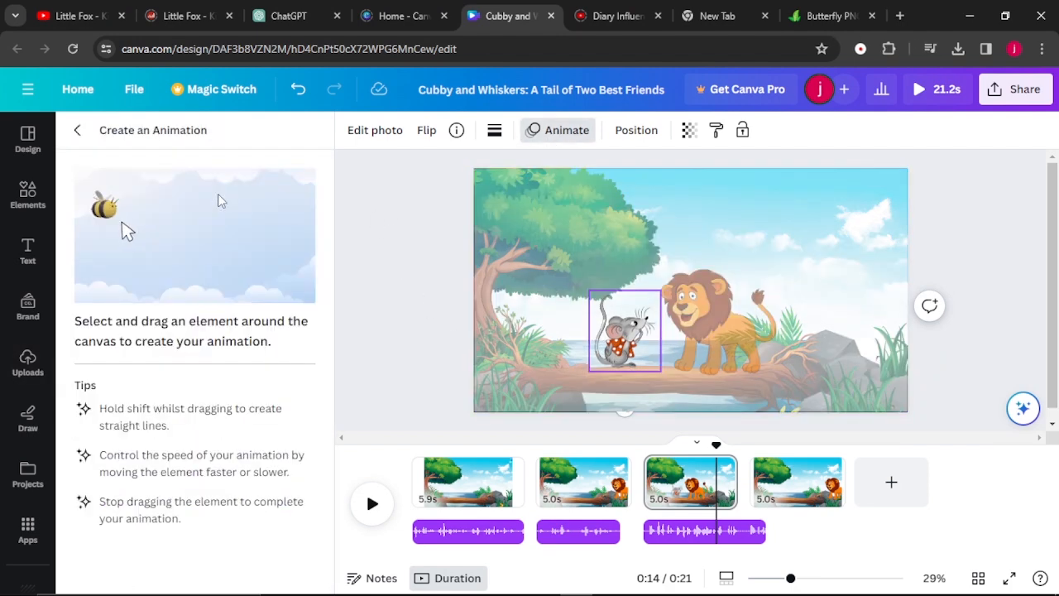
drag(612, 347, 611, 349)
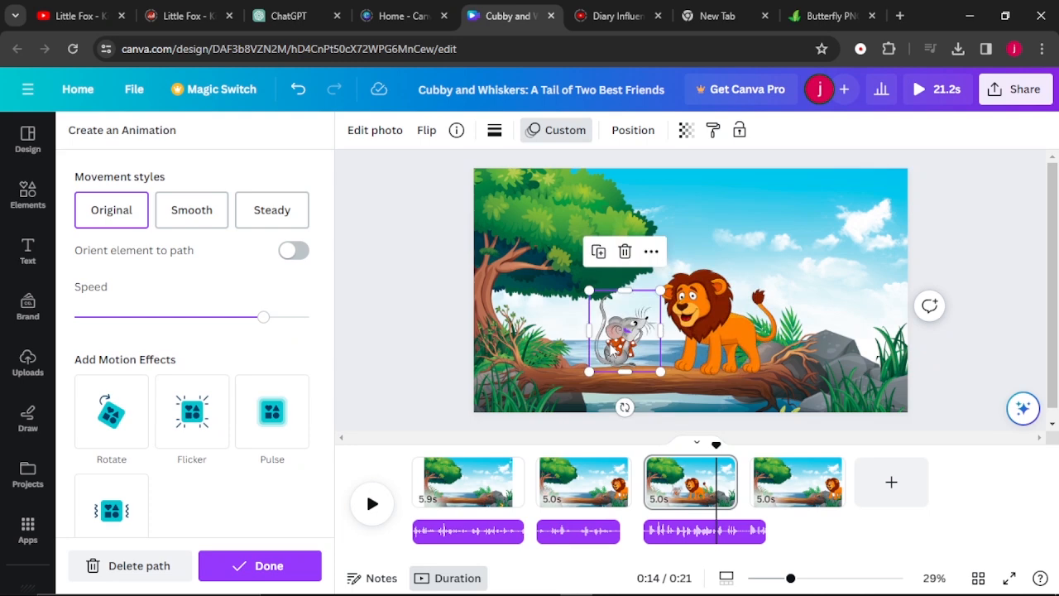
Step: Play the third page's narration from 11.0s, split it at 0:15, and move the second part to the start of the fourth page
drag(718, 447, 646, 502)
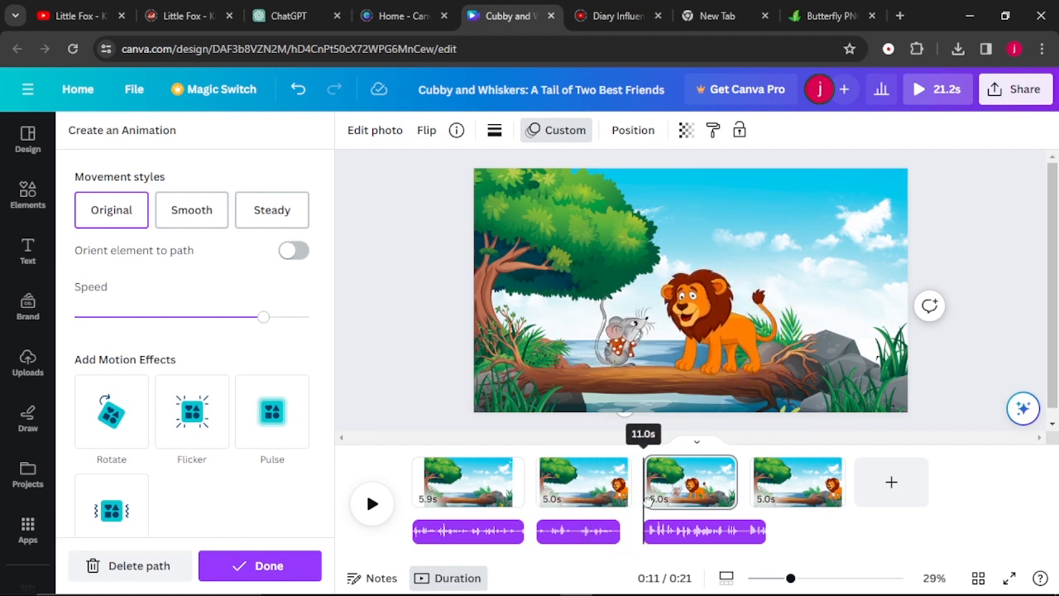
key(space)
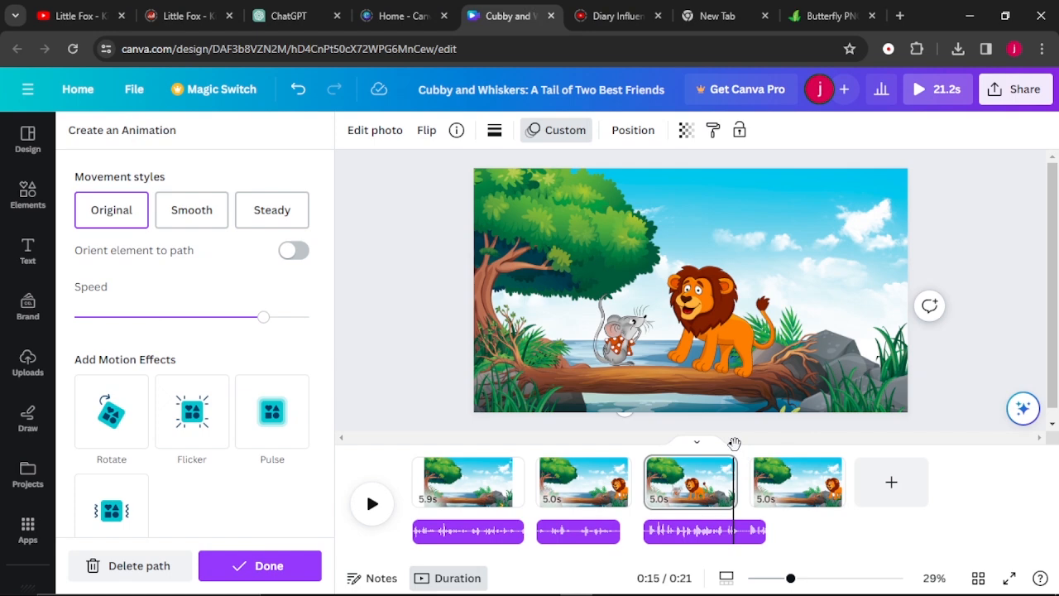
drag(734, 443, 724, 445)
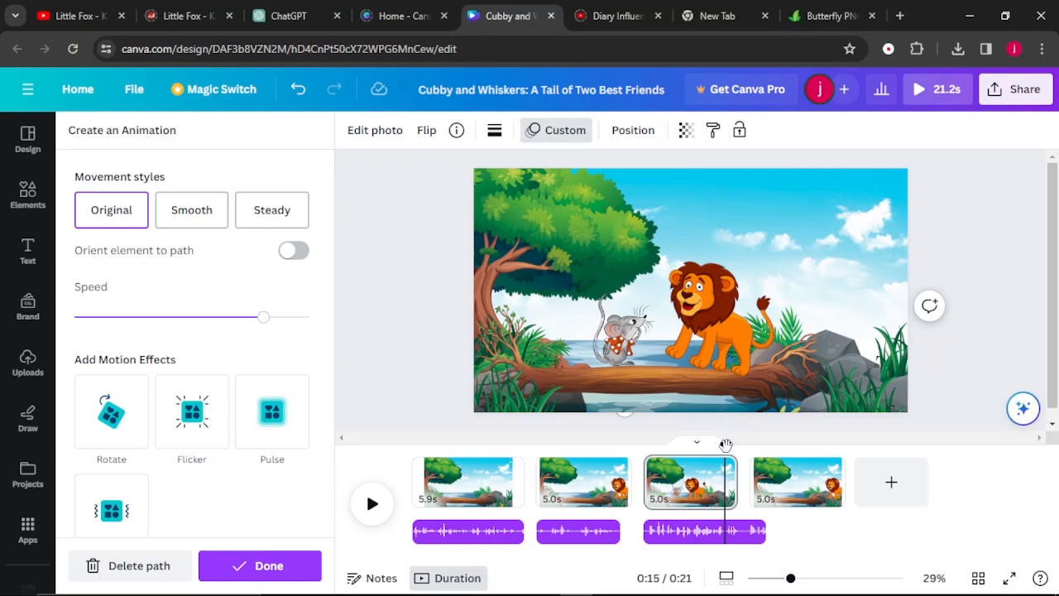
click(727, 530)
right_click(728, 530)
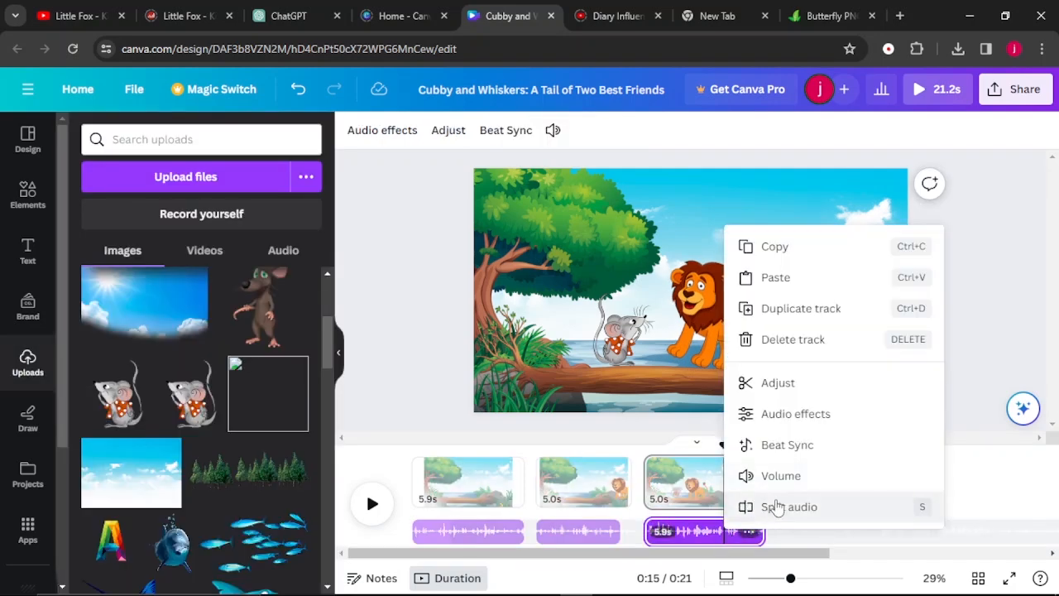
click(773, 505)
mouse_move(753, 538)
mouse_down()
mouse_move(745, 534)
mouse_move(773, 535)
mouse_up()
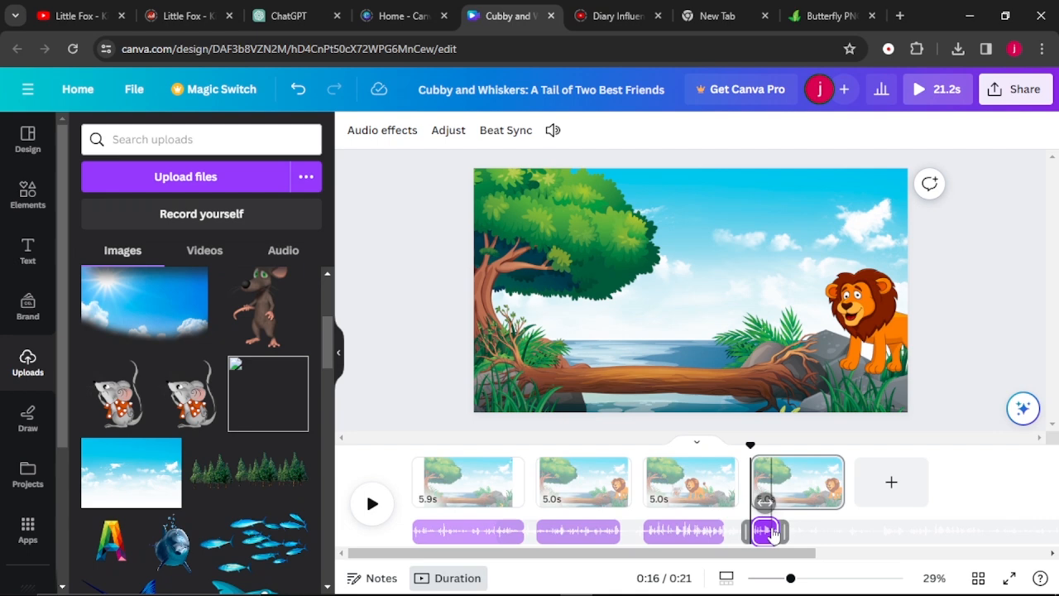
Step: Duplicate the third page with the lion and mouse, and extend the narration clip beneath the copy to 10.1s
click(719, 477)
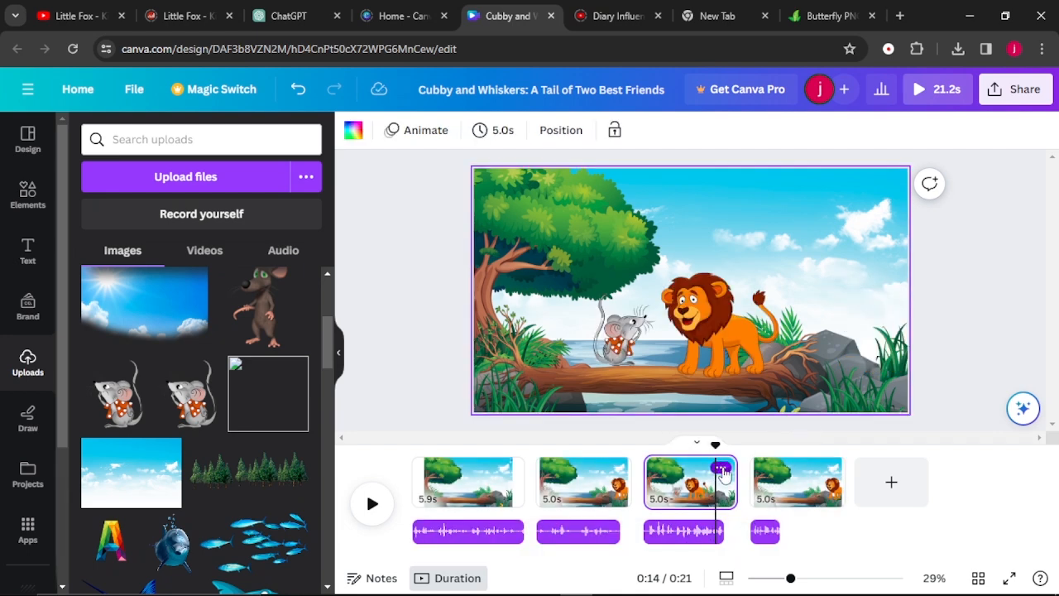
click(721, 469)
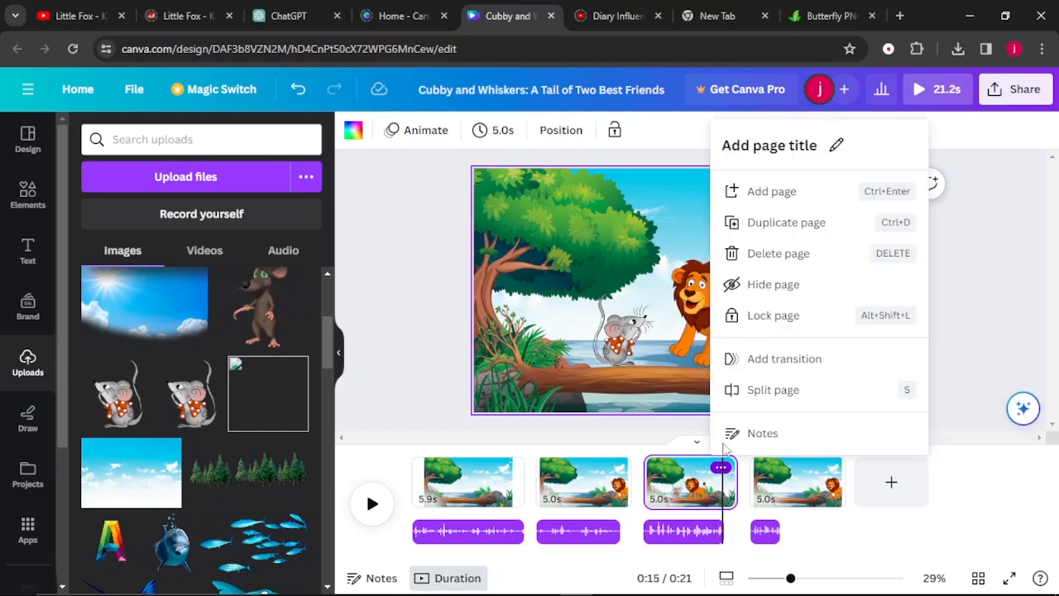
click(775, 232)
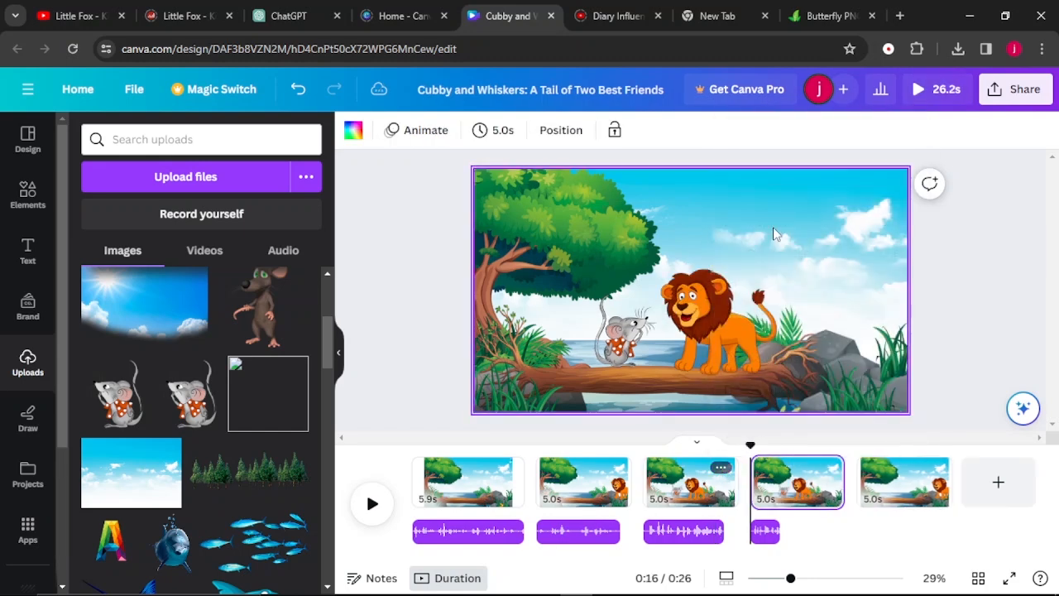
click(794, 485)
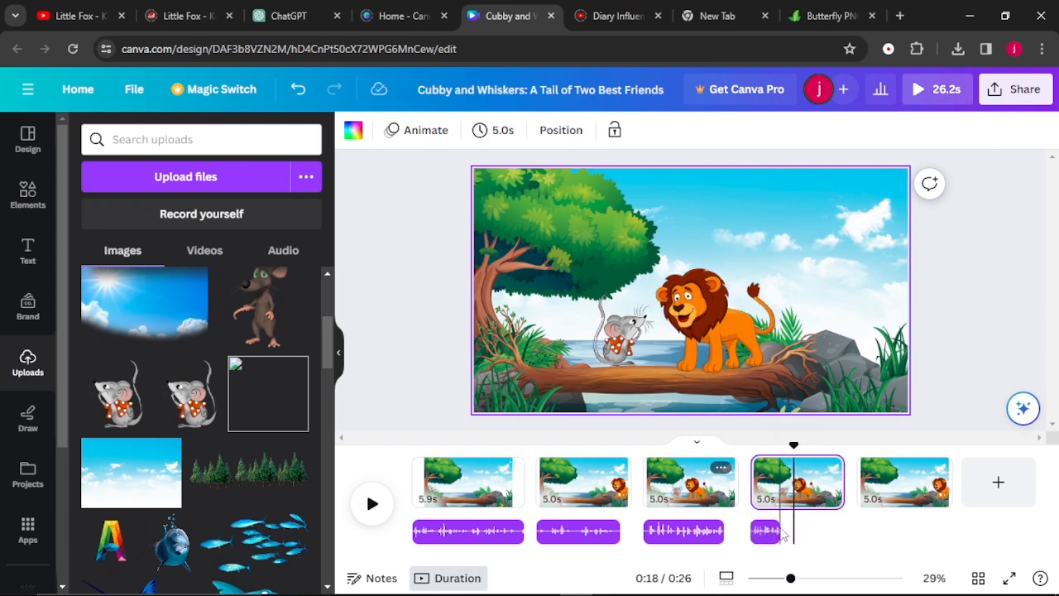
drag(780, 531, 955, 544)
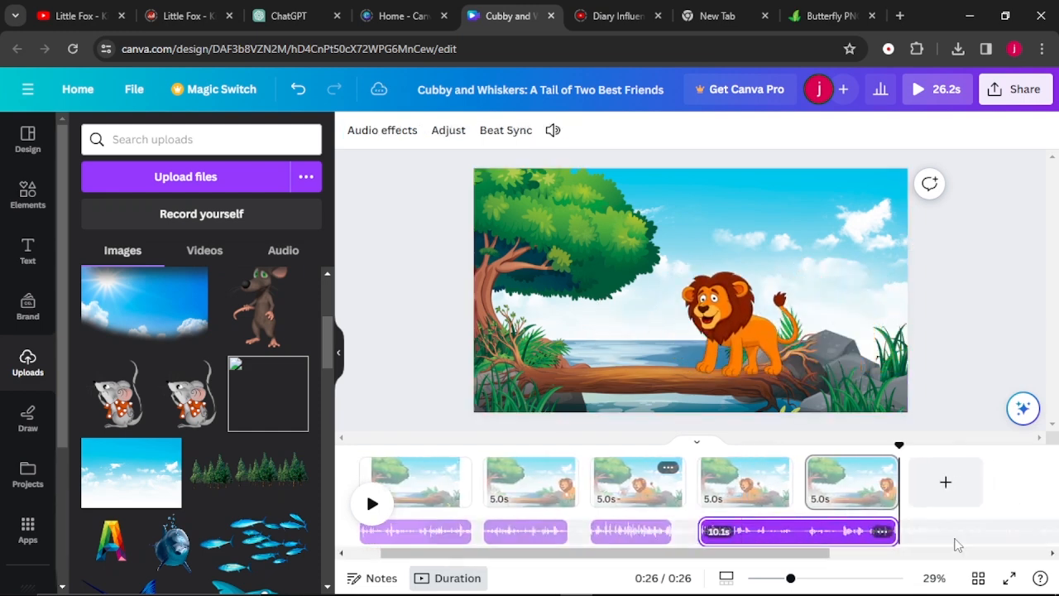
Step: Play the narration around 0:25 and return the playhead to 0:24 on the 5.7s page
drag(905, 448, 700, 446)
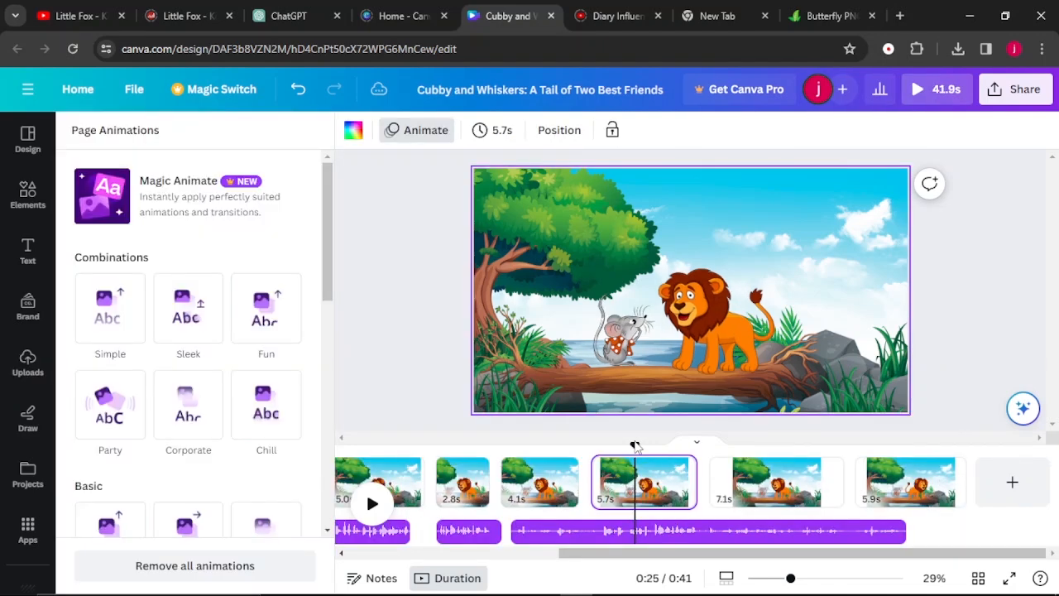
key(space)
key(space)
click(610, 492)
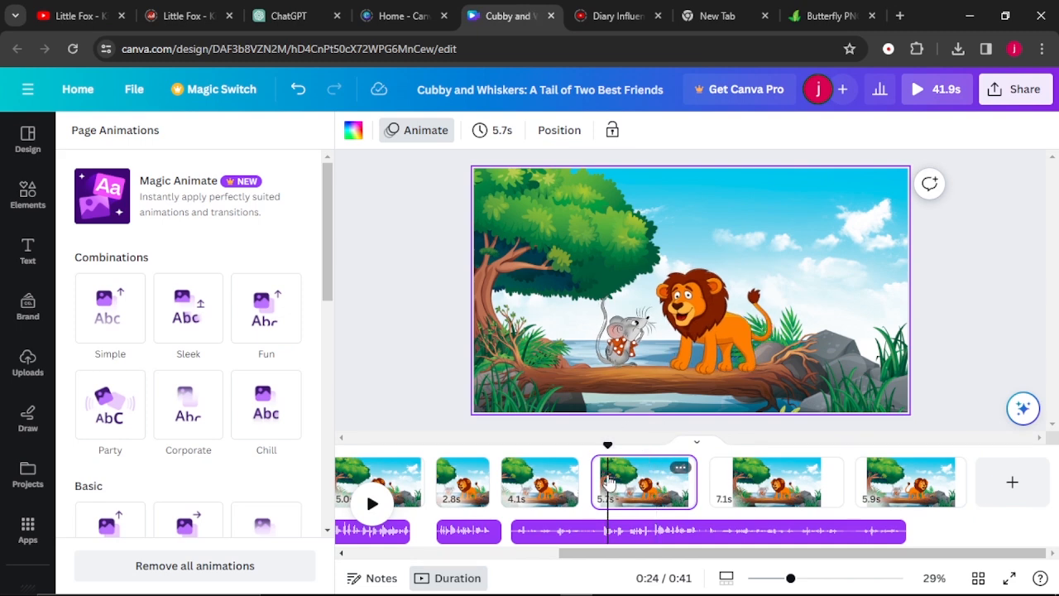
Step: Delete the animated rain image from the 5.7s page
click(828, 16)
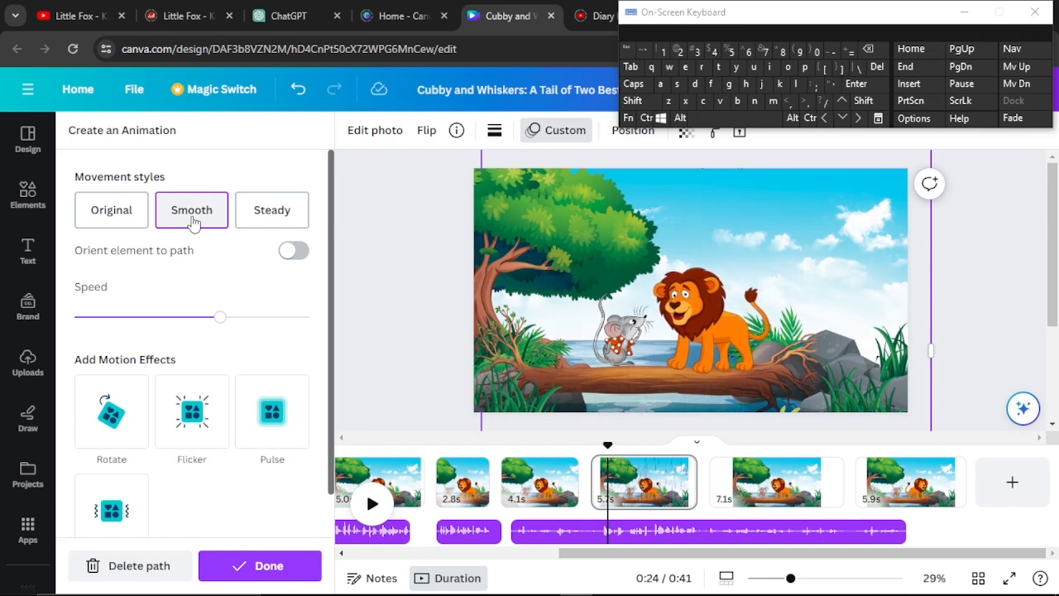
click(970, 12)
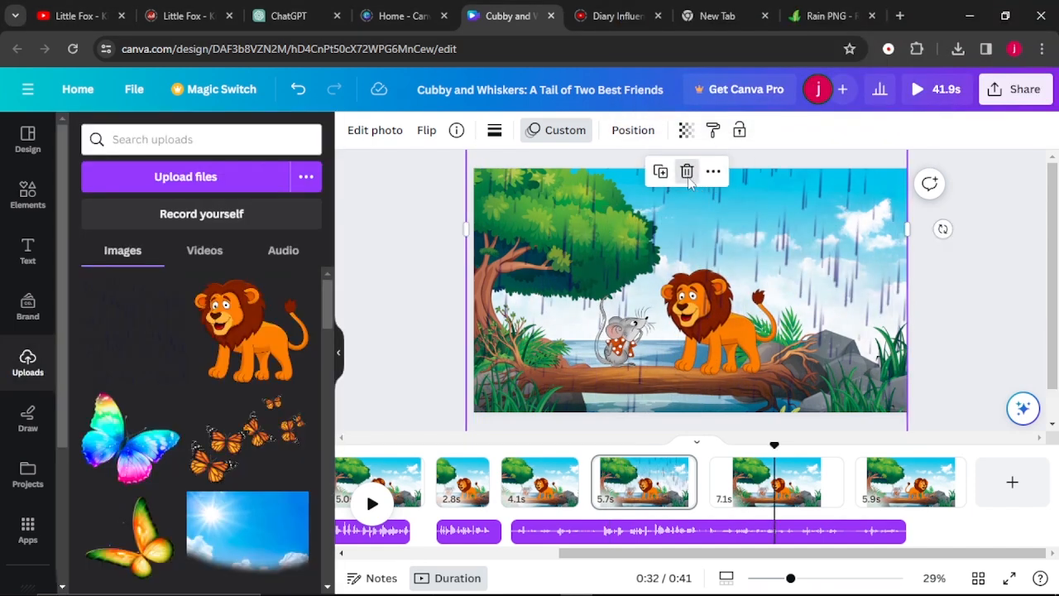
click(688, 175)
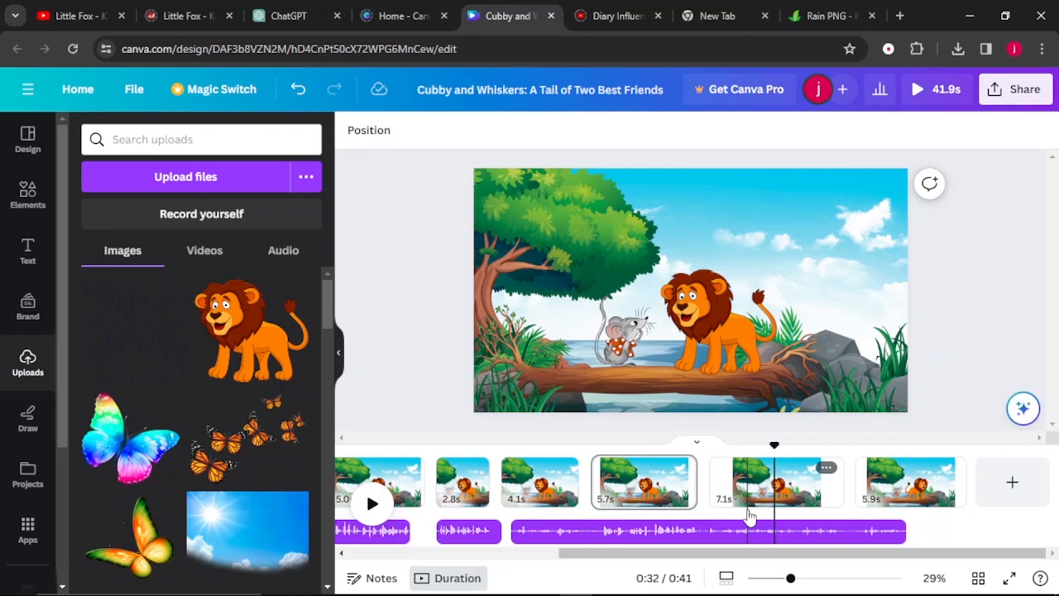
Step: Search Pixabay for "cartoon" in a new browser tab, limit the results to music, and browse the tracks
click(901, 16)
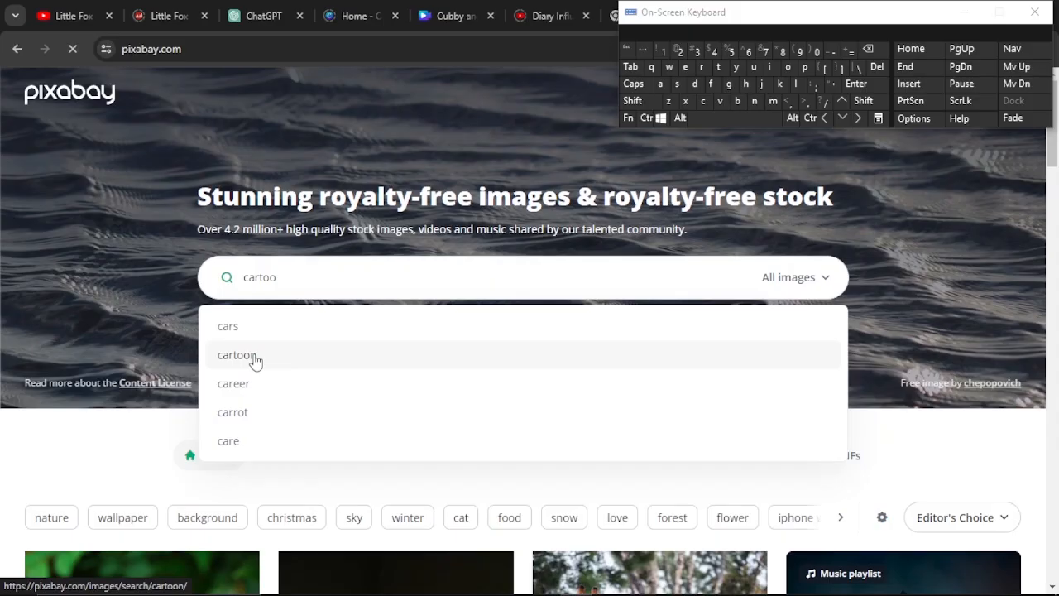
click(237, 356)
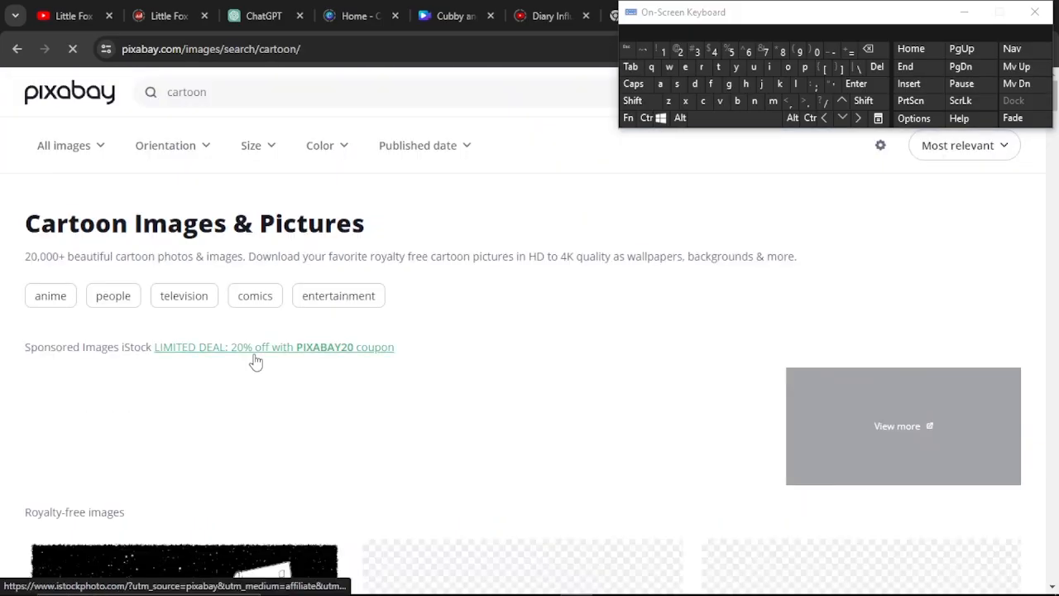
click(977, 12)
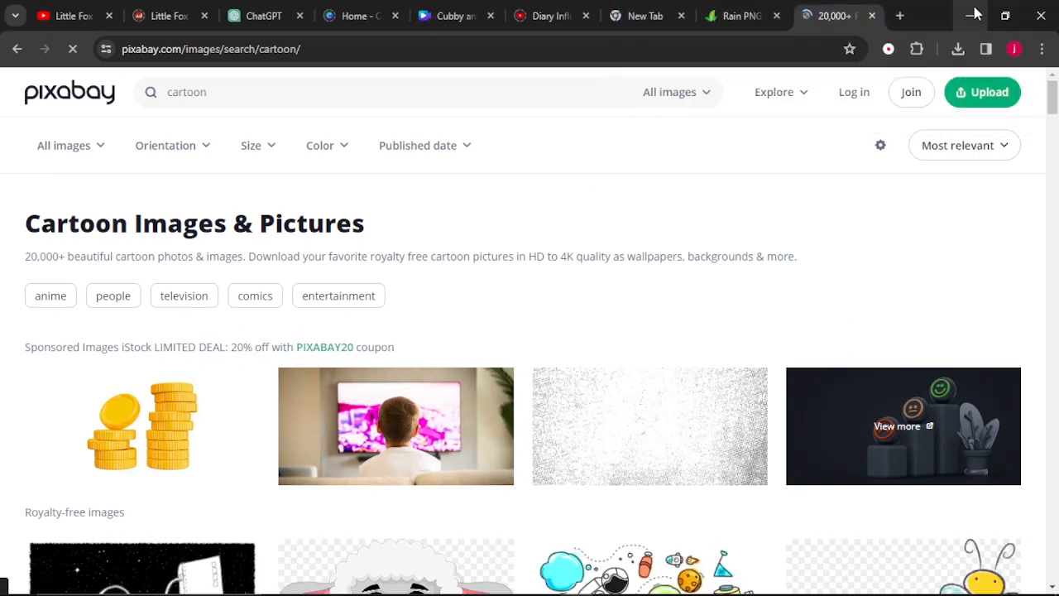
click(226, 94)
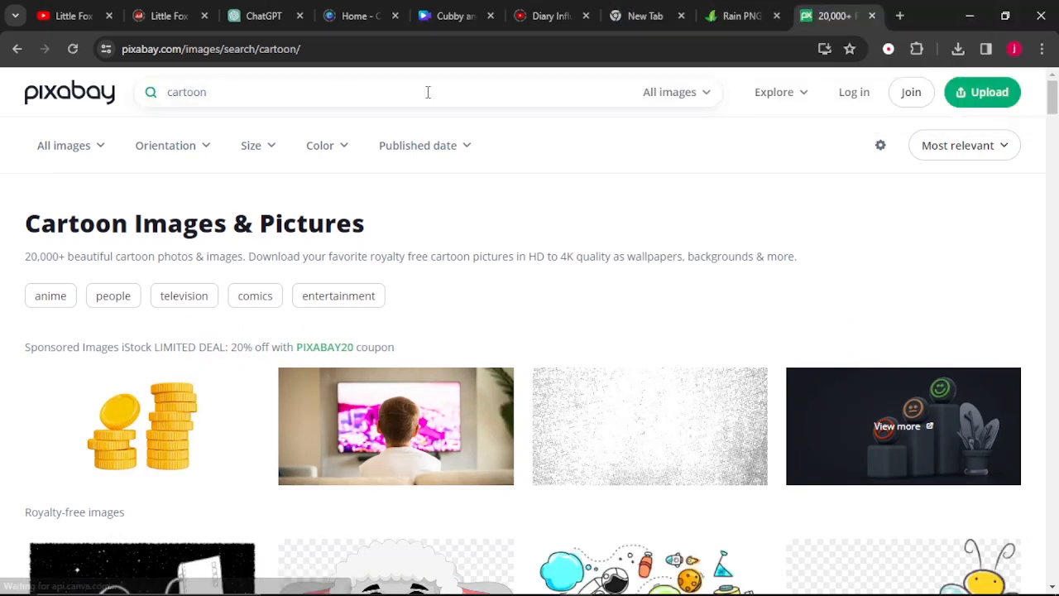
click(706, 94)
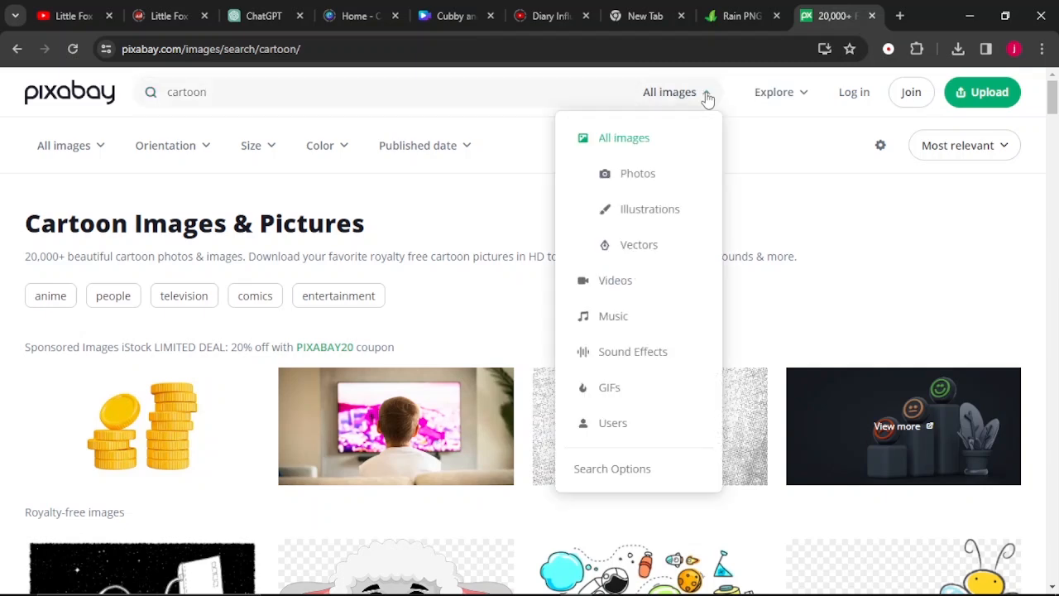
click(626, 322)
scroll(372, 219, down, 2)
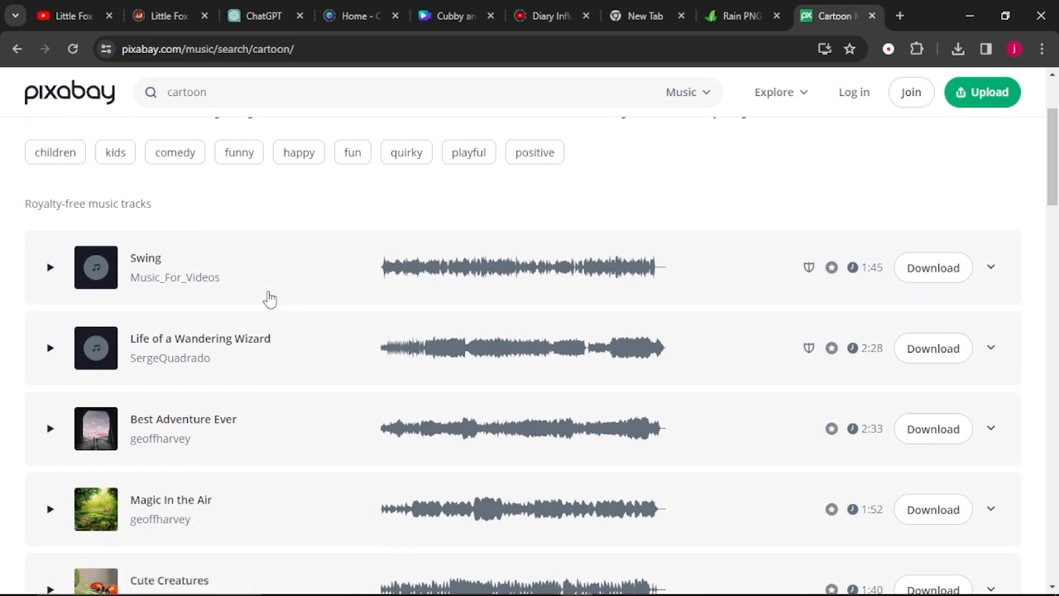
scroll(269, 300, down, 2)
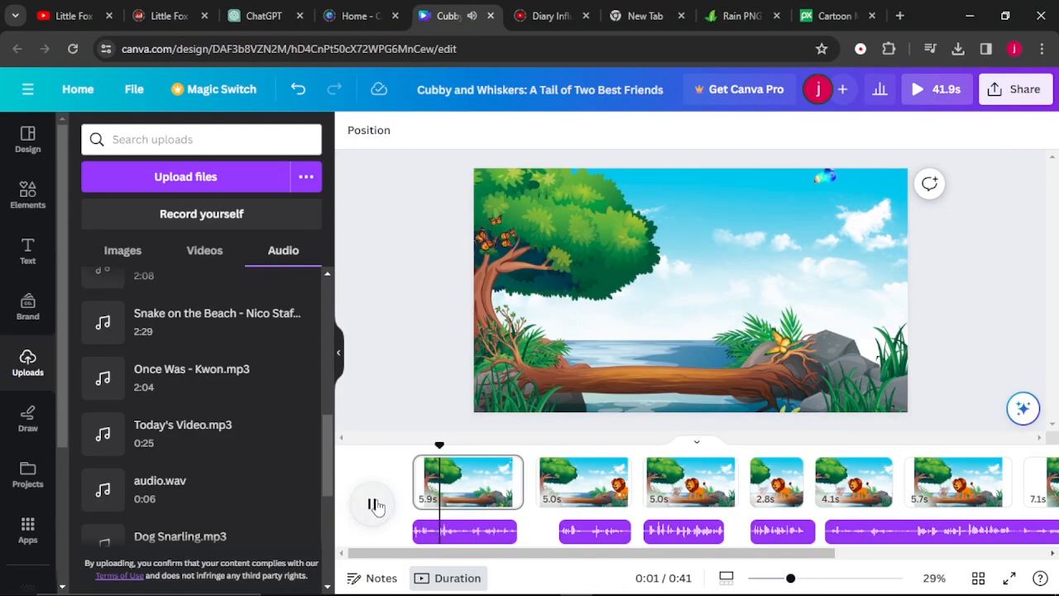
Step: Stop playback in Canva and add the best-adventure-ever music track beneath the narration from the start of the timeline
click(374, 507)
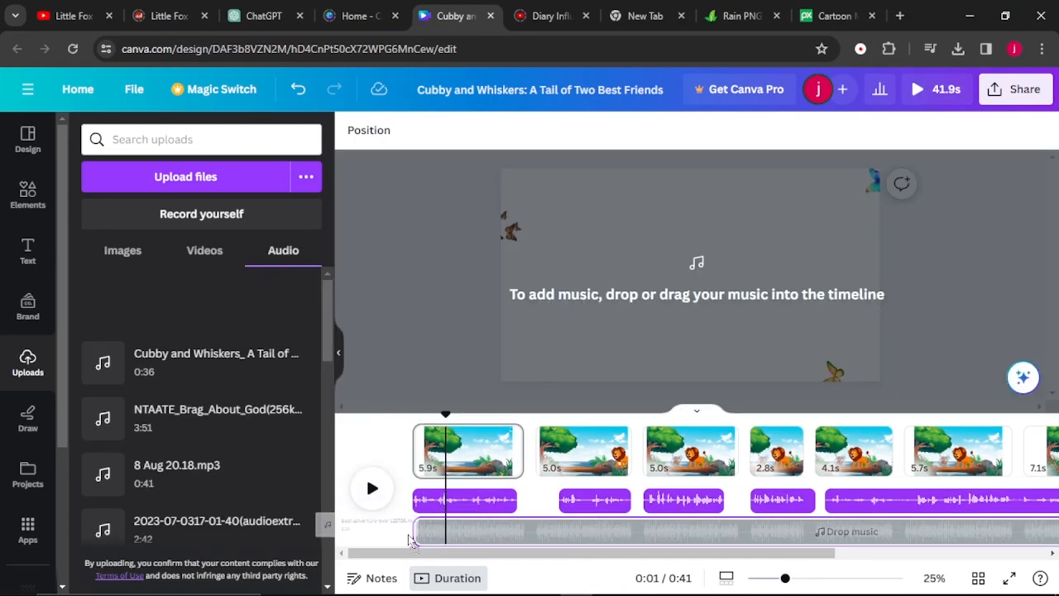
drag(408, 538, 416, 538)
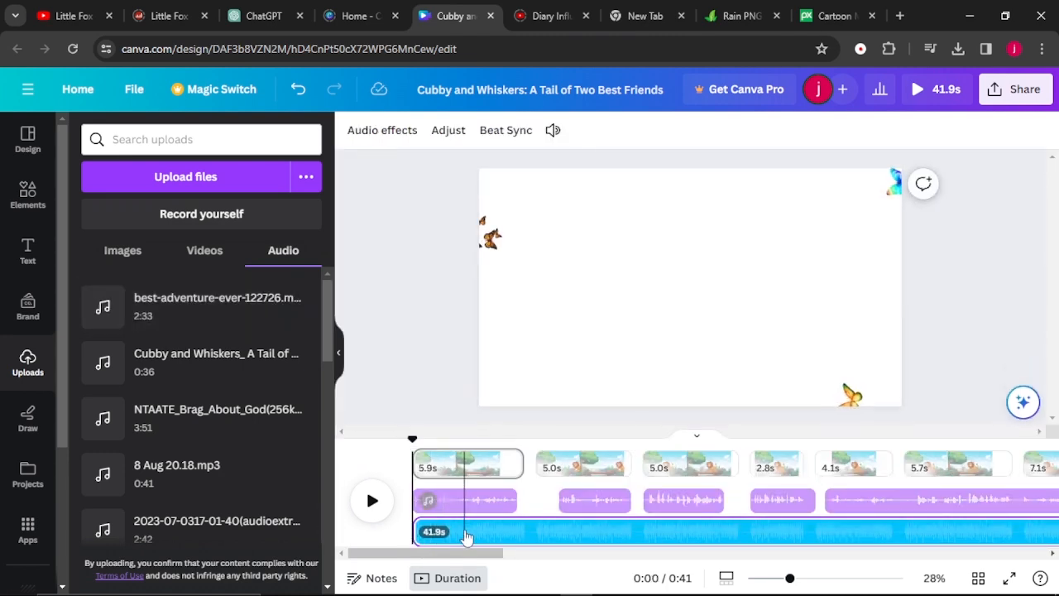
Step: Set the volume of the best-adventure-ever background music track to 20, leaving the narration clips' volume alone
click(504, 484)
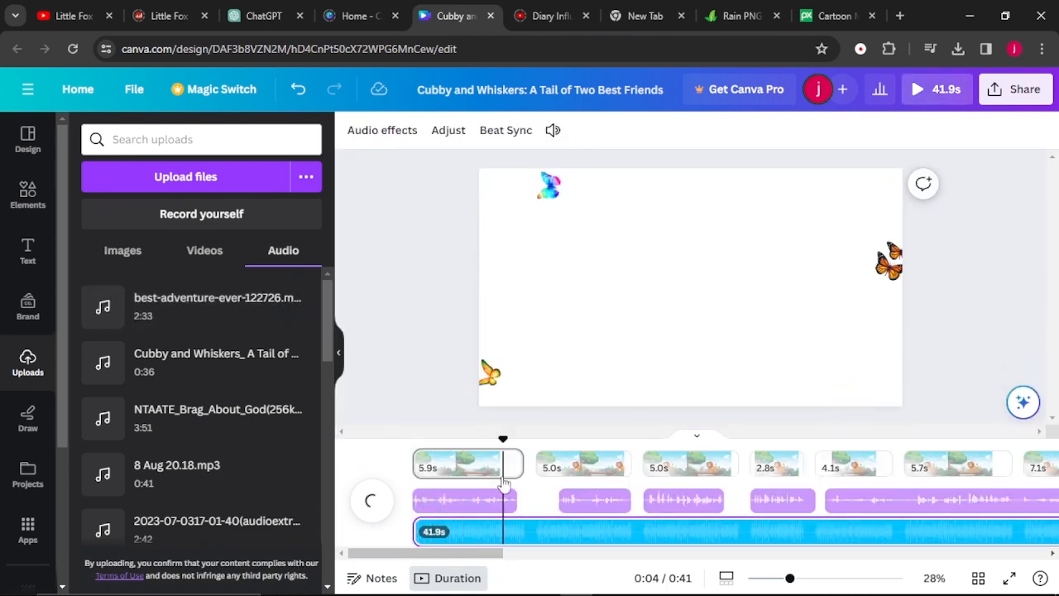
click(552, 133)
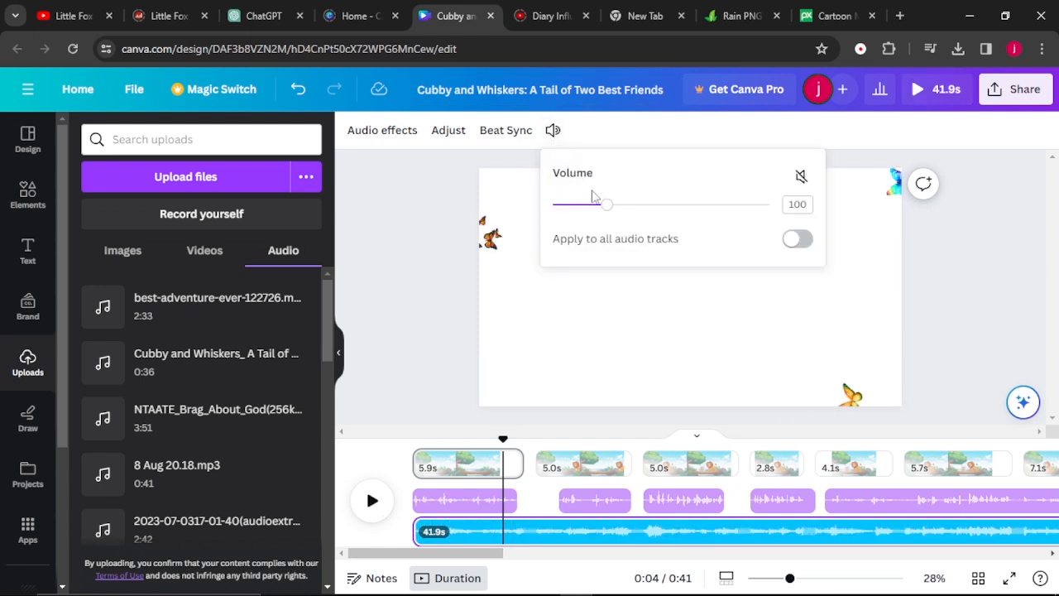
drag(606, 210, 564, 222)
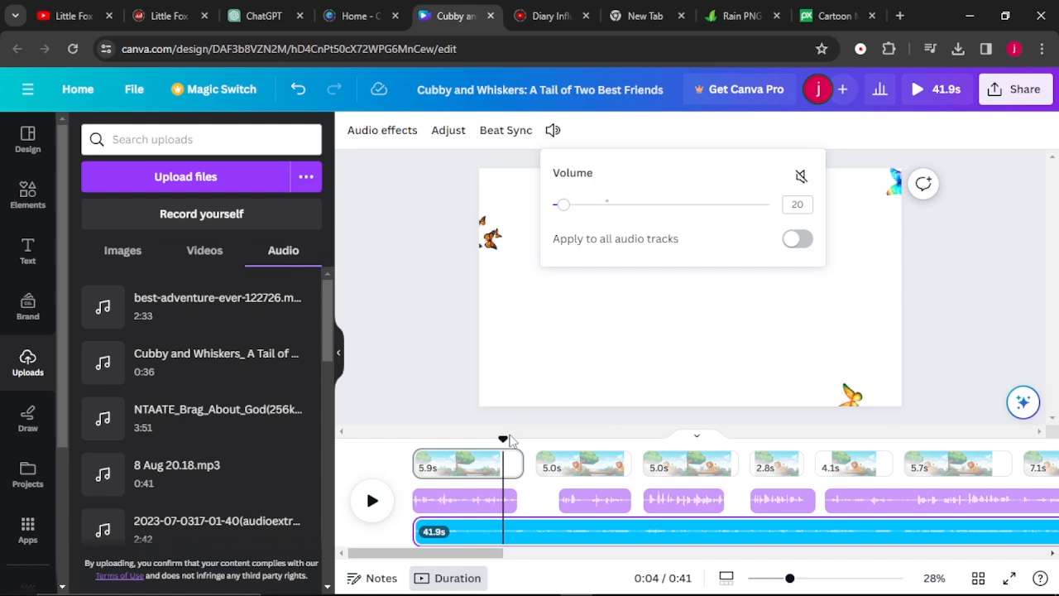
Step: Play the video to check the music against the narration, pause at 0:19, and view the timeline's last pages
click(501, 432)
click(371, 511)
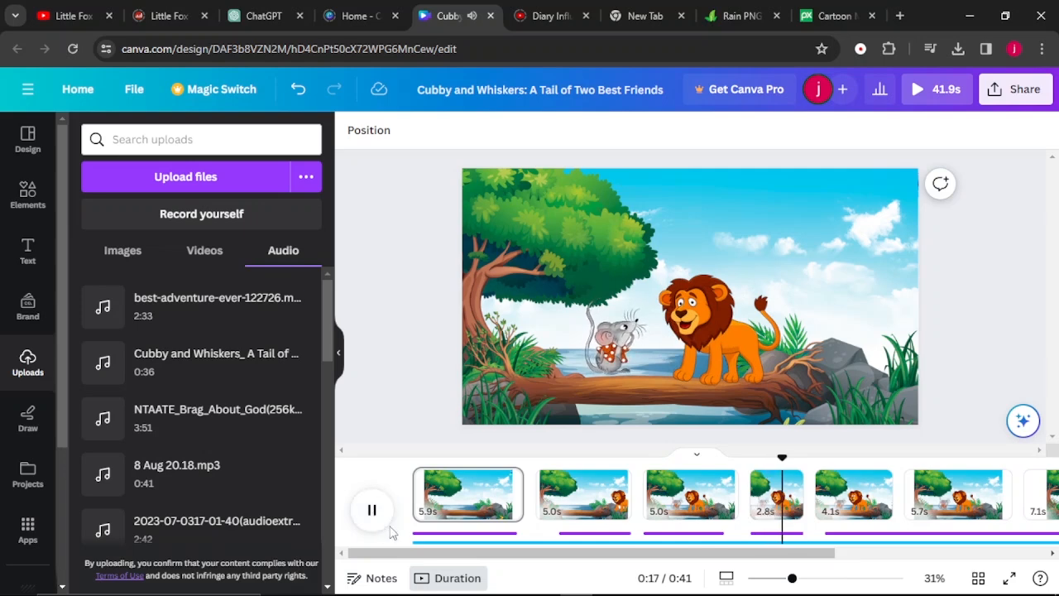
click(372, 513)
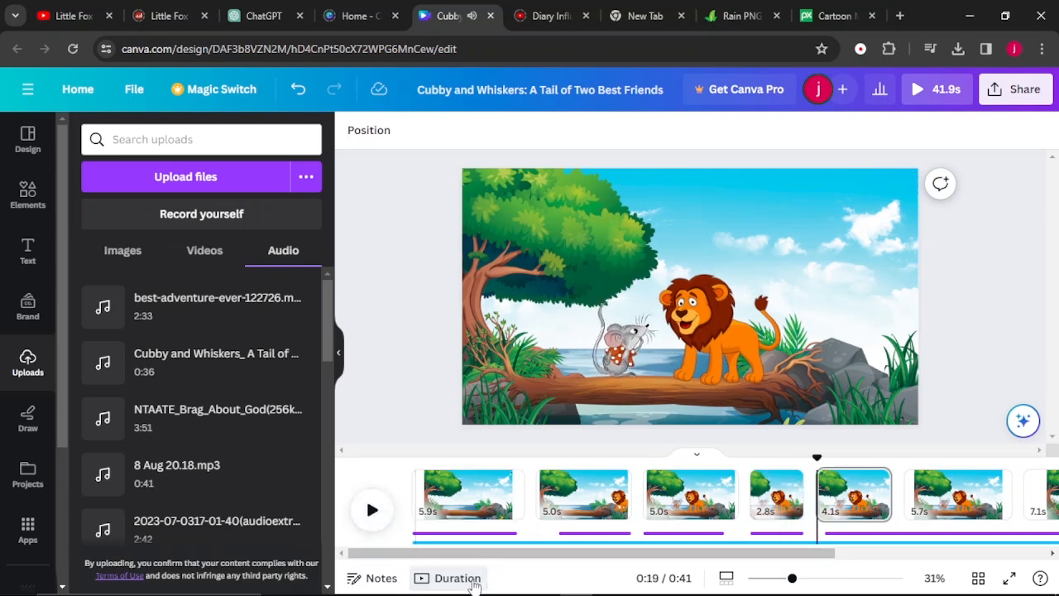
drag(485, 552, 706, 593)
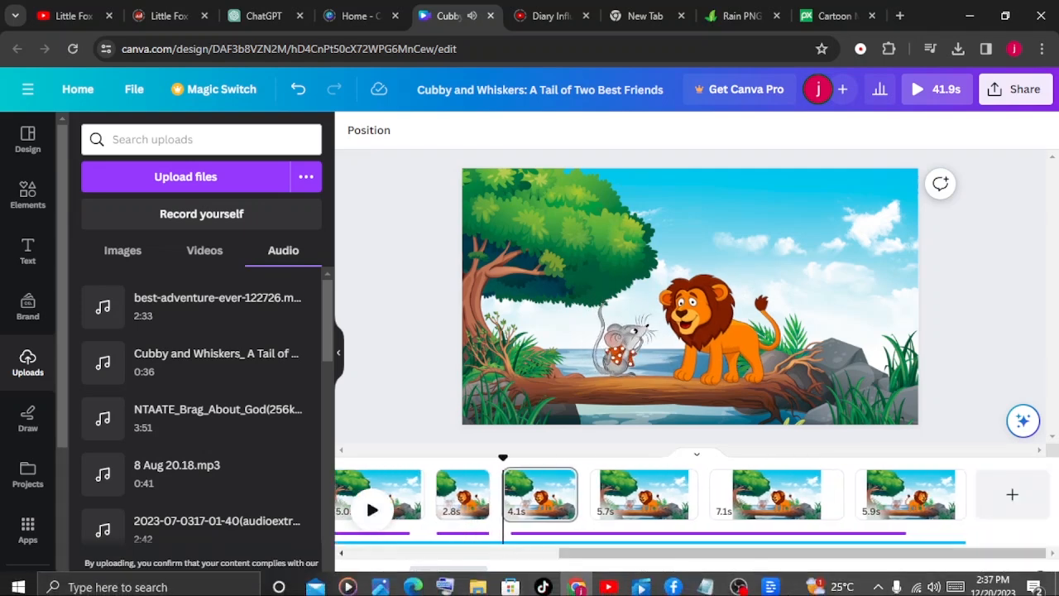